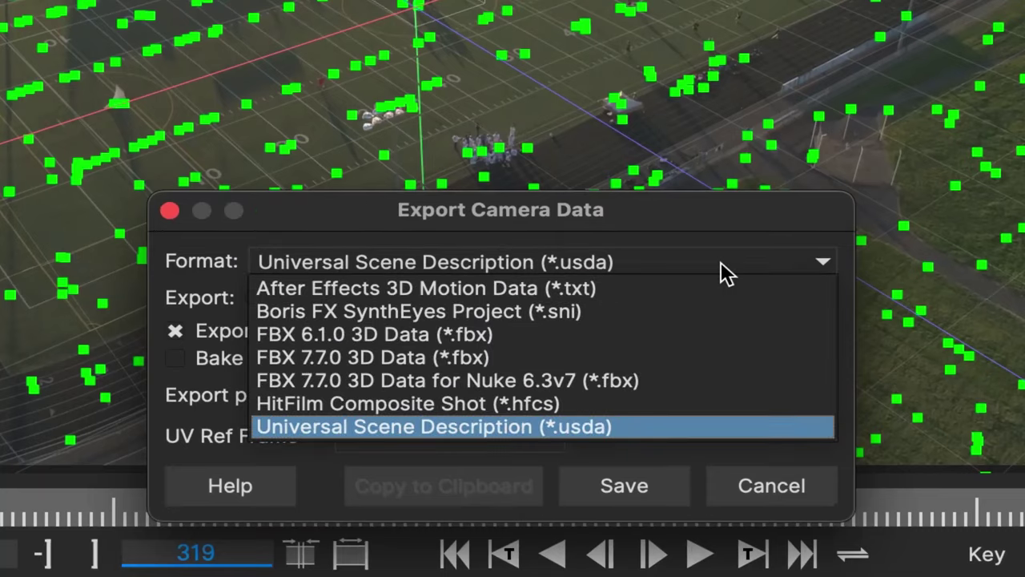
Step: Keep Universal Scene Description as export format, set frame skip to 61-65, and track forward
click(720, 264)
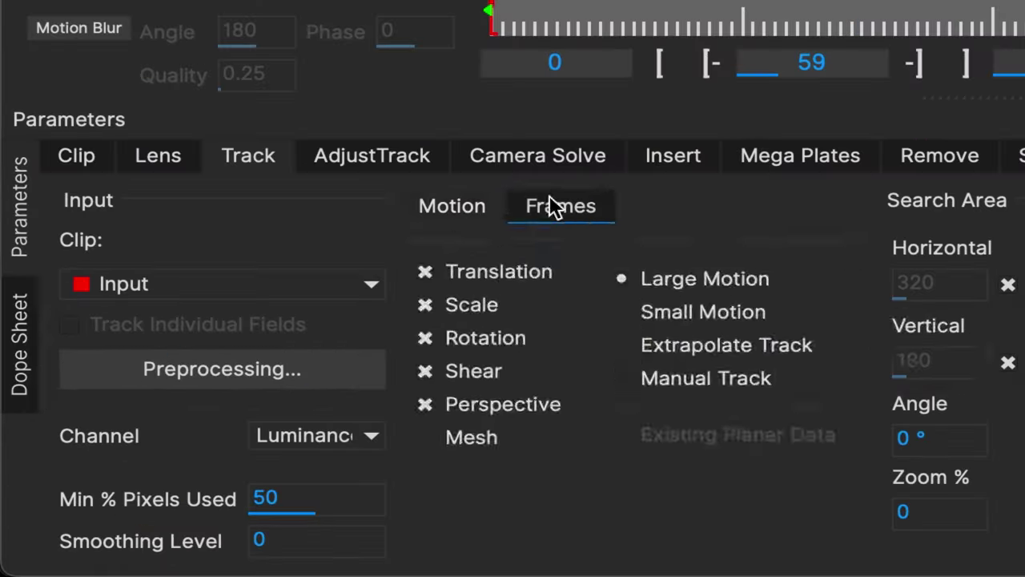
click(206, 434)
text(61-65)
click(788, 382)
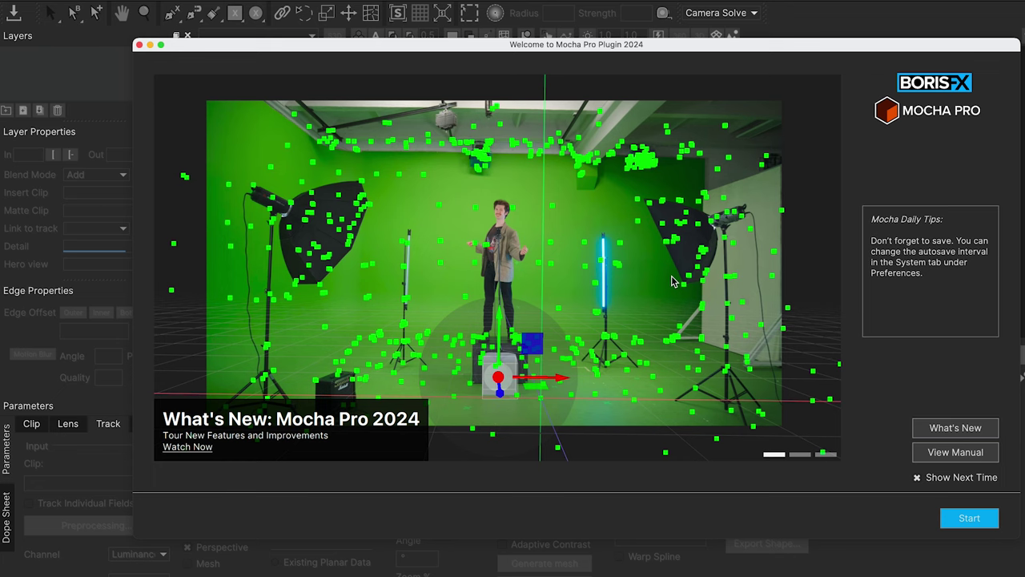
Step: Dismiss the welcome window, switch to the Essentials workspace, and pan the building footage
click(969, 518)
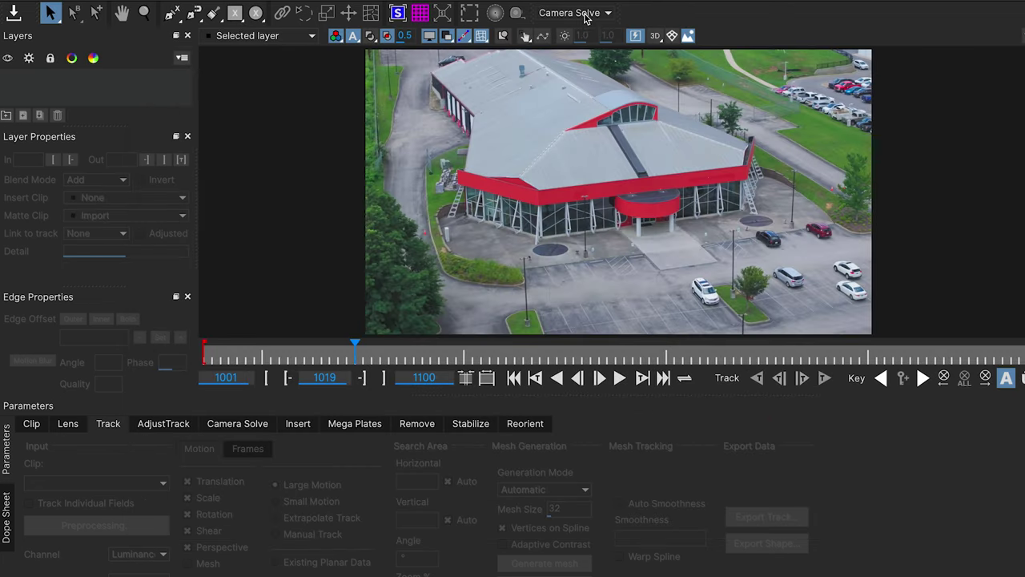
click(587, 16)
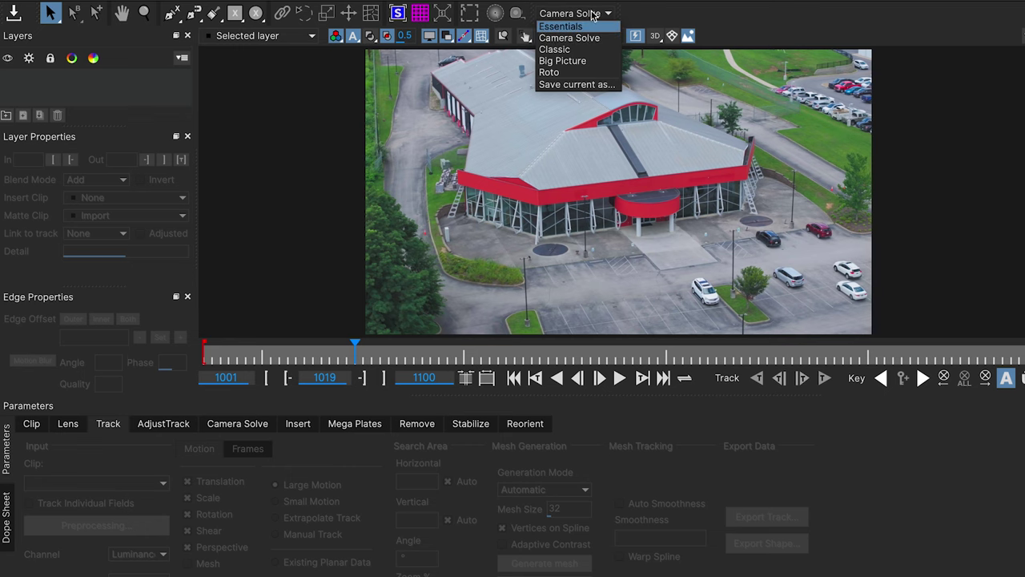
click(573, 27)
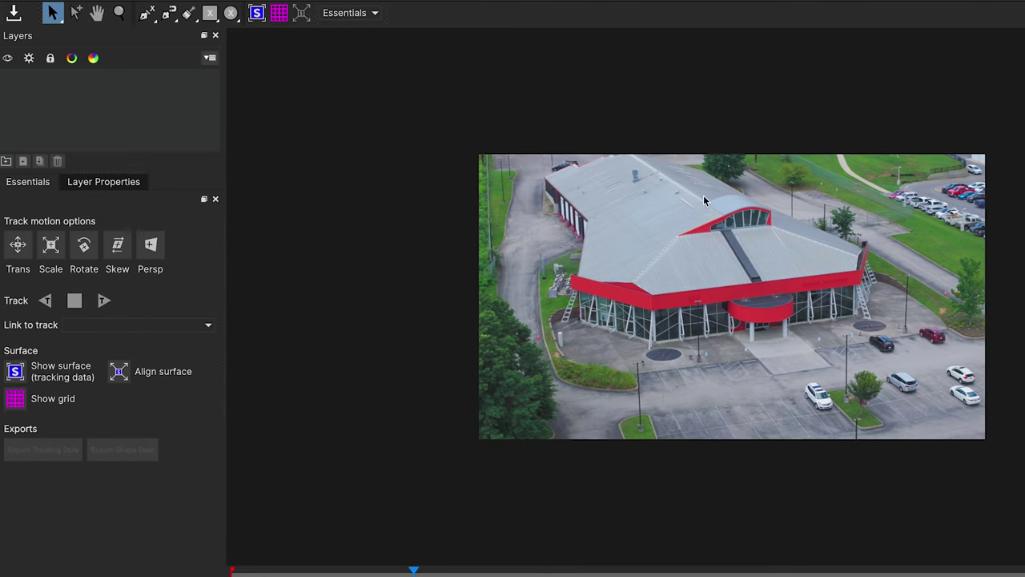
key(x)
scroll(703, 200, up, 2)
drag(804, 265, 665, 256)
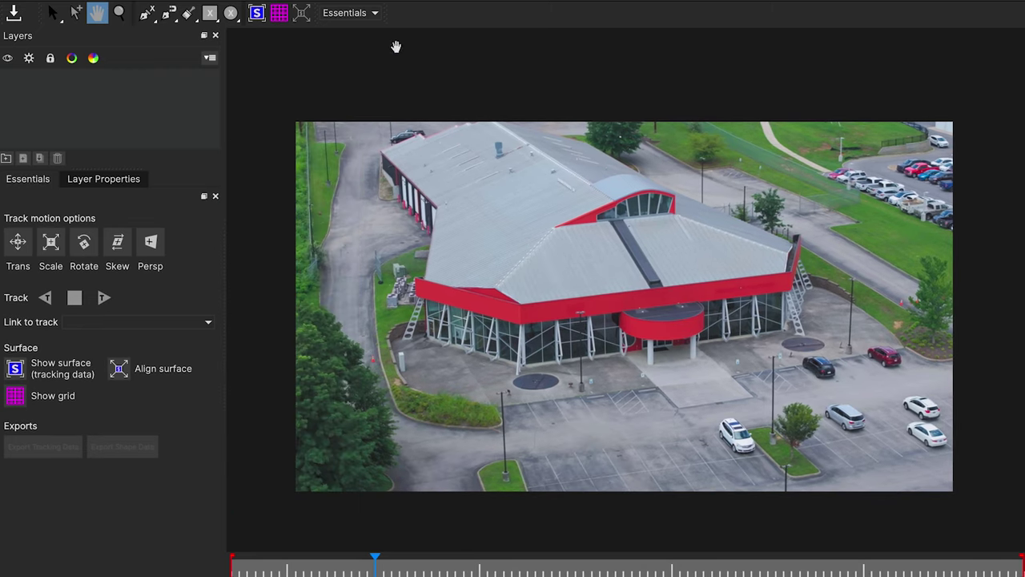
Step: Return to the Camera Solve workspace and zoom the viewer in on the building
click(351, 18)
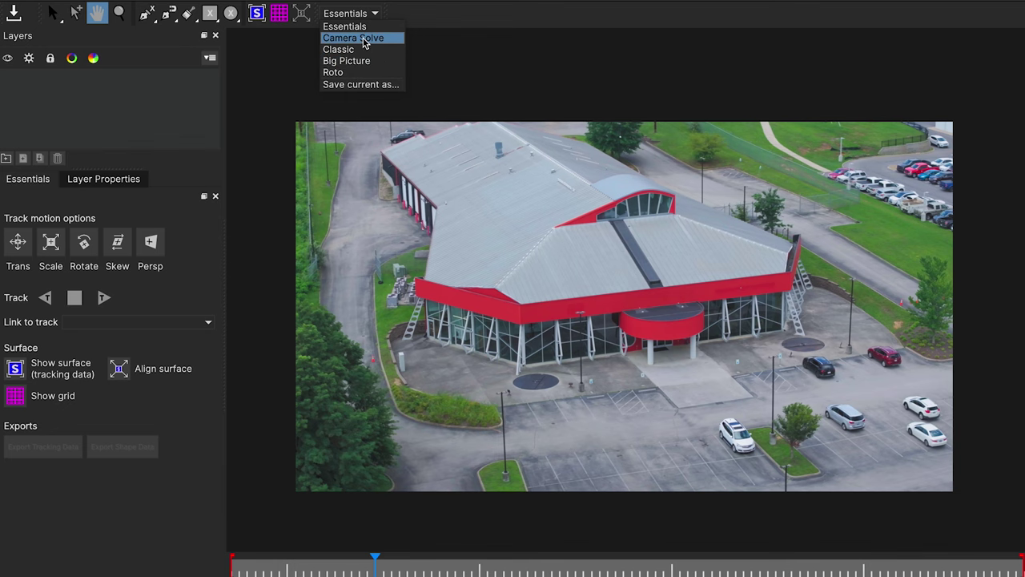
click(360, 38)
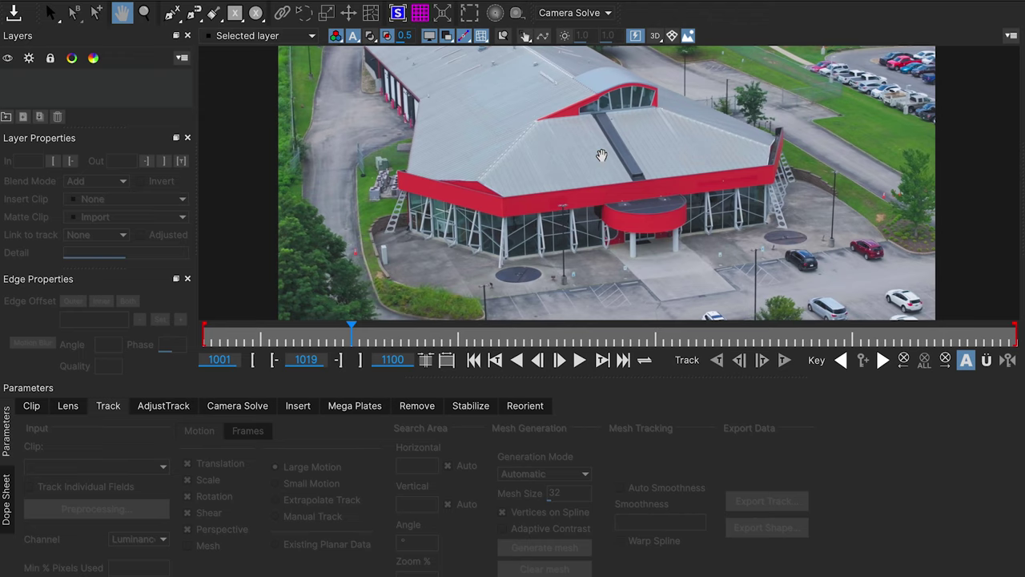
key(z)
drag(602, 154, 591, 163)
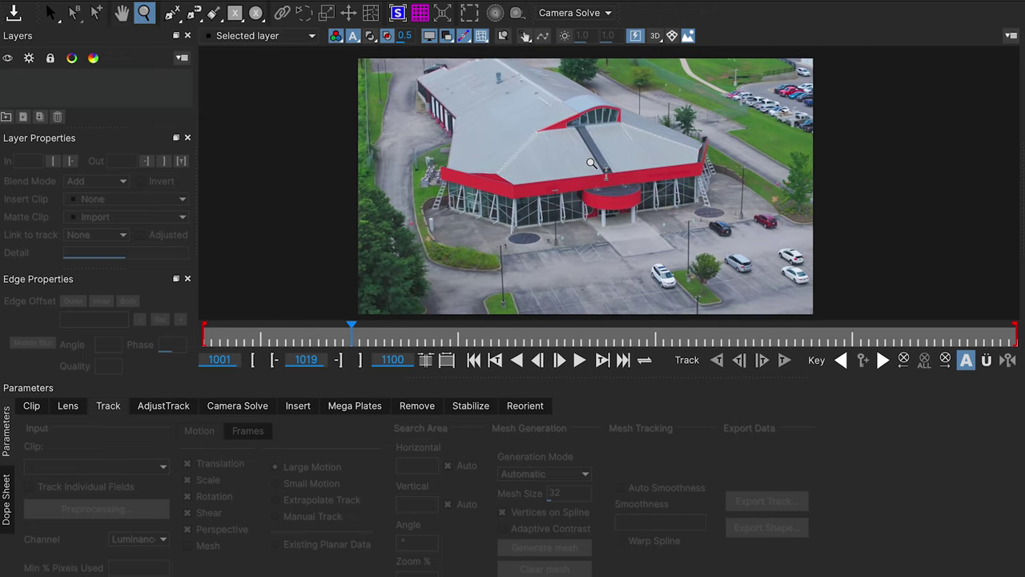
click(591, 163)
key(x)
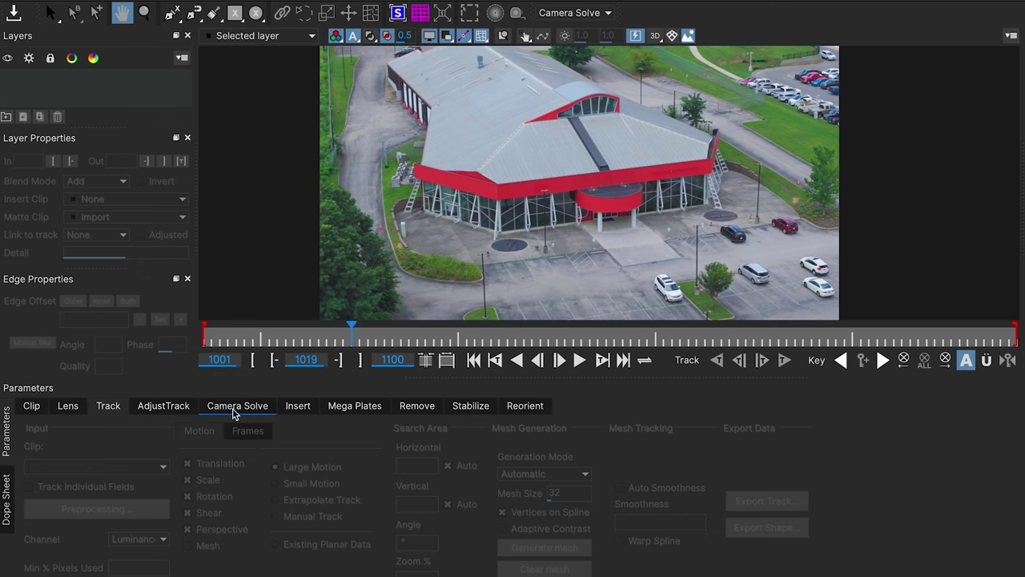
Step: Solve the camera to a 0.434997 average error and scrub the clip to check the points
click(234, 409)
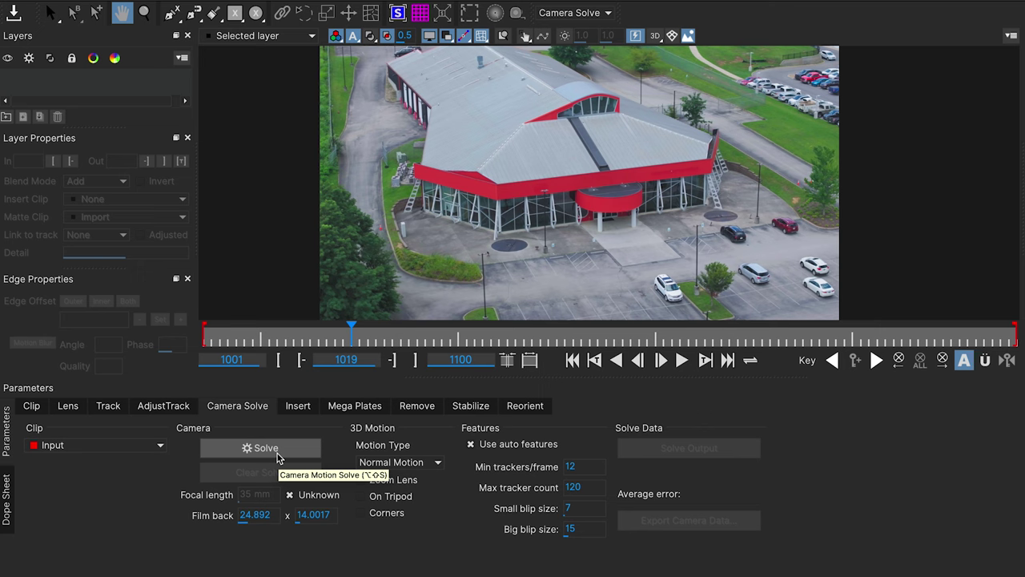
click(278, 451)
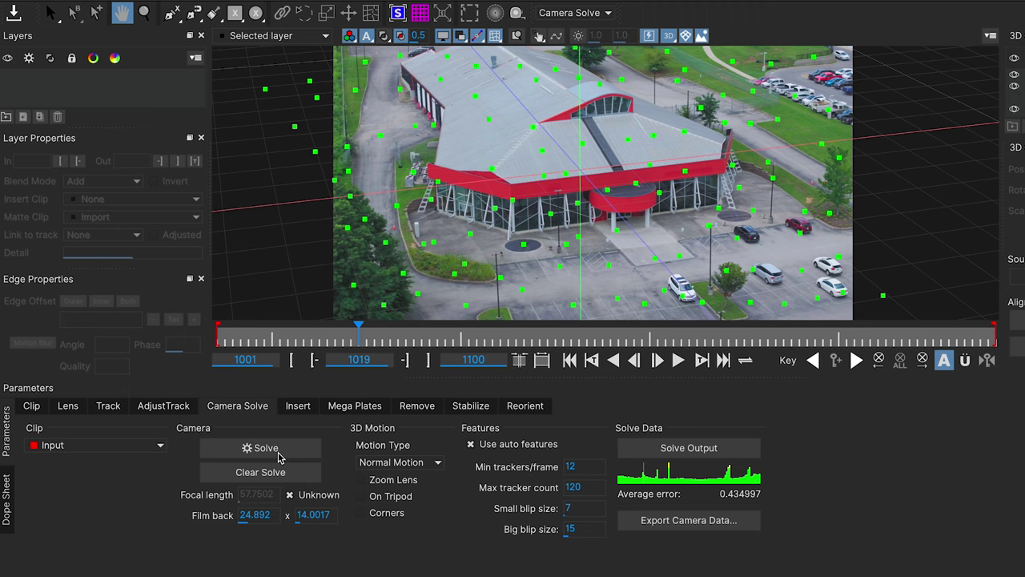
mouse_move(372, 334)
mouse_down()
mouse_move(710, 338)
mouse_move(133, 308)
mouse_up()
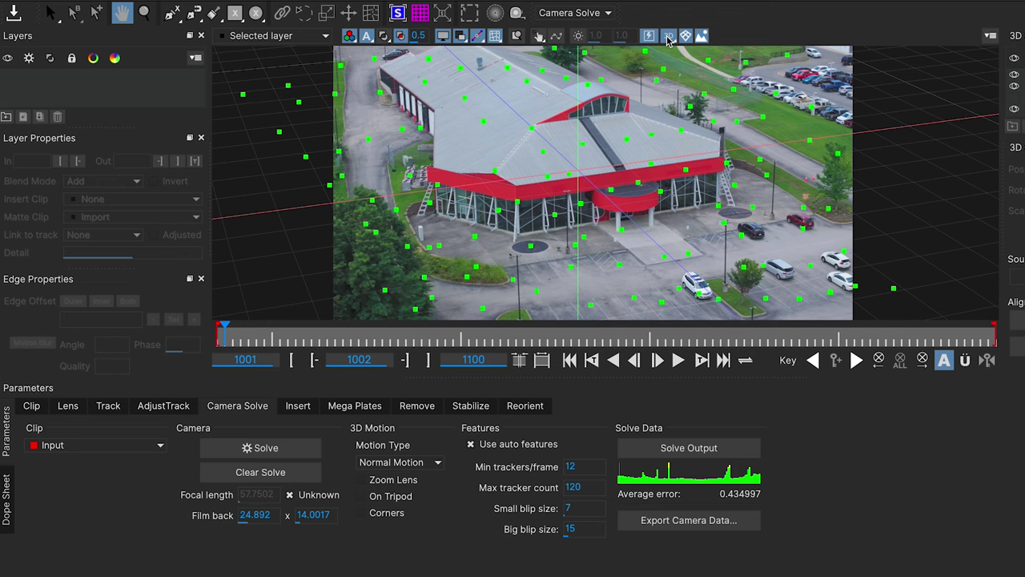
click(668, 37)
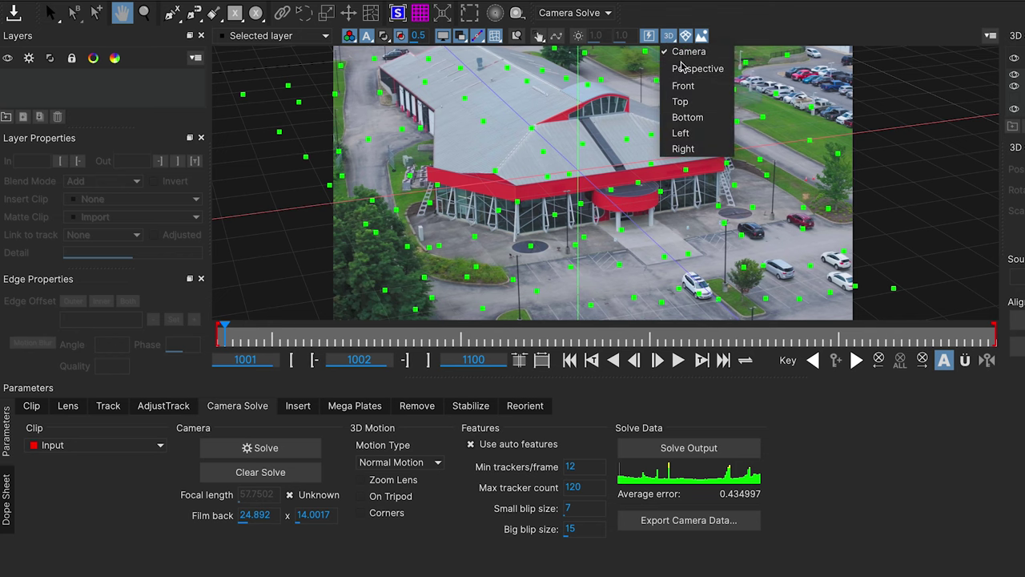
click(684, 69)
click(667, 36)
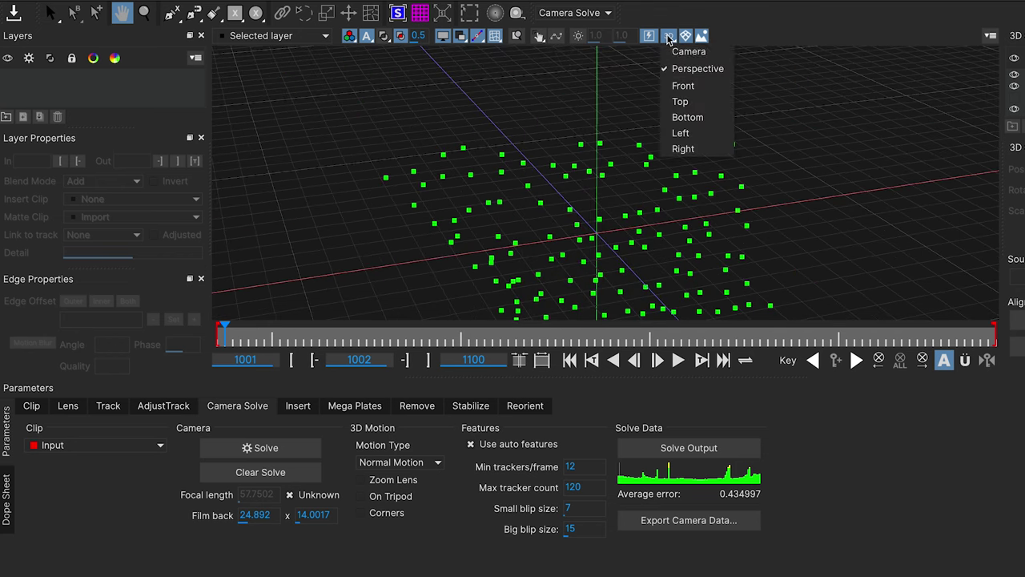
click(749, 120)
mouse_move(784, 201)
mouse_down()
mouse_move(746, 184)
mouse_move(813, 160)
mouse_move(769, 143)
mouse_up()
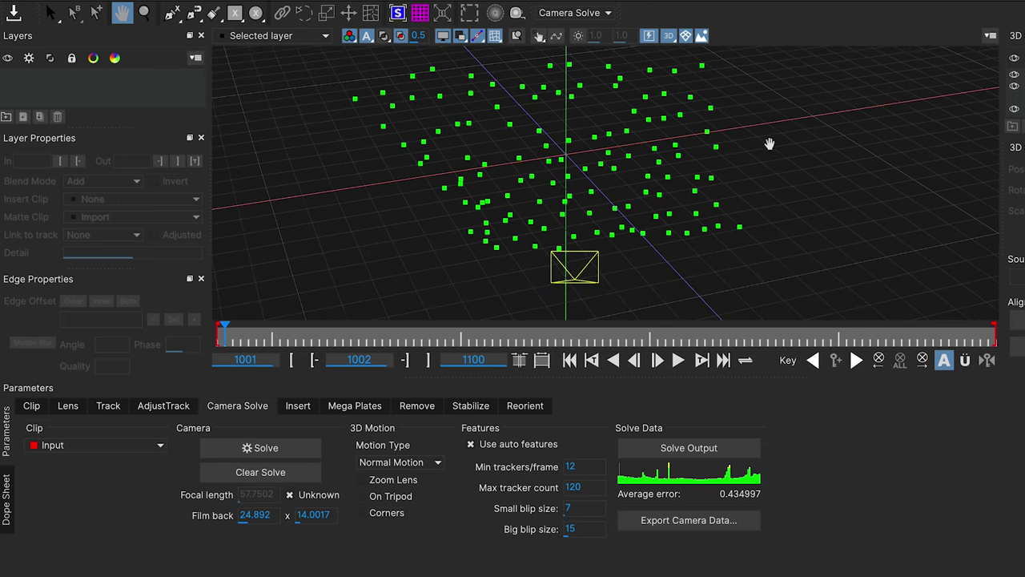
click(667, 36)
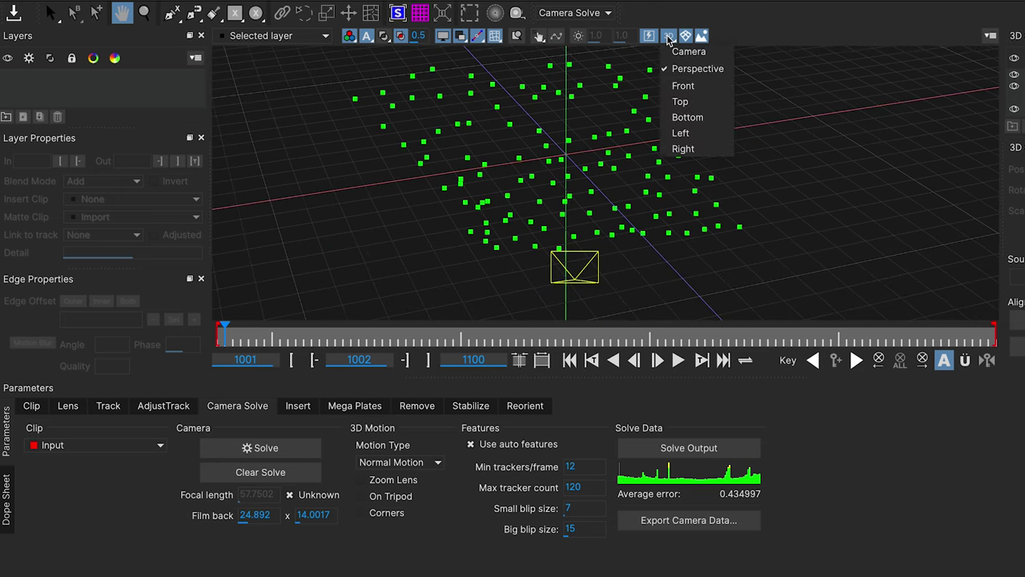
click(687, 86)
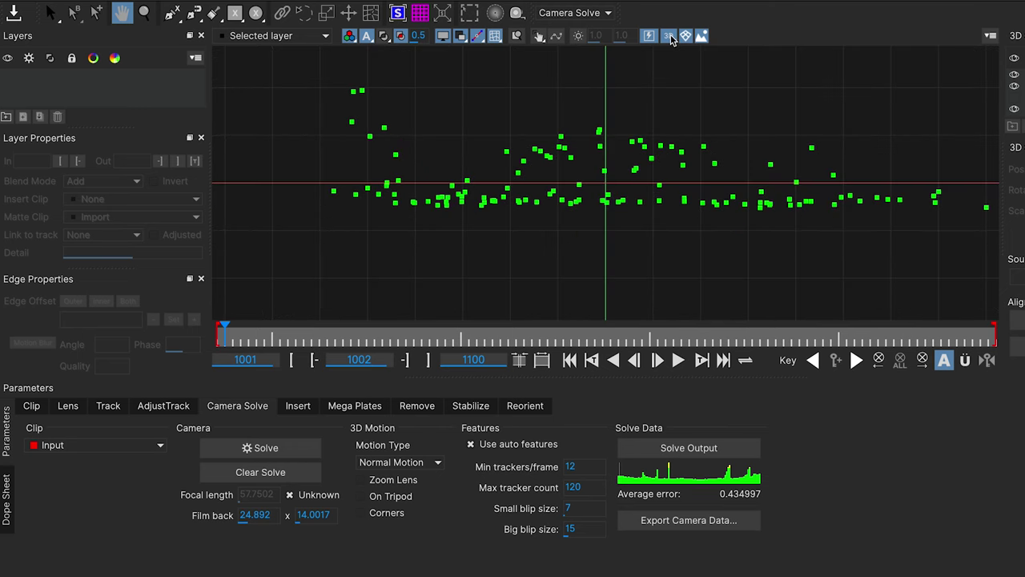
click(669, 37)
click(681, 48)
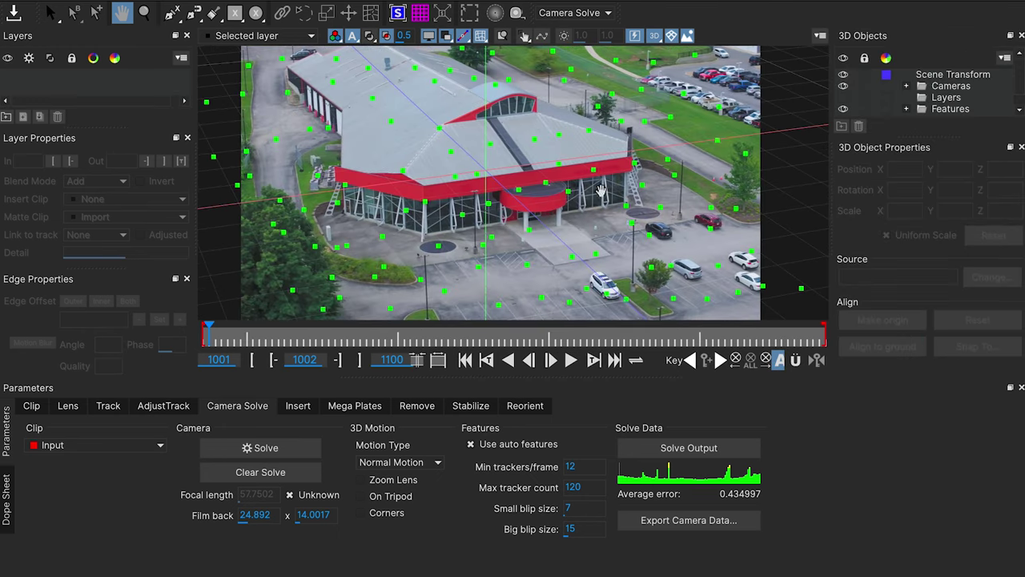
Step: Select the parking-lot ground trackers and align the scene to the ground
drag(553, 250, 537, 198)
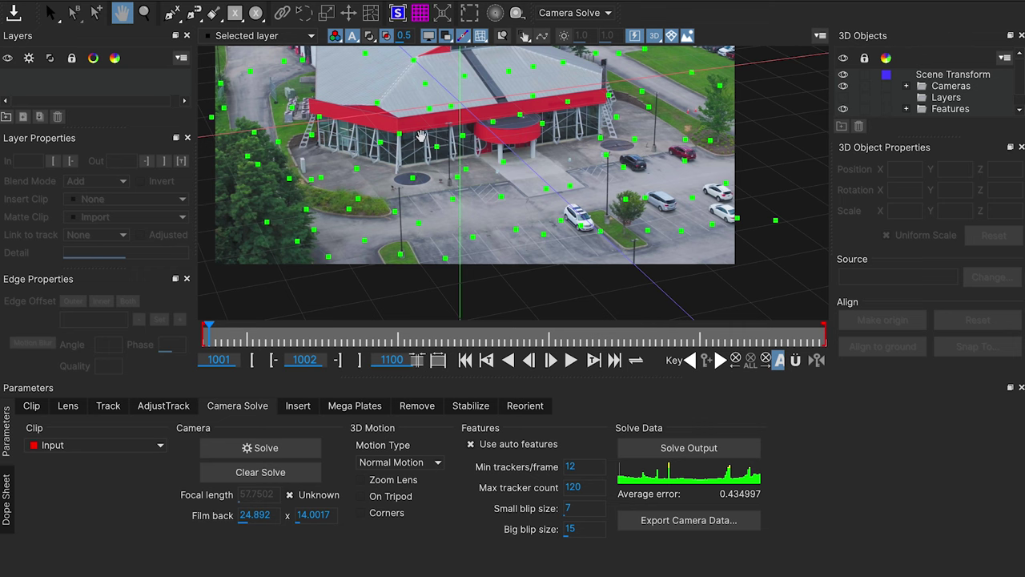
click(53, 15)
drag(537, 179, 444, 248)
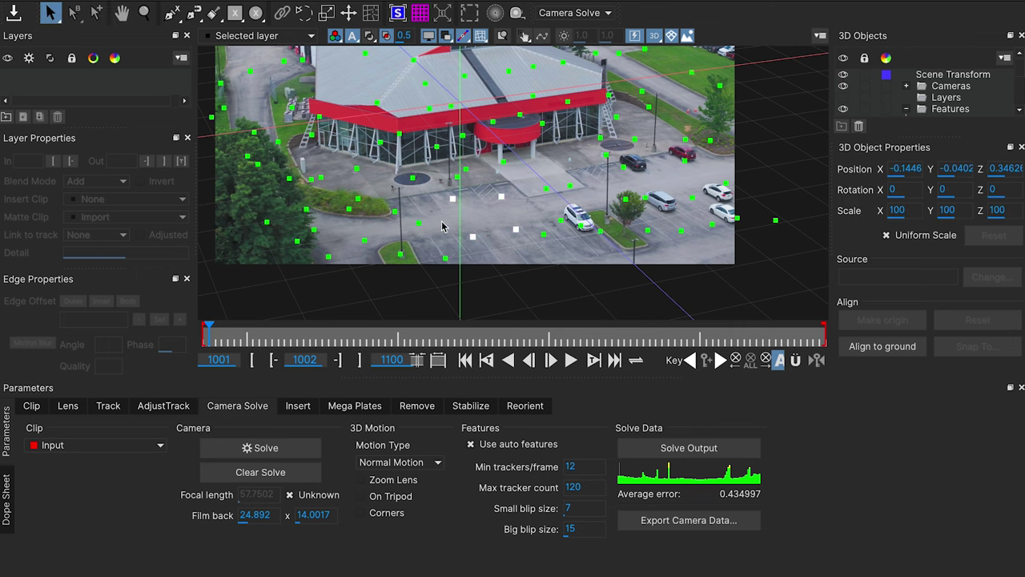
shift+click(418, 223)
drag(373, 227, 357, 257)
drag(524, 181, 581, 207)
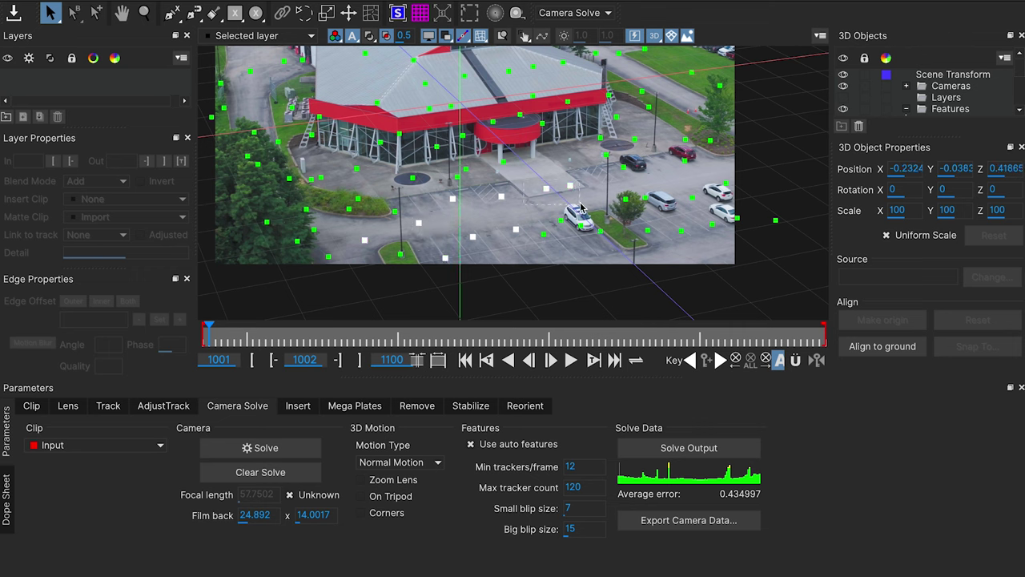
shift+click(544, 233)
click(892, 351)
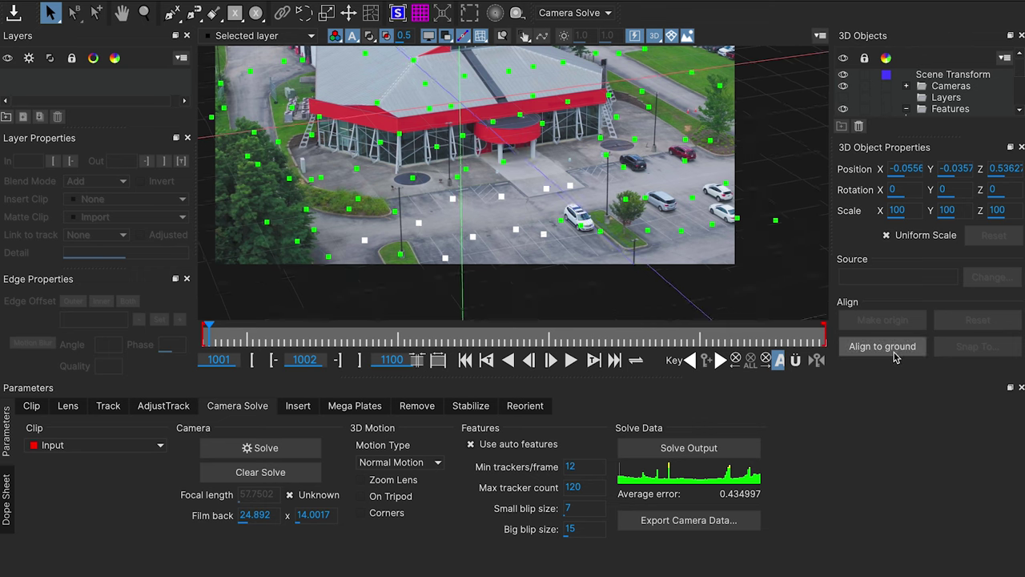
Step: Make a single parking-lot tracker the scene origin
click(531, 202)
click(500, 196)
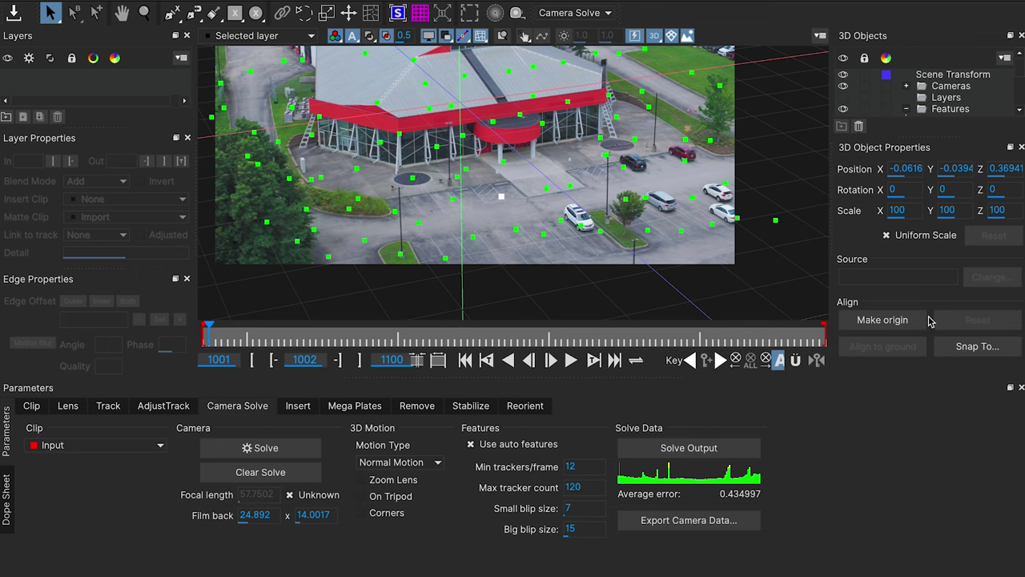
click(882, 320)
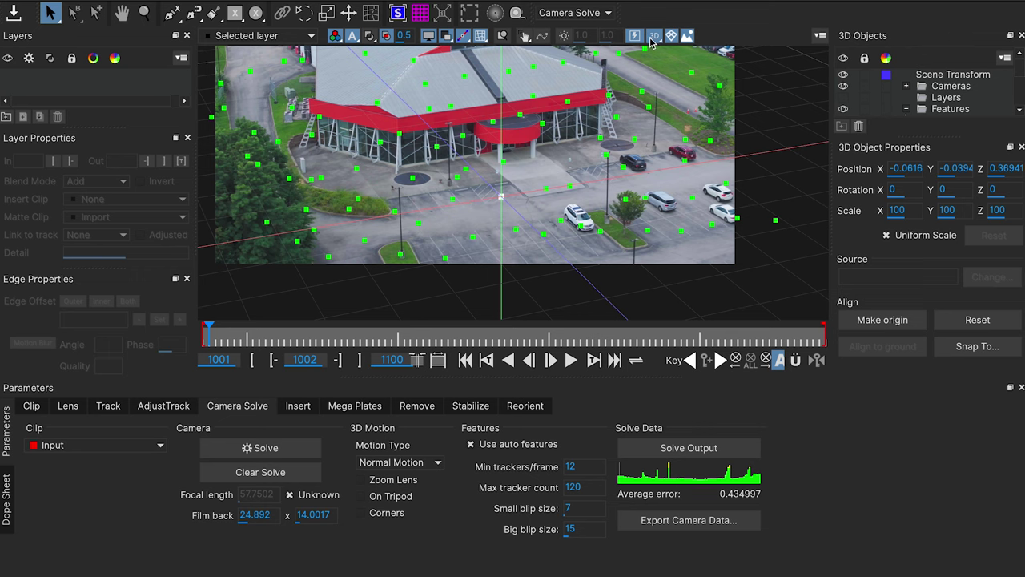
click(650, 40)
click(683, 68)
mouse_move(619, 226)
mouse_down()
mouse_move(729, 150)
mouse_move(667, 150)
mouse_move(805, 211)
mouse_up()
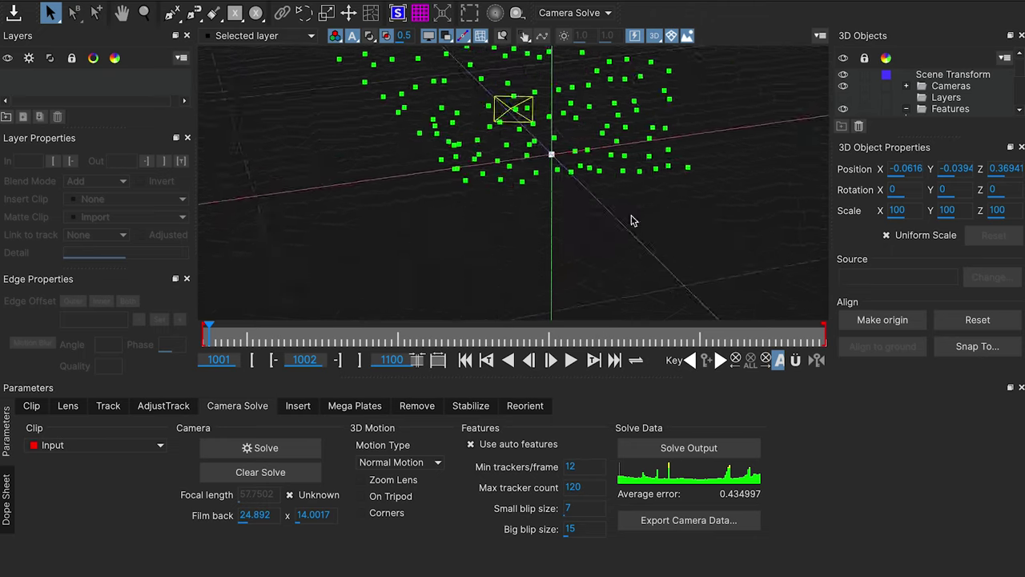
drag(806, 210, 614, 10)
click(655, 37)
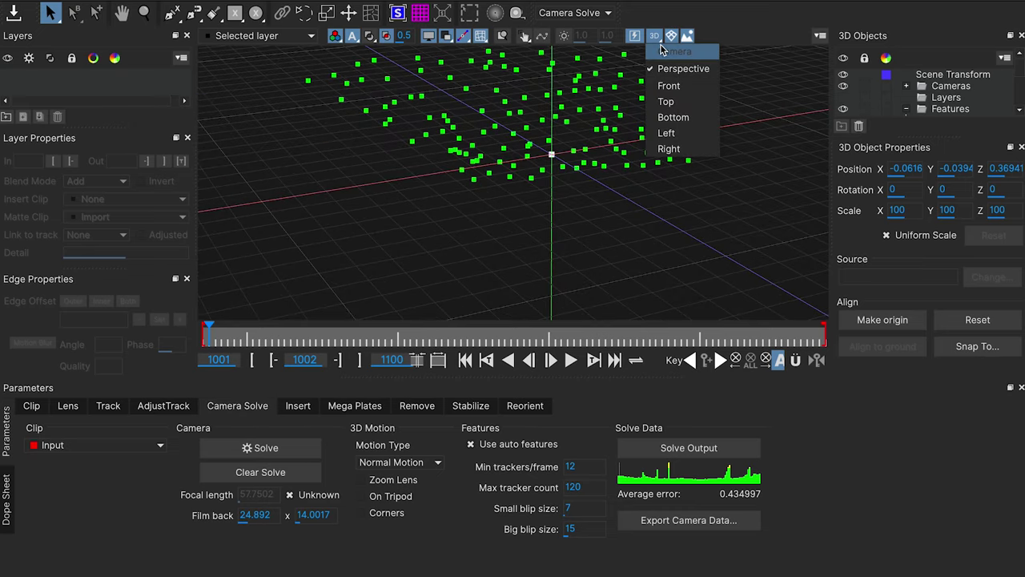
click(665, 51)
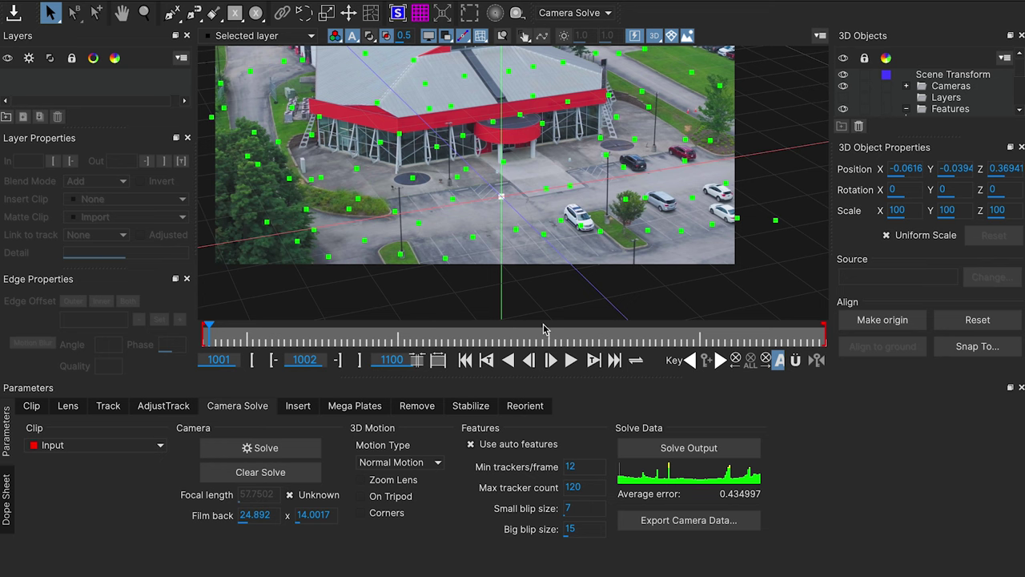
Step: Scrub through the clip to check the alignment and pan the footage in the viewer
drag(462, 341, 366, 336)
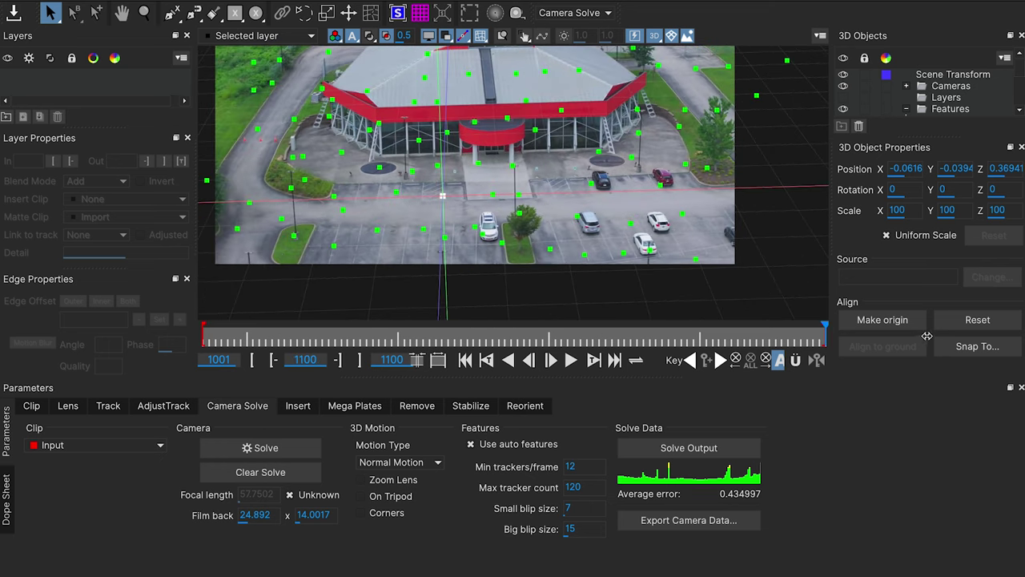
drag(258, 324, 634, 336)
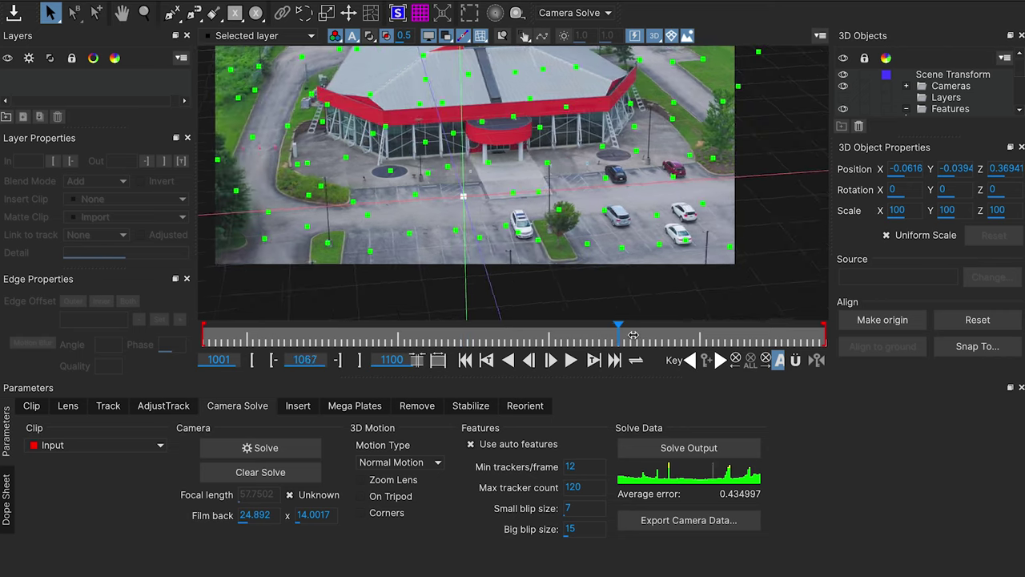
key(x)
drag(594, 204, 658, 246)
key(s)
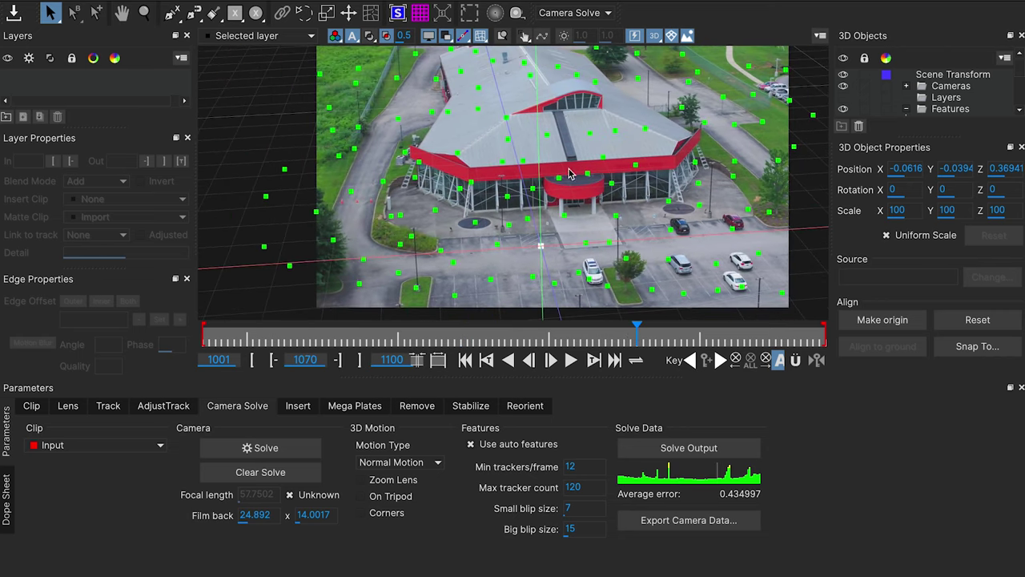
key(x)
drag(631, 133, 609, 135)
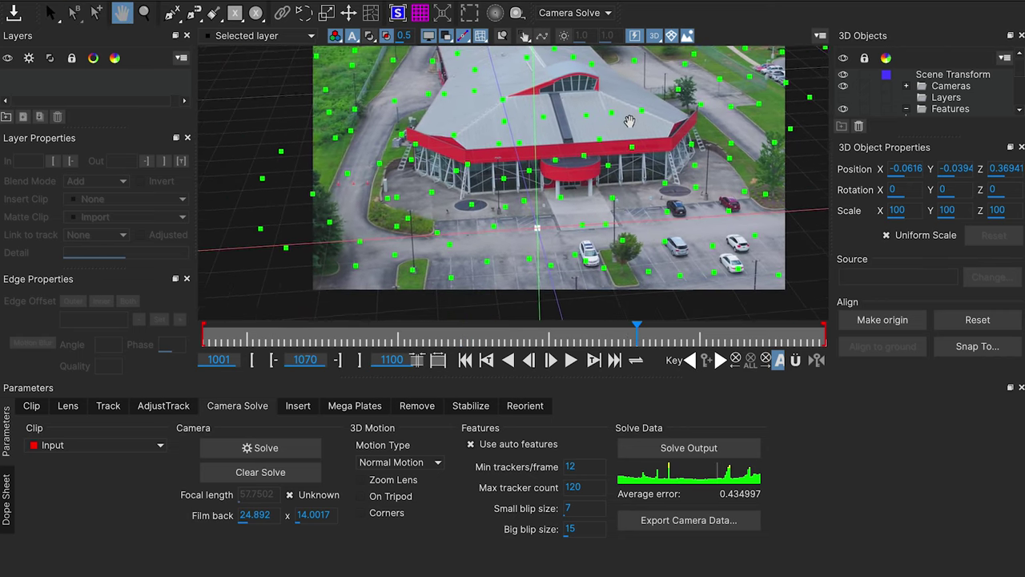
key(s)
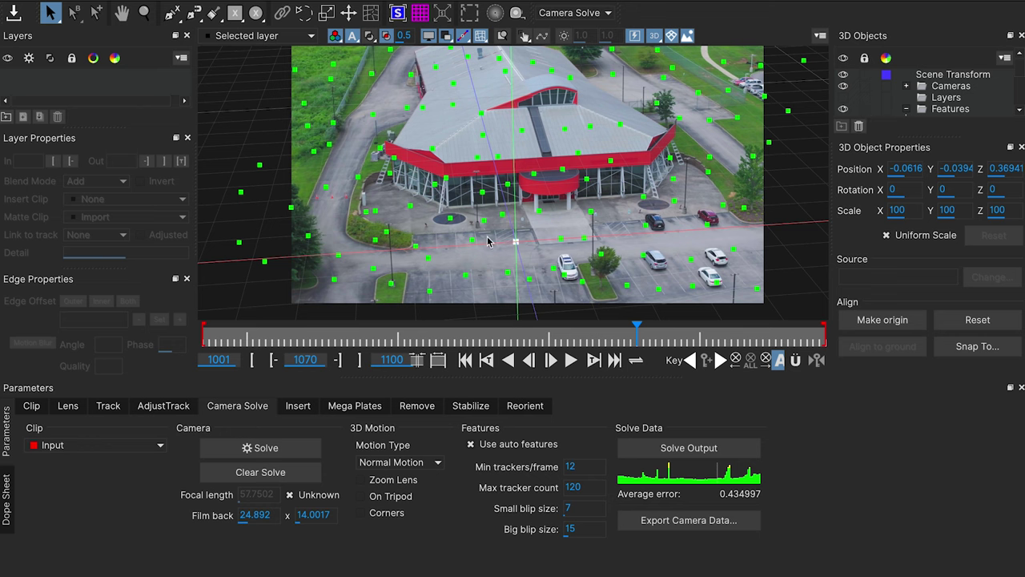
Step: Try a Y-axis Scene Transform rotation, undo it, and select all feature points
click(942, 76)
mouse_move(945, 189)
mouse_down()
mouse_move(998, 195)
mouse_move(955, 192)
mouse_up()
key(ctrl+z)
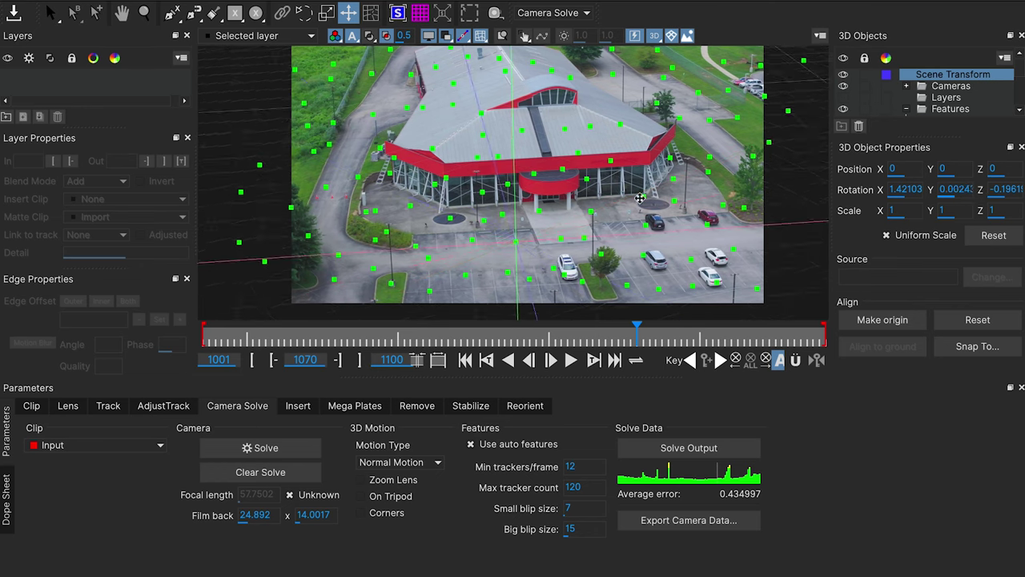
click(969, 111)
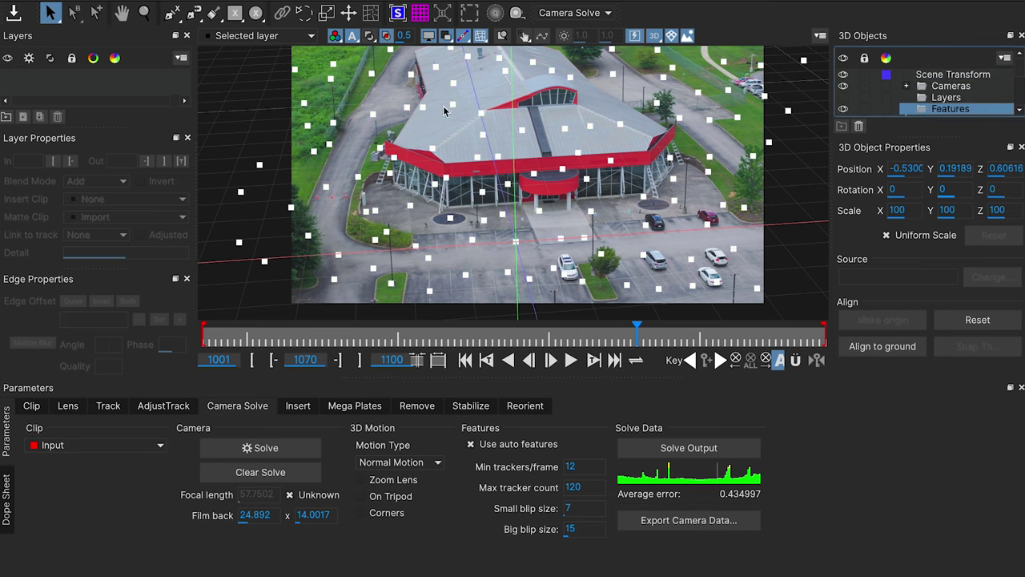
click(163, 91)
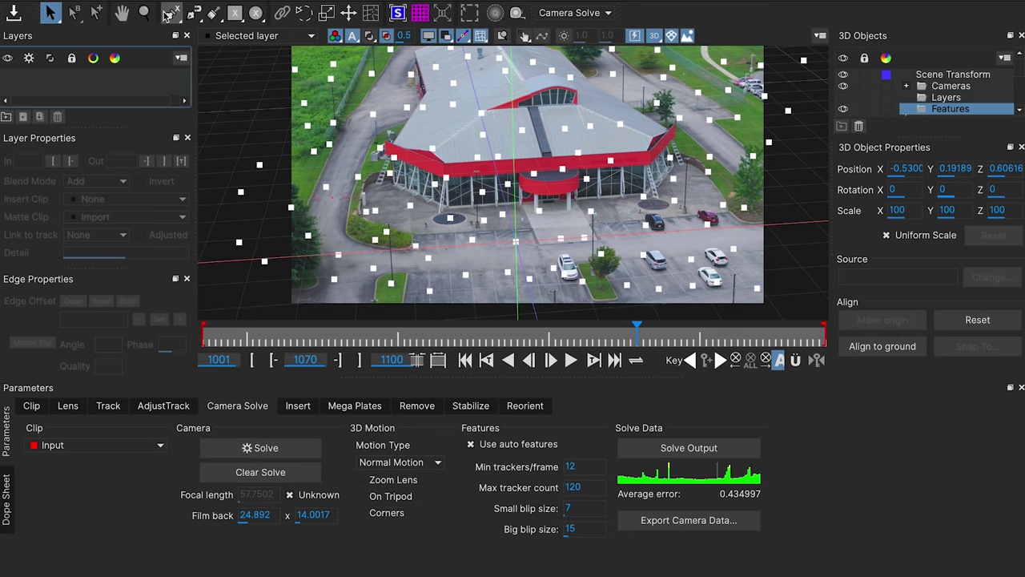
Step: Draw an X-spline with four corners on the pavement in front of the building
click(170, 14)
click(532, 210)
click(536, 237)
click(537, 297)
click(614, 293)
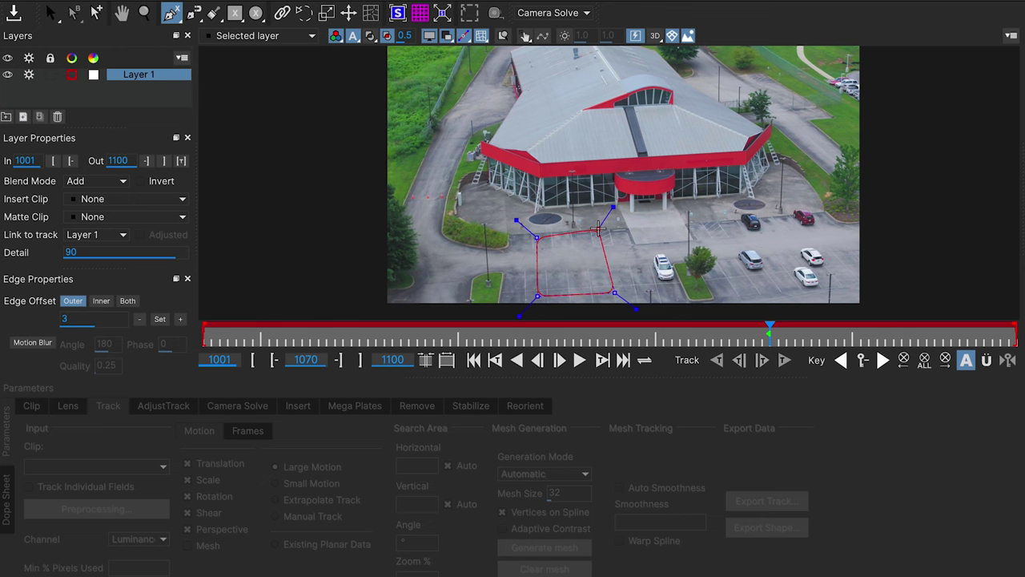
Step: Close the four-sided pavement shape and rename Layer 1 to 'Ground'
click(597, 230)
right_click(597, 230)
drag(536, 237, 530, 232)
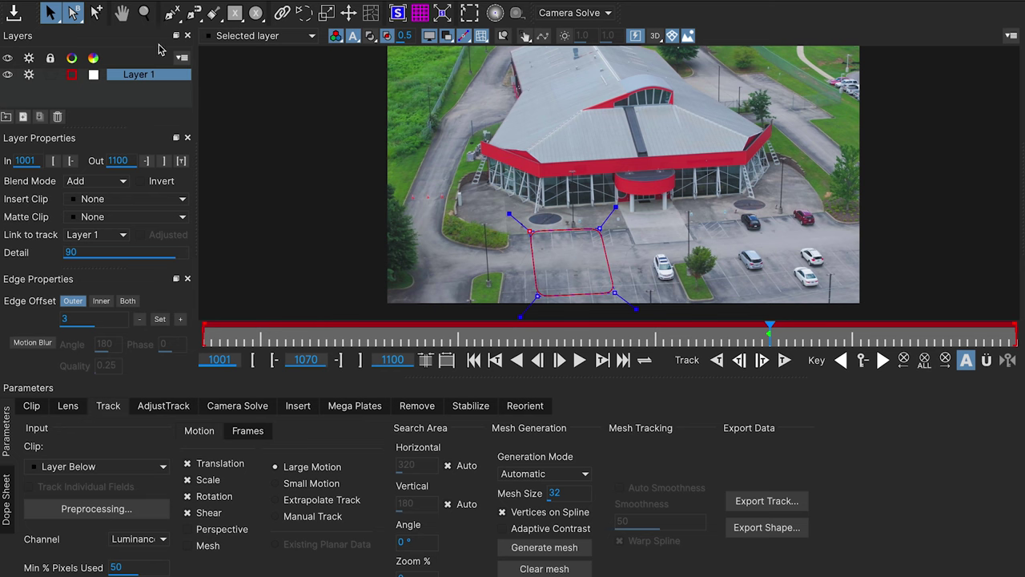
double_click(146, 74)
text(G)
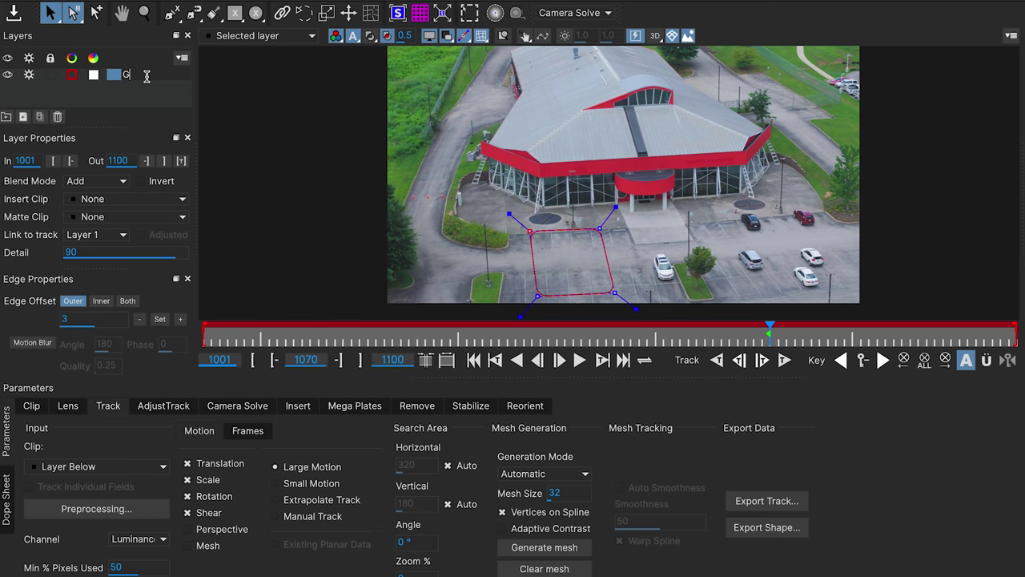
text(round)
key(Return)
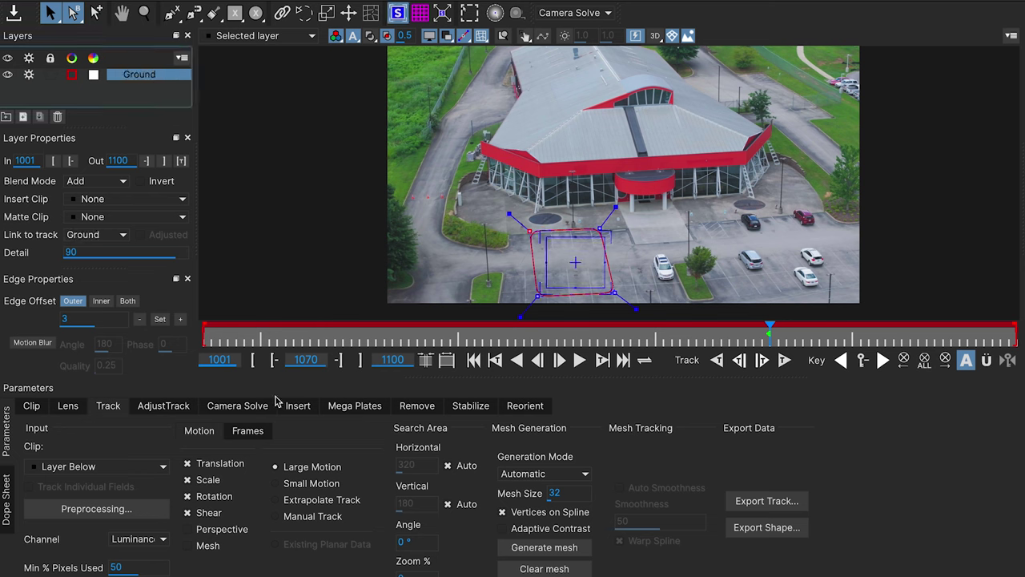
Step: Enable Perspective motion, fit the planar surface corners inside the pavement, and track forward
click(200, 530)
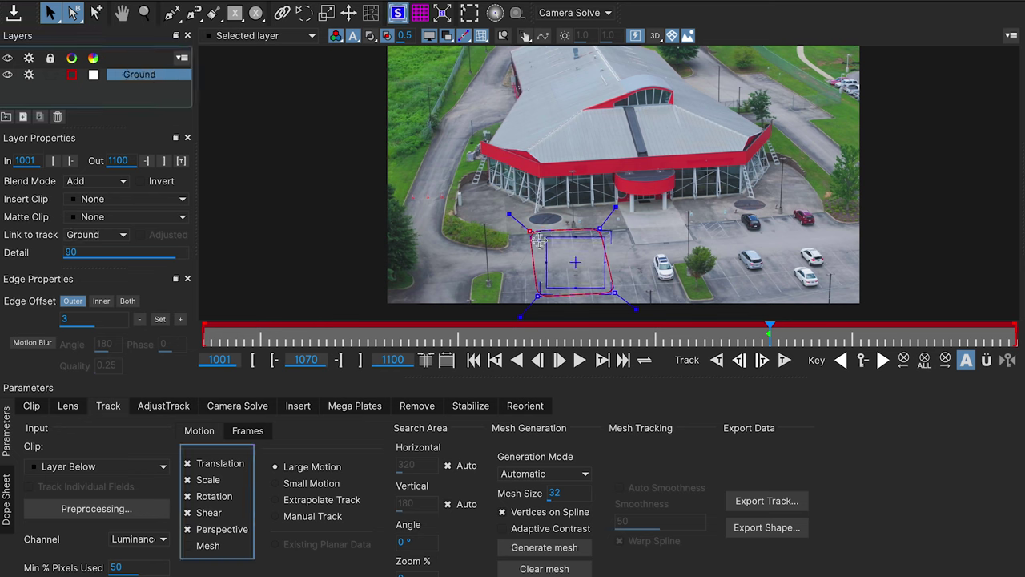
drag(597, 231, 586, 231)
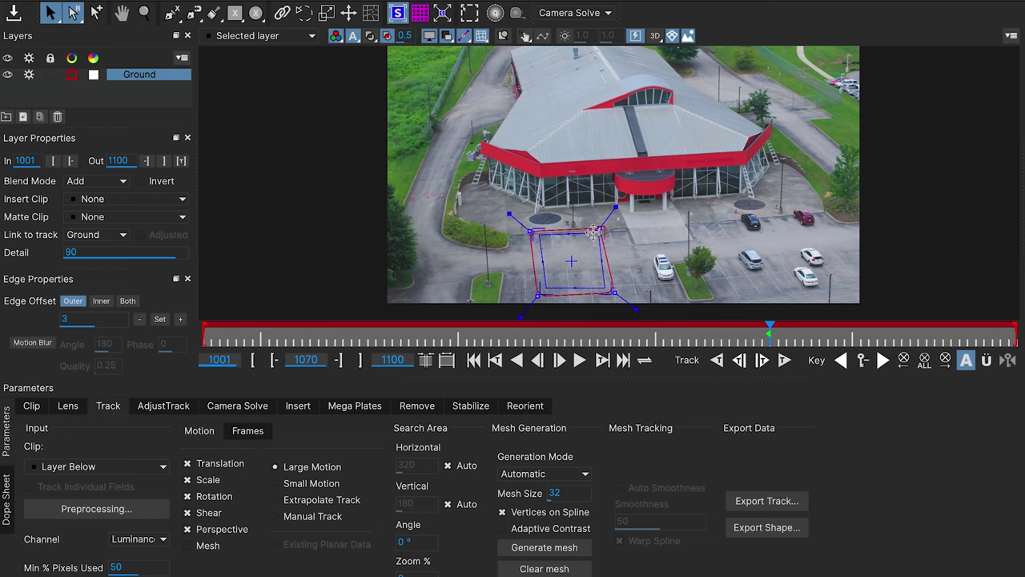
drag(604, 290, 606, 286)
drag(542, 290, 542, 287)
drag(541, 234, 594, 229)
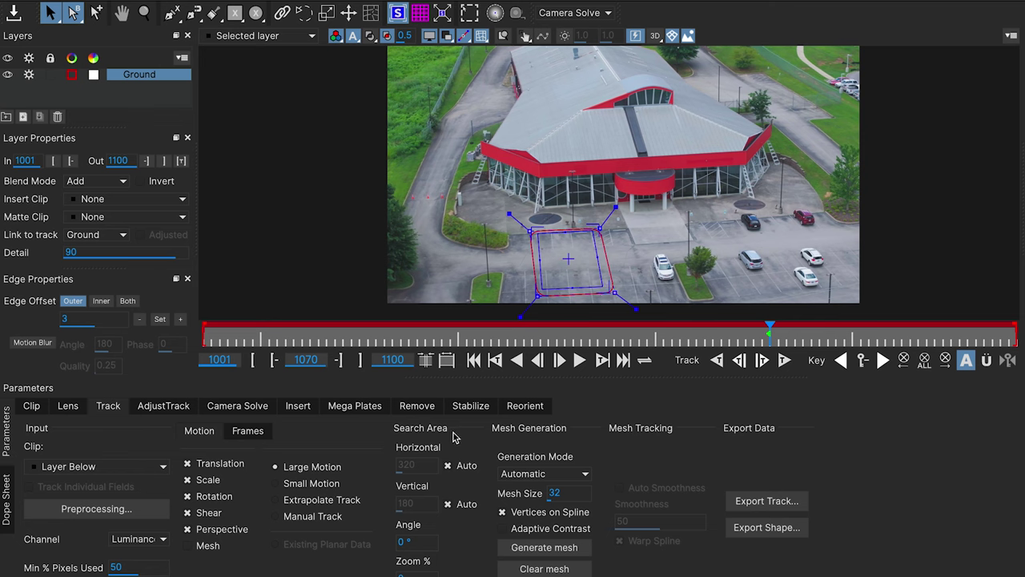
click(788, 360)
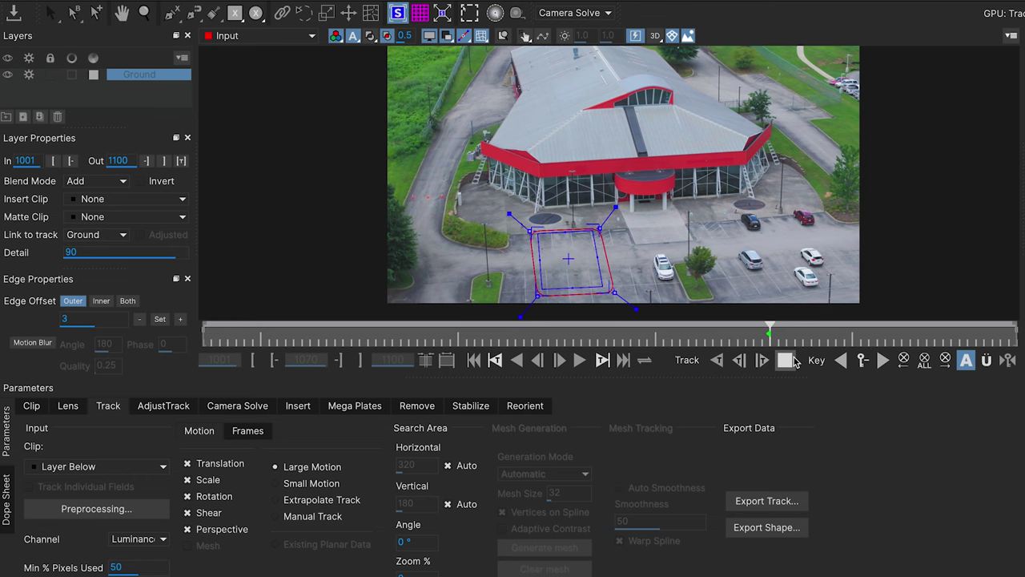
Step: Finish the Ground track, re-solve the camera to 0.556148 average error, and show 3D Objects
click(739, 361)
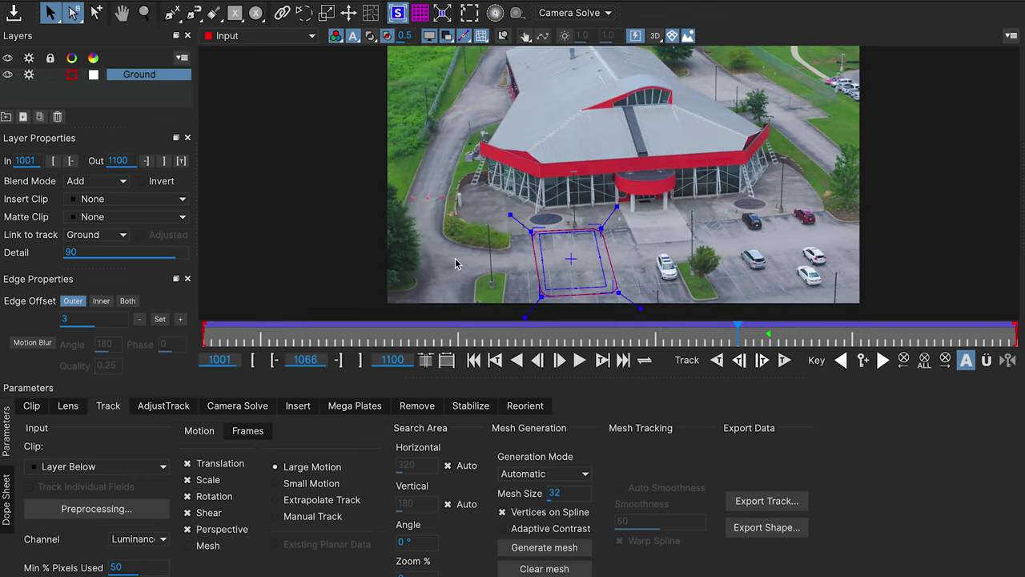
click(247, 411)
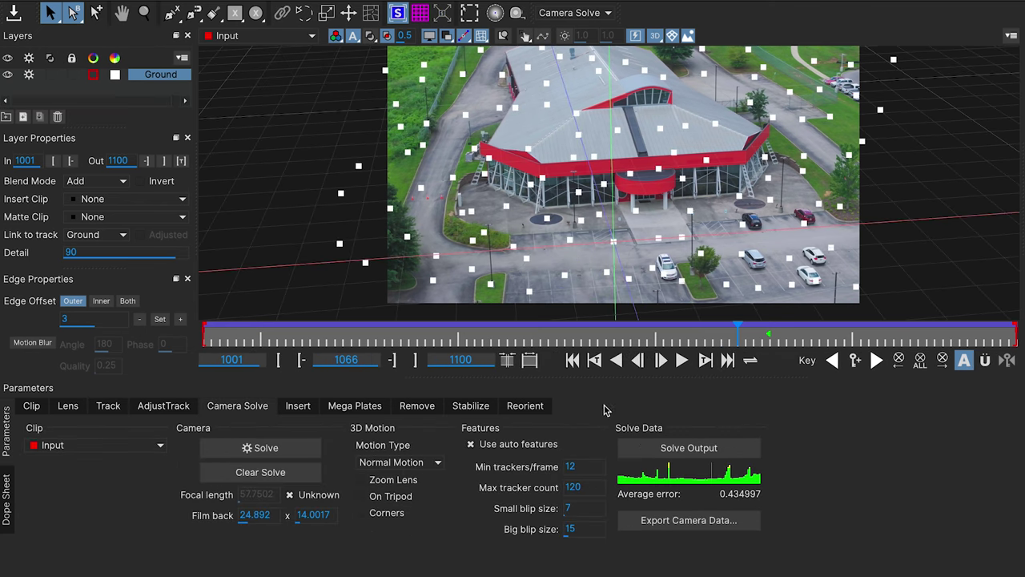
click(283, 448)
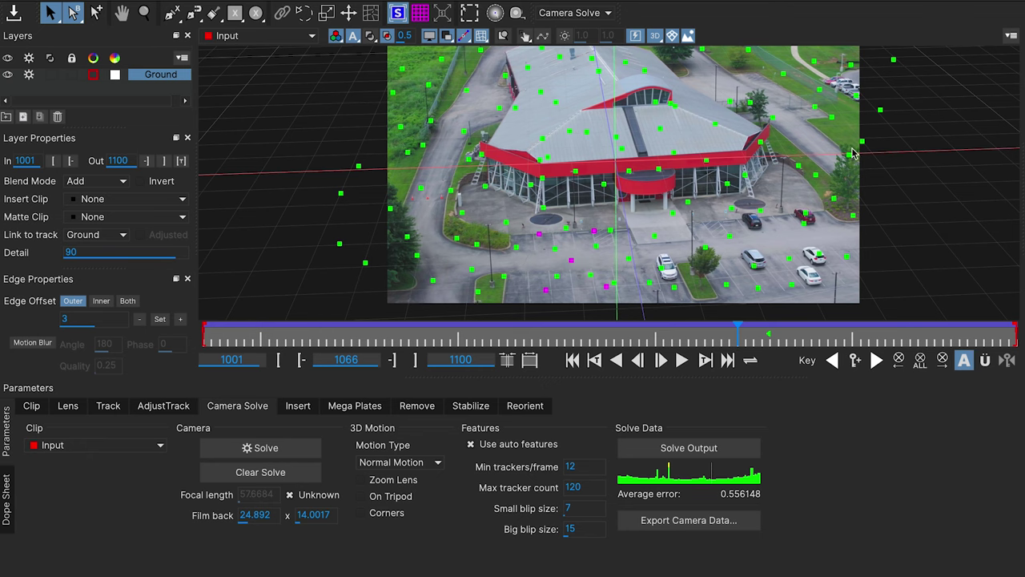
click(763, 2)
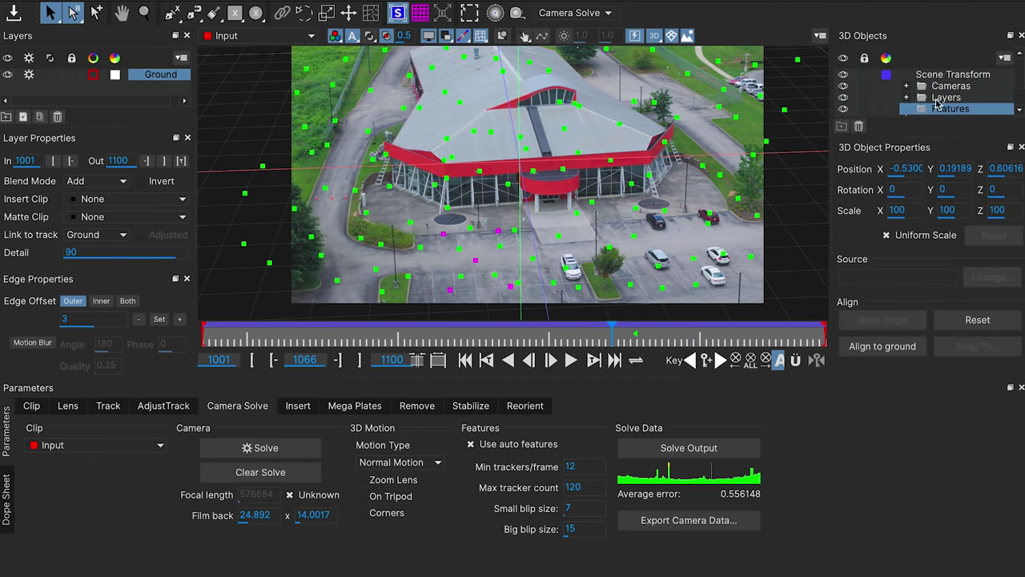
Step: Expand Layers > Ground to show its Surface, then read and close the Solve Output log
click(907, 97)
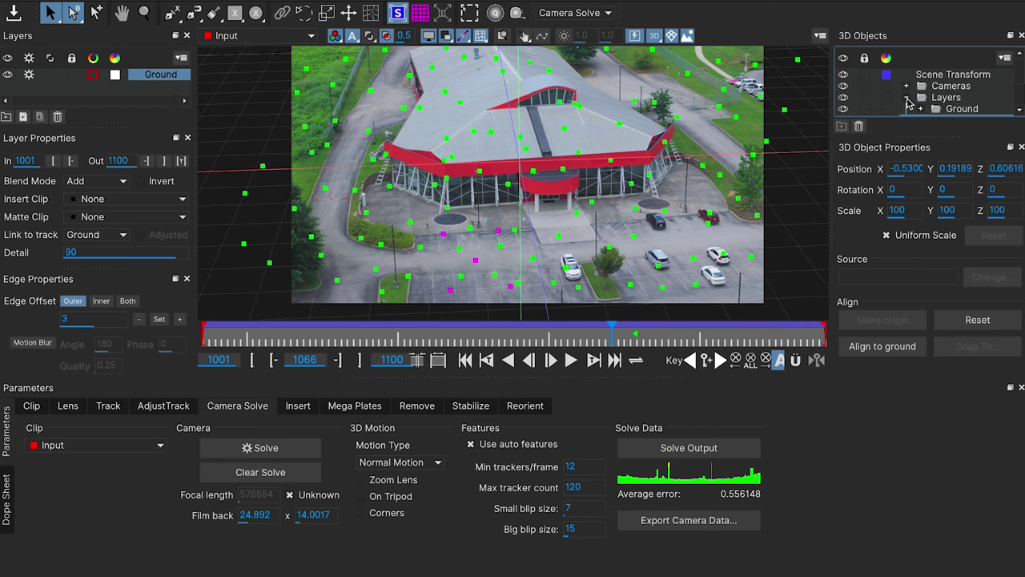
click(921, 109)
scroll(1022, 83, down, 1)
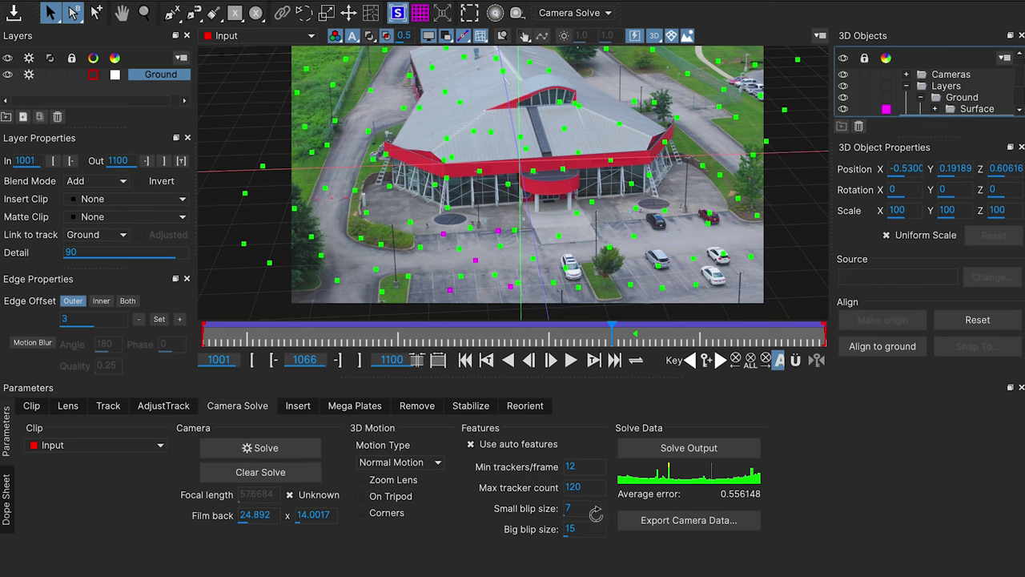
click(704, 453)
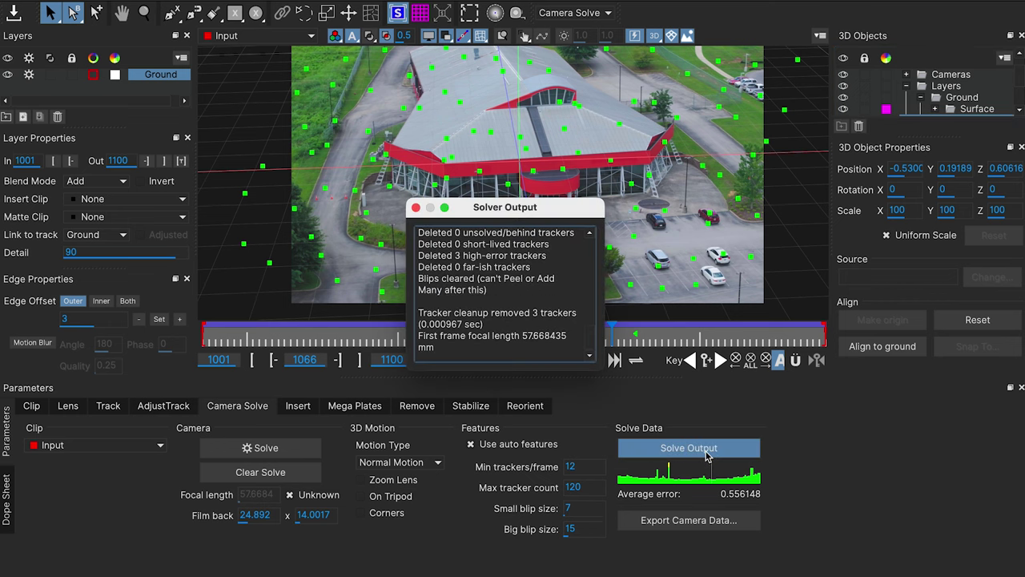
drag(593, 343, 597, 358)
click(416, 207)
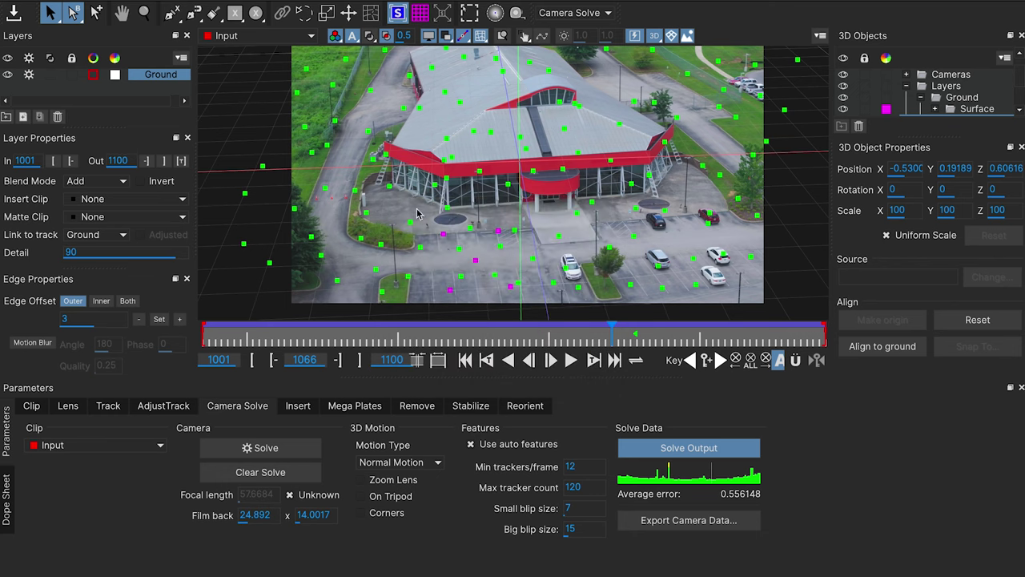
Step: Export camera data as FBX 7.7.0 for Nuke with points as Nulls into the Assets folder
click(673, 521)
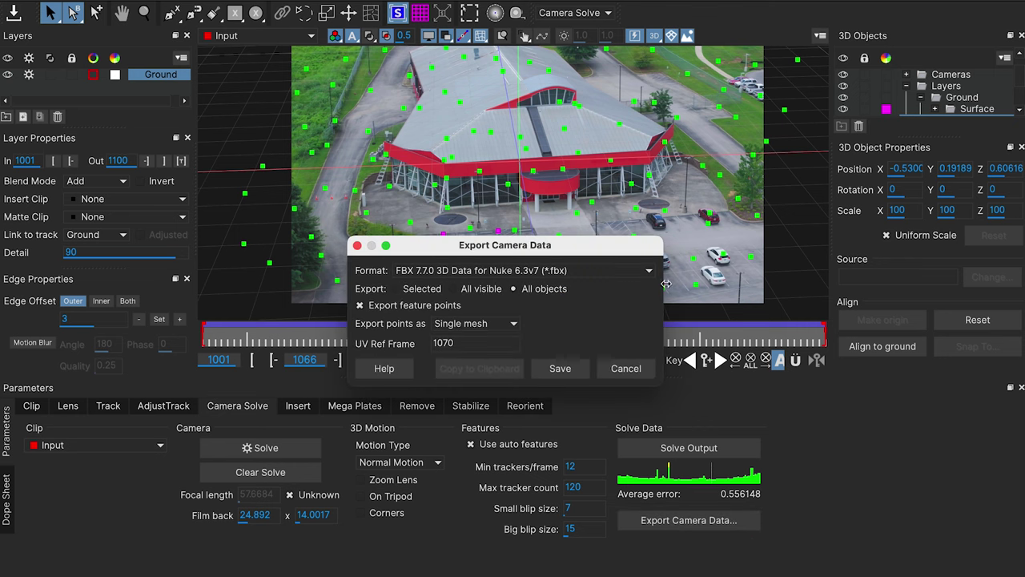
click(484, 270)
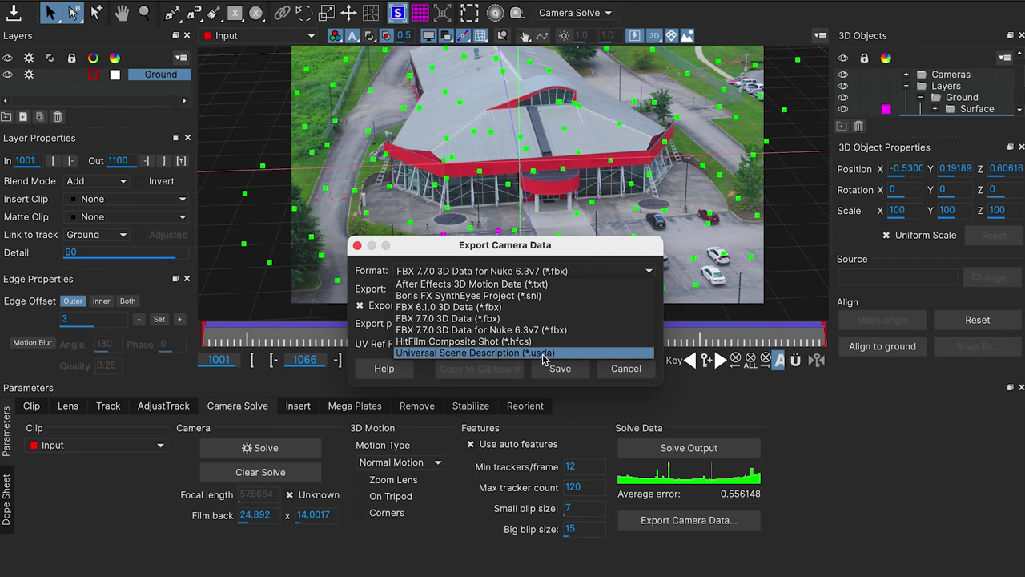
click(497, 331)
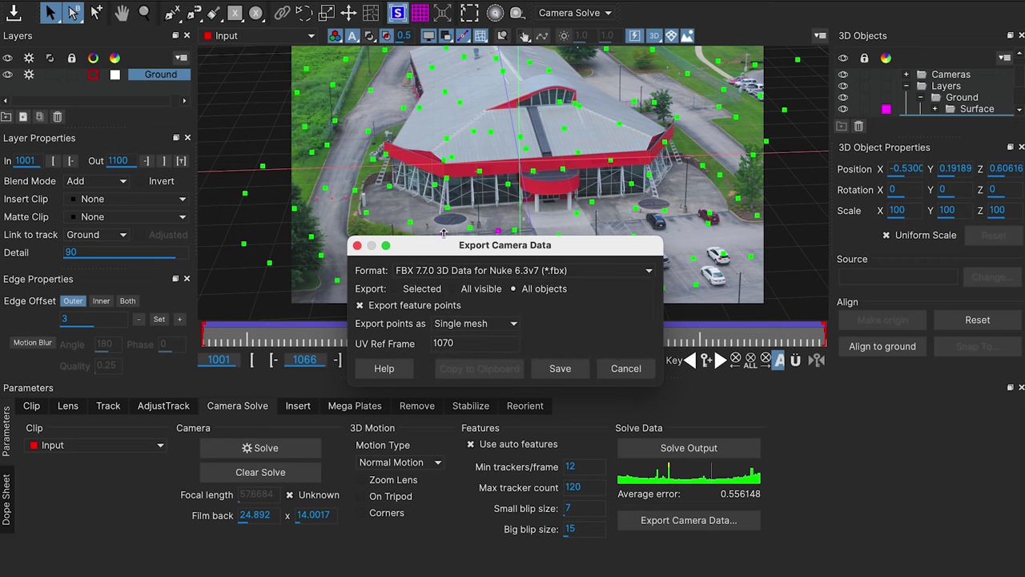
click(503, 329)
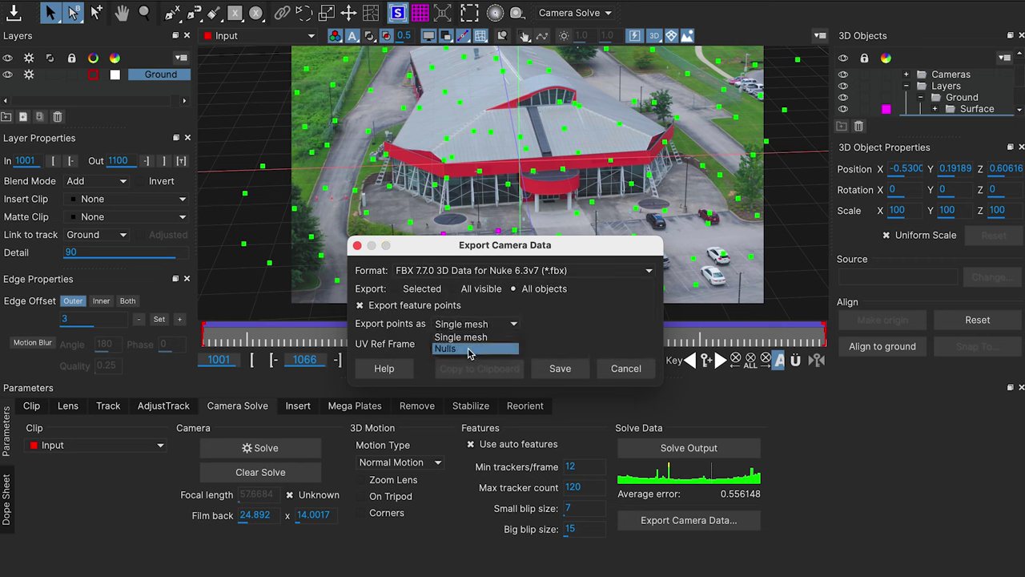
click(470, 349)
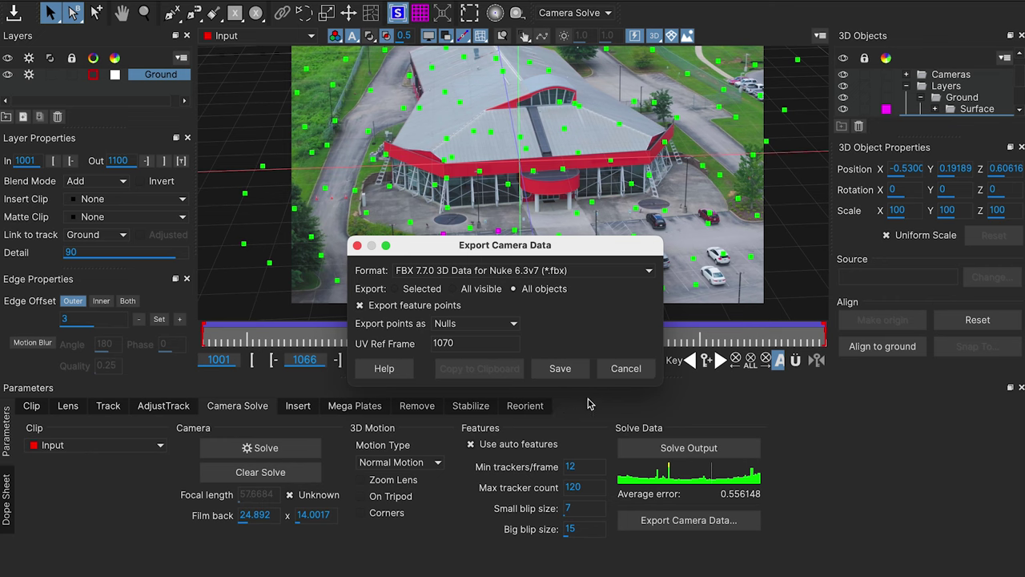
click(560, 368)
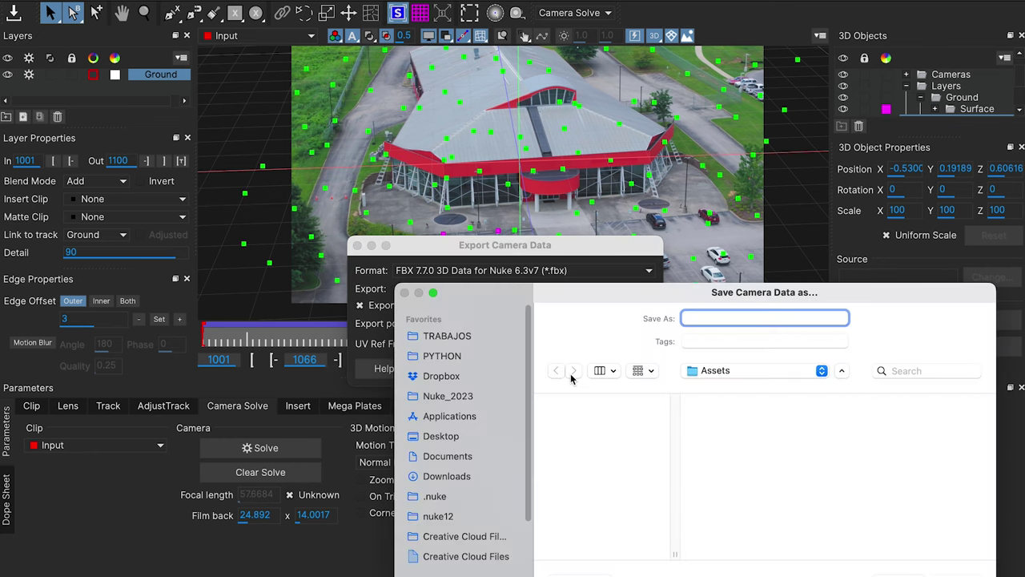
text(Camera_v01)
key(Return)
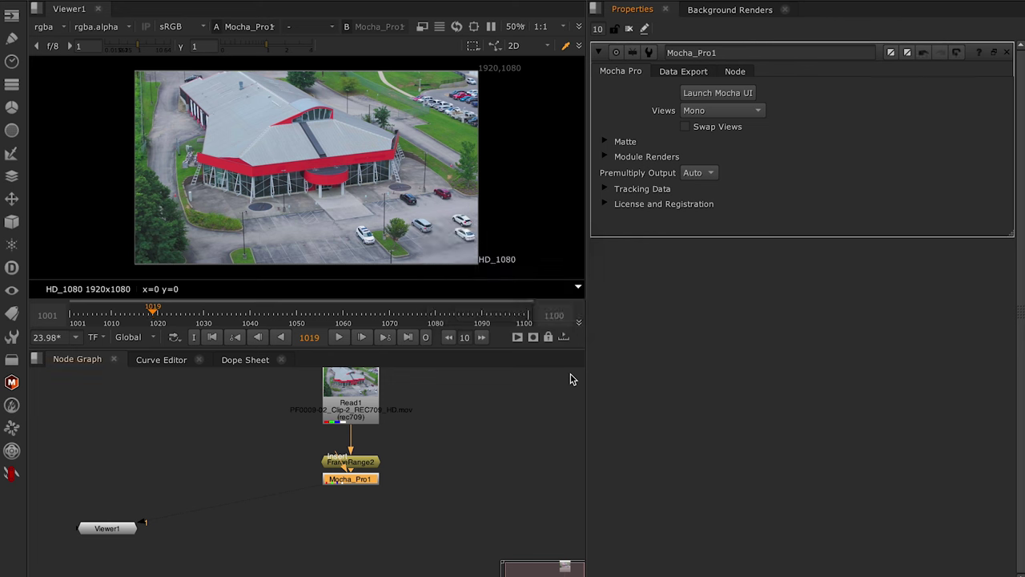
Step: Add a ReadGeo node loading the exported Camera_v01.fbx
click(478, 452)
drag(394, 430, 274, 433)
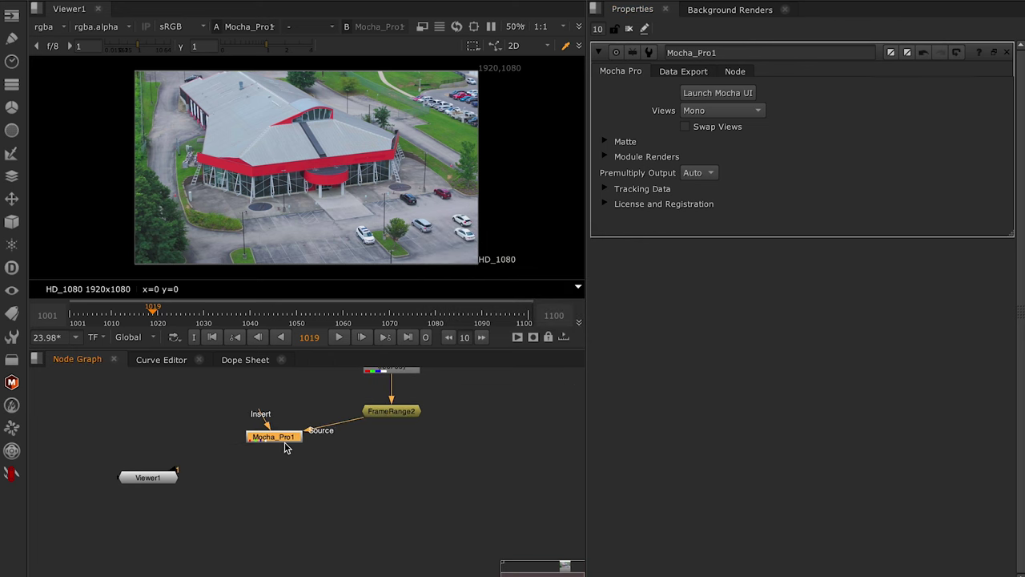
click(404, 473)
key(Tab)
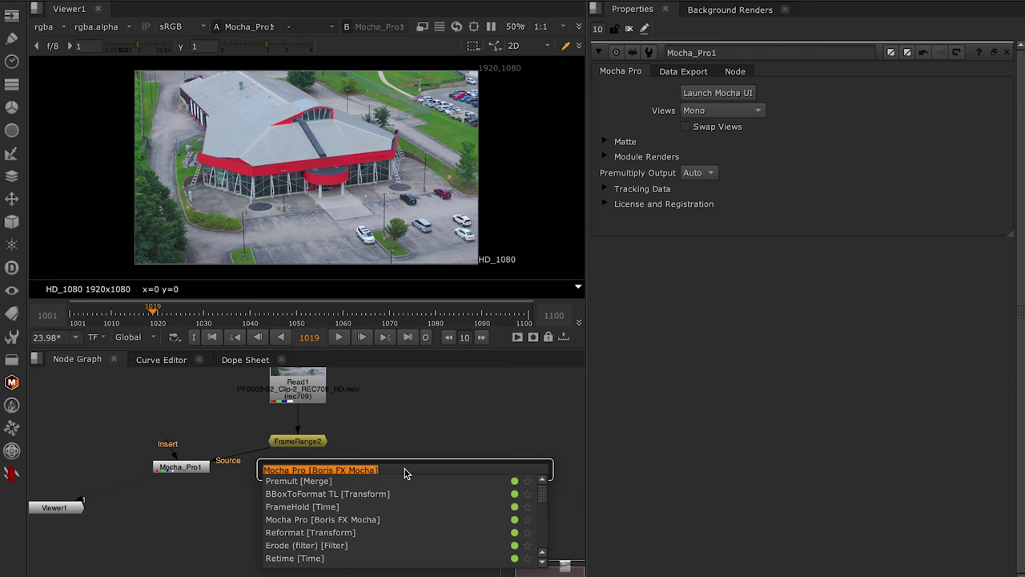
text(readgeo)
key(Return)
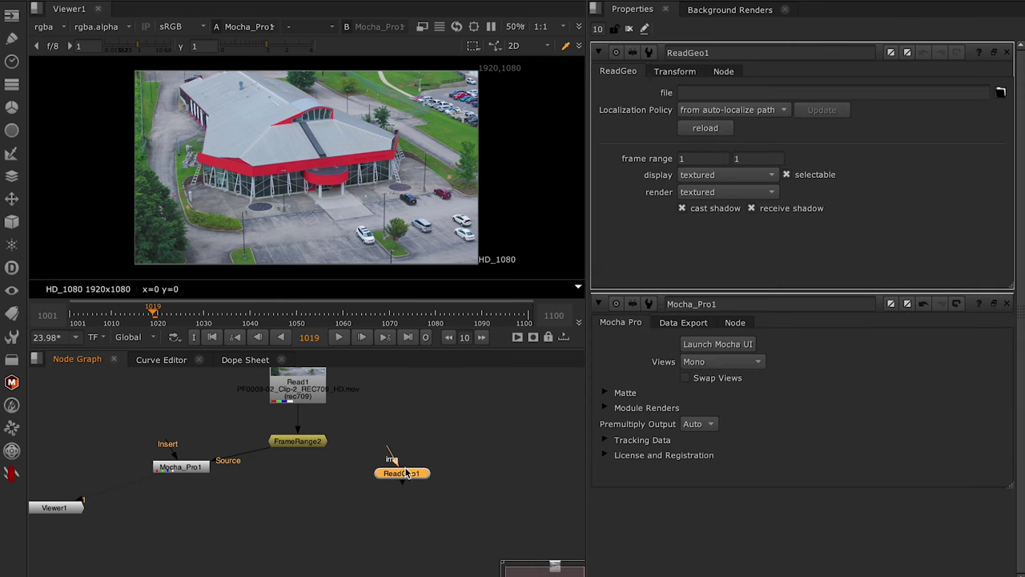
click(1000, 93)
double_click(223, 141)
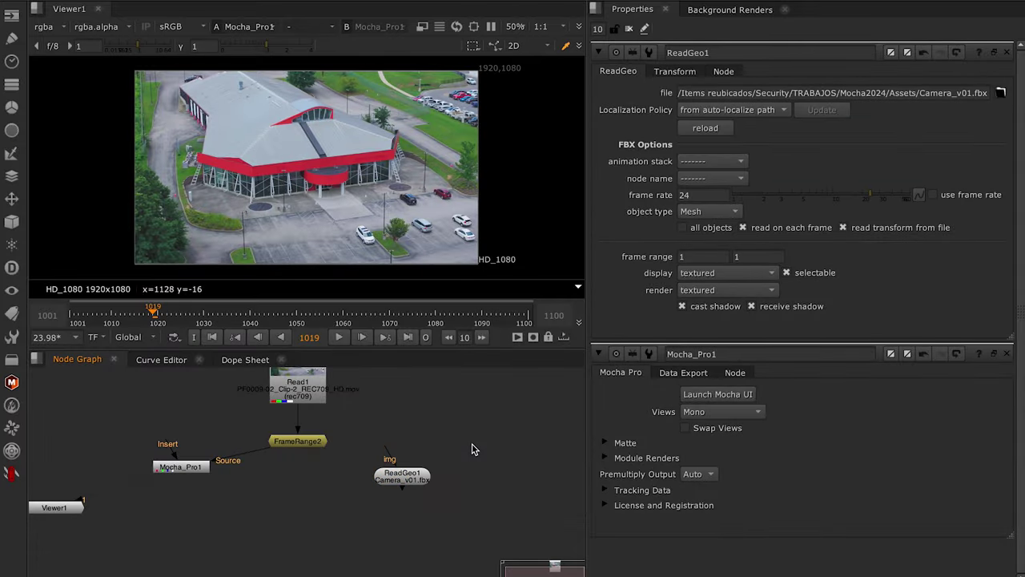
Step: Add a Camera node and load its animation from Camera_v01.fbx via read from file
key(Tab)
text(cam)
key(Return)
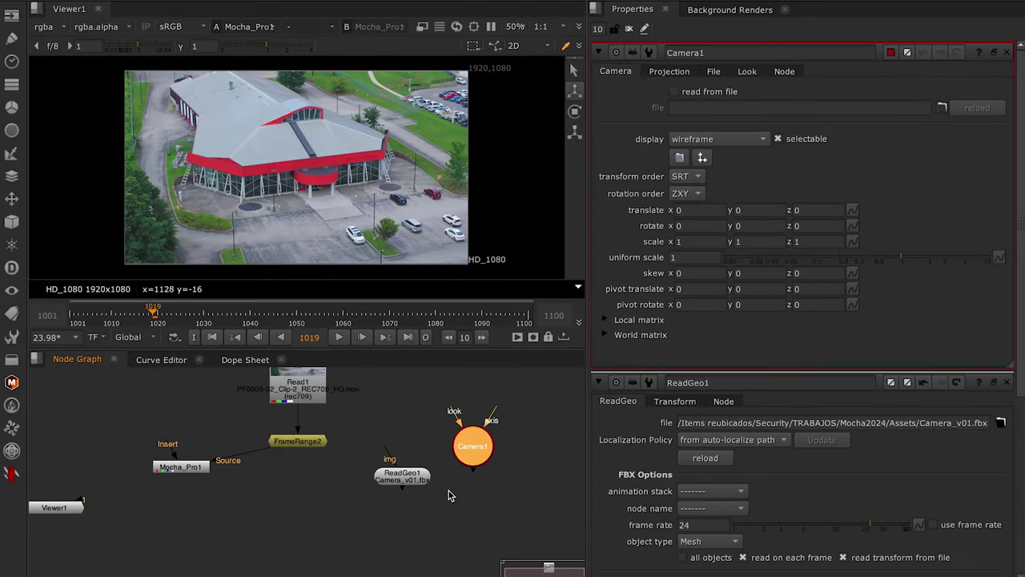
click(674, 92)
click(943, 108)
double_click(192, 140)
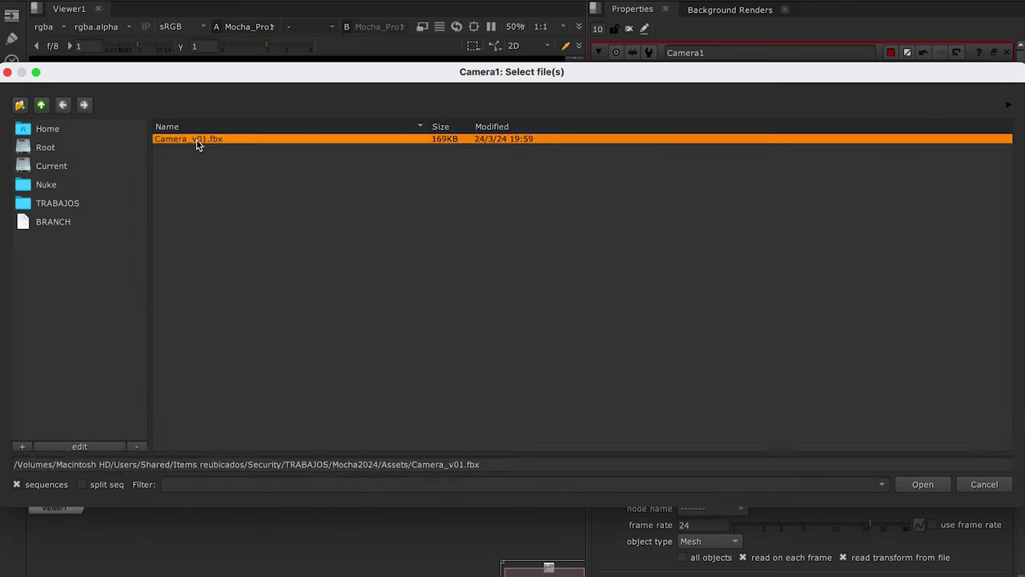
click(686, 94)
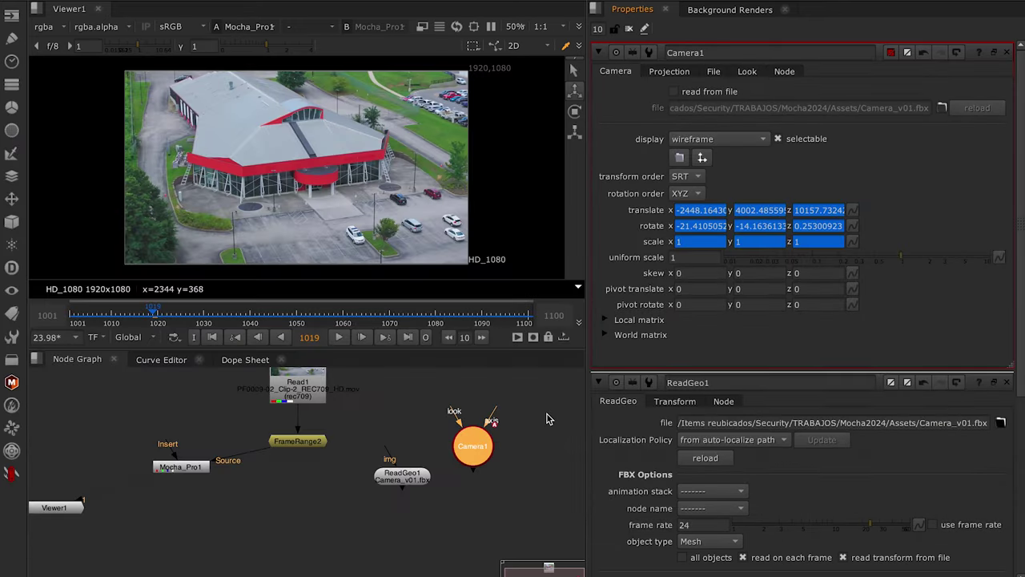
click(516, 492)
Step: Add ScanlineRender1 fed by ReadGeo1 and Camera1, and set ReadGeo1's object type to Point Cloud
key(Tab)
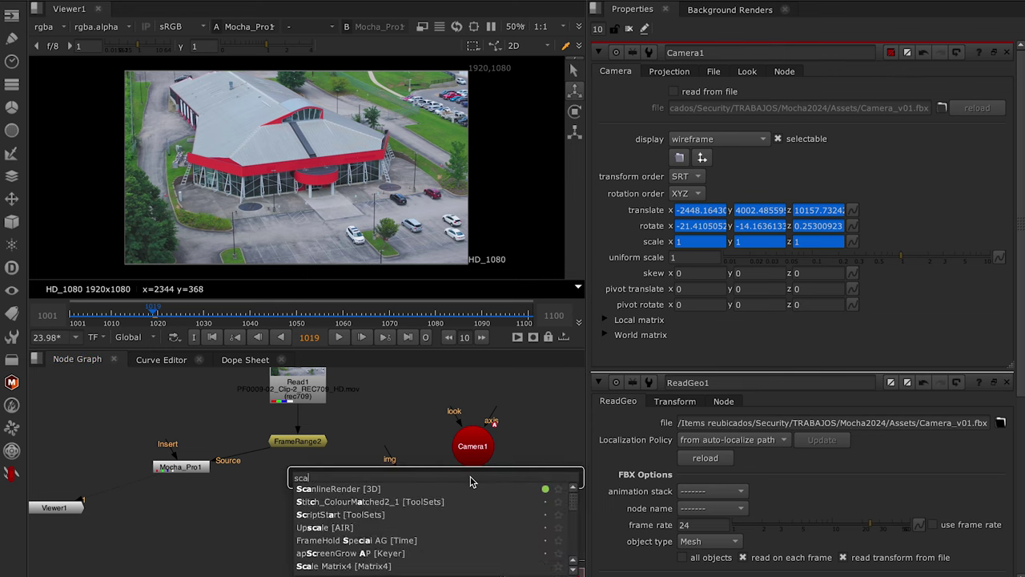
text(scanline)
key(Return)
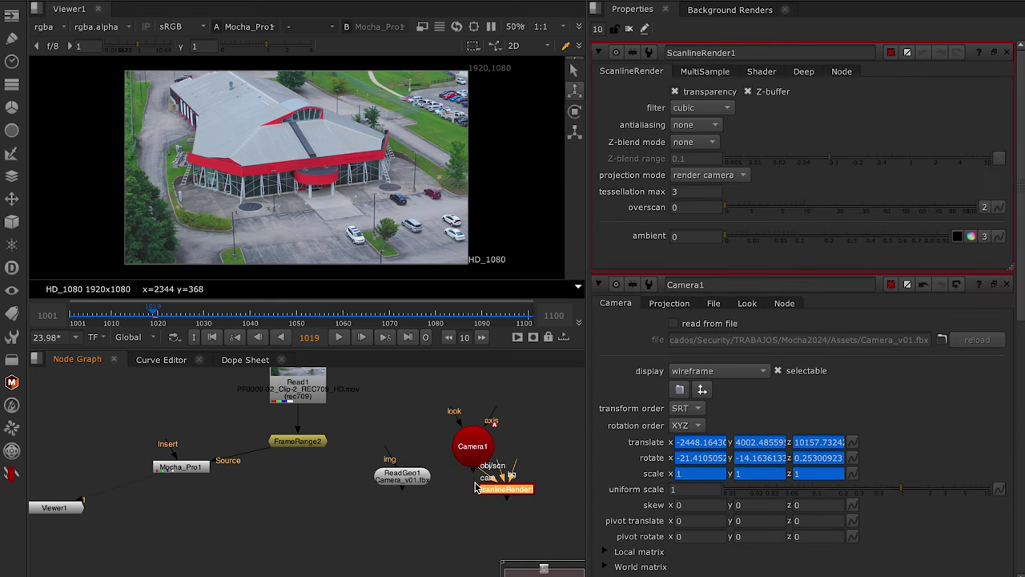
drag(502, 472, 403, 474)
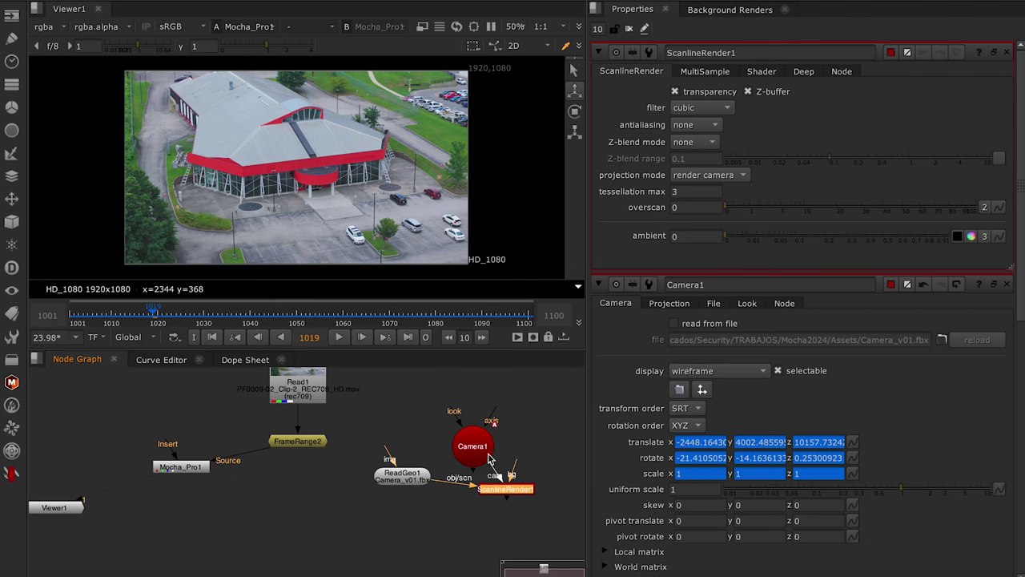
drag(489, 490, 445, 520)
key(1)
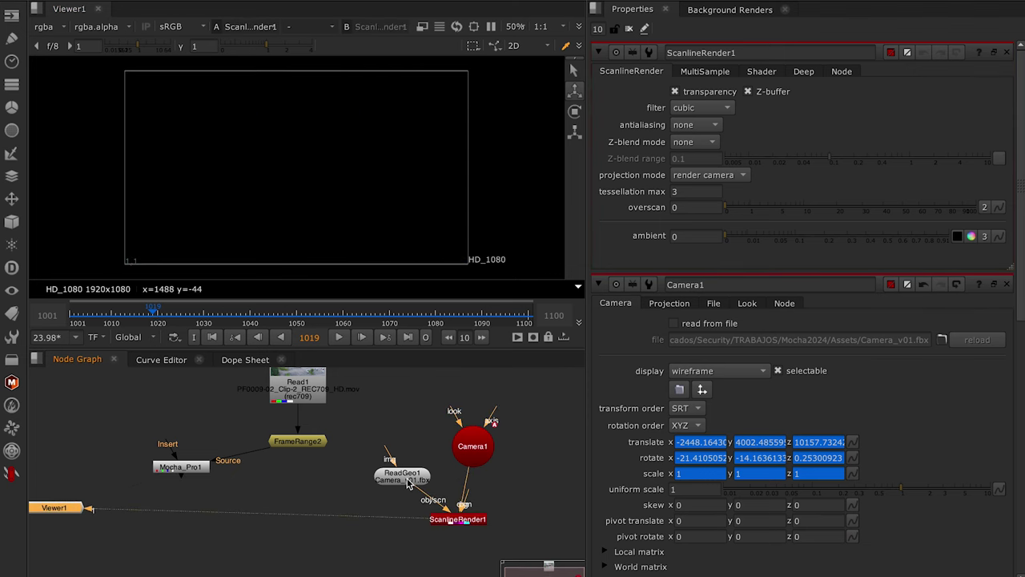
double_click(404, 476)
click(712, 211)
click(708, 225)
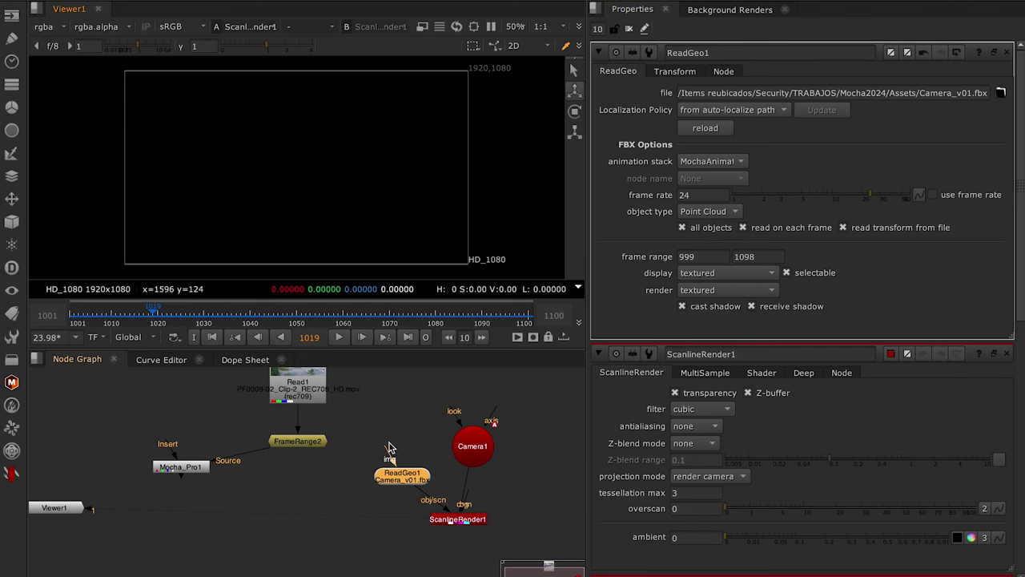
Step: Add a Constant node above ReadGeo1 and set its colour to pure green
key(Tab)
text(constant)
key(Return)
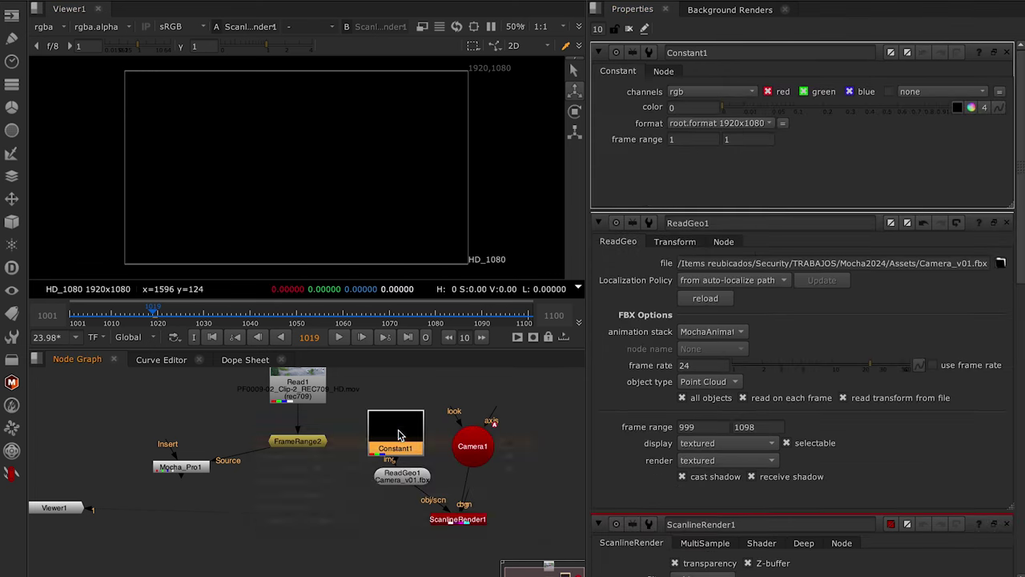
drag(398, 429, 404, 401)
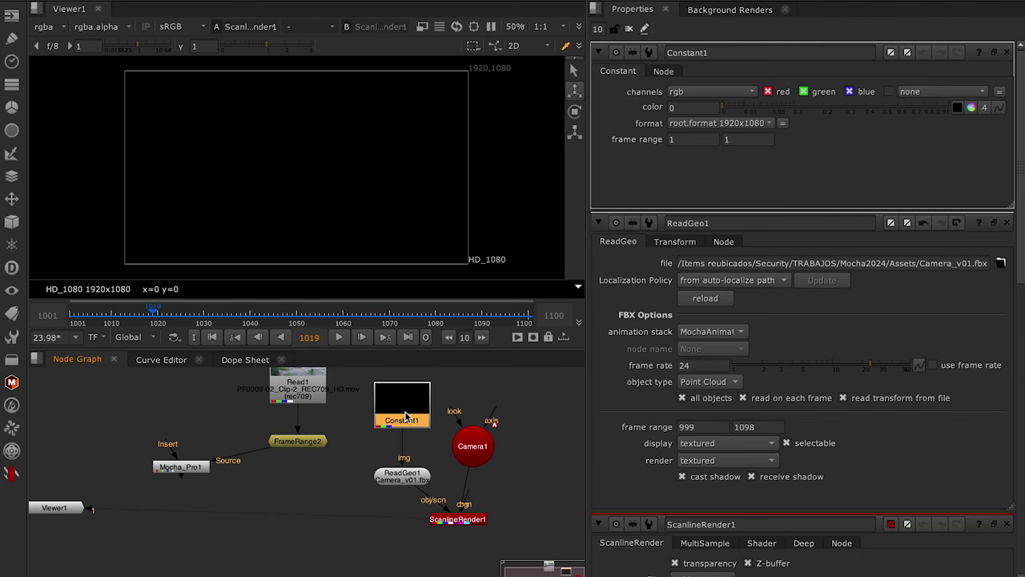
click(971, 107)
click(921, 140)
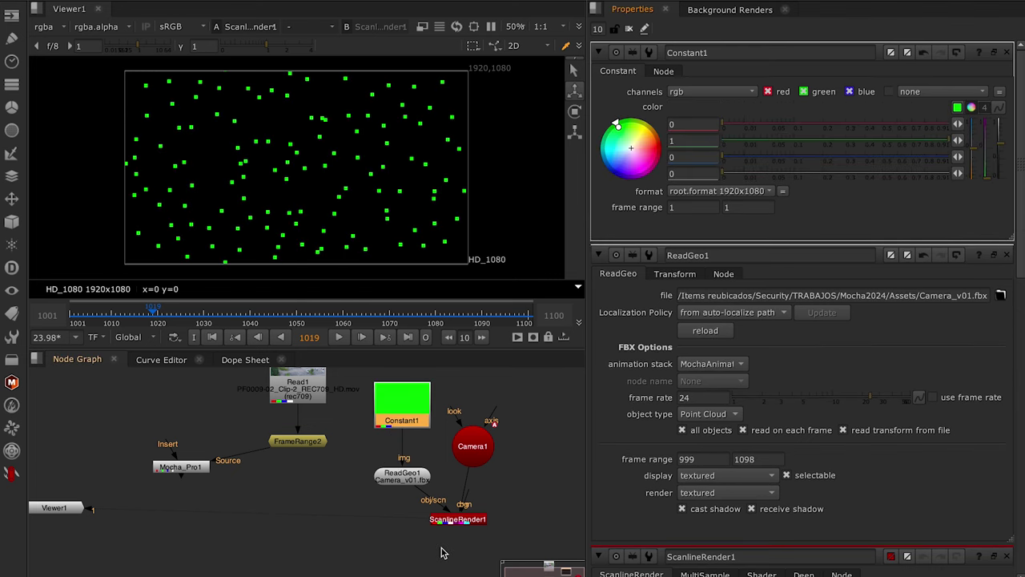
Step: Try ReadGeo1's object type as Mesh, then set it back to Point Cloud
double_click(399, 483)
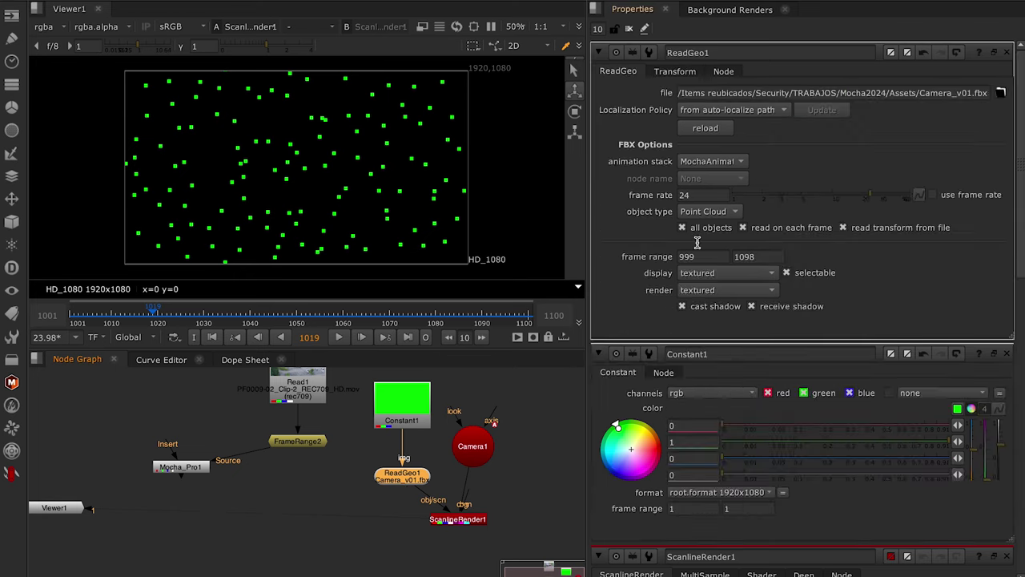
click(719, 211)
click(718, 195)
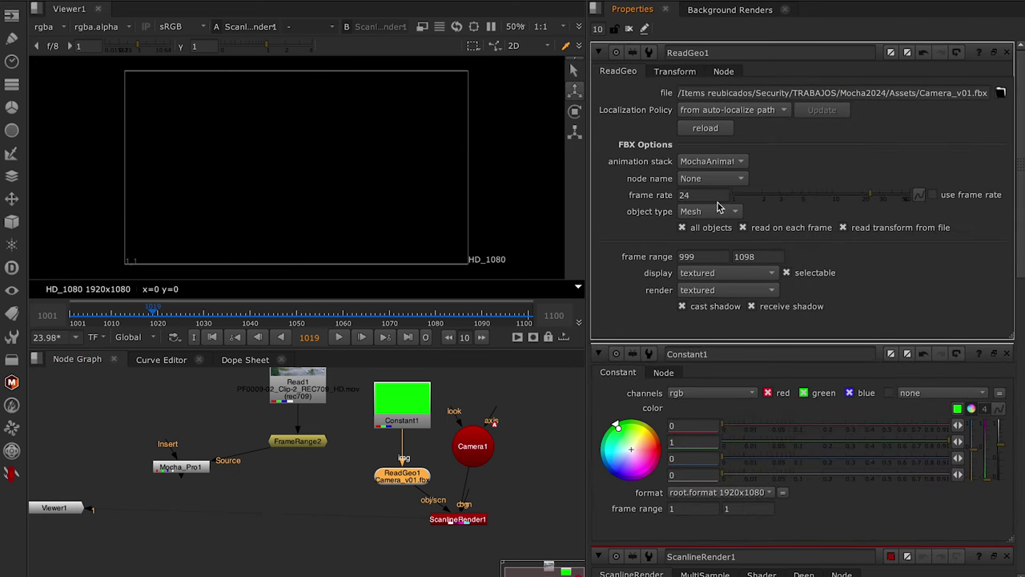
click(718, 212)
click(718, 227)
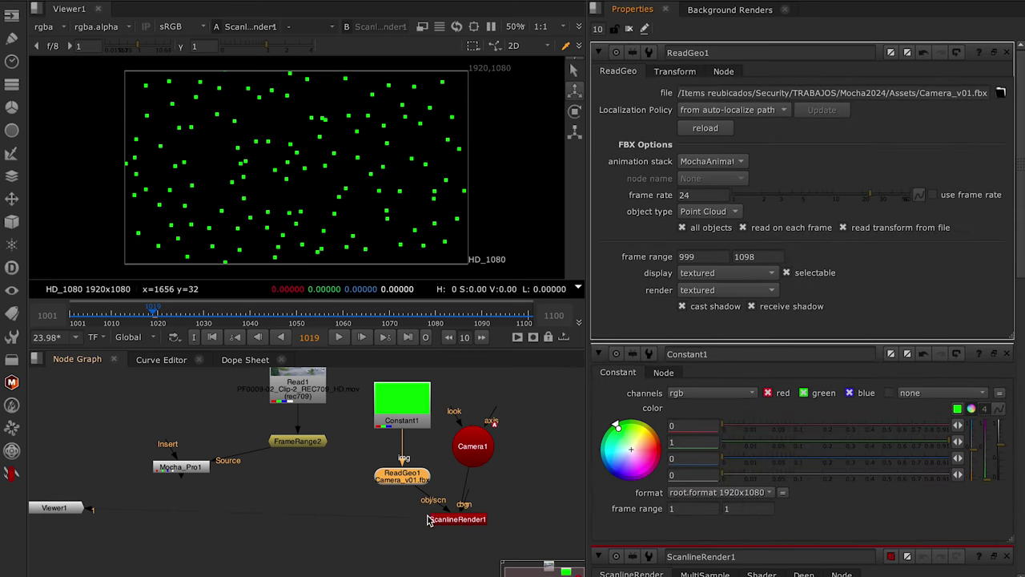
Step: View ScanlineRender1 in the 3D viewer and orbit around the camera and green points
click(453, 520)
key(1)
key(Tab)
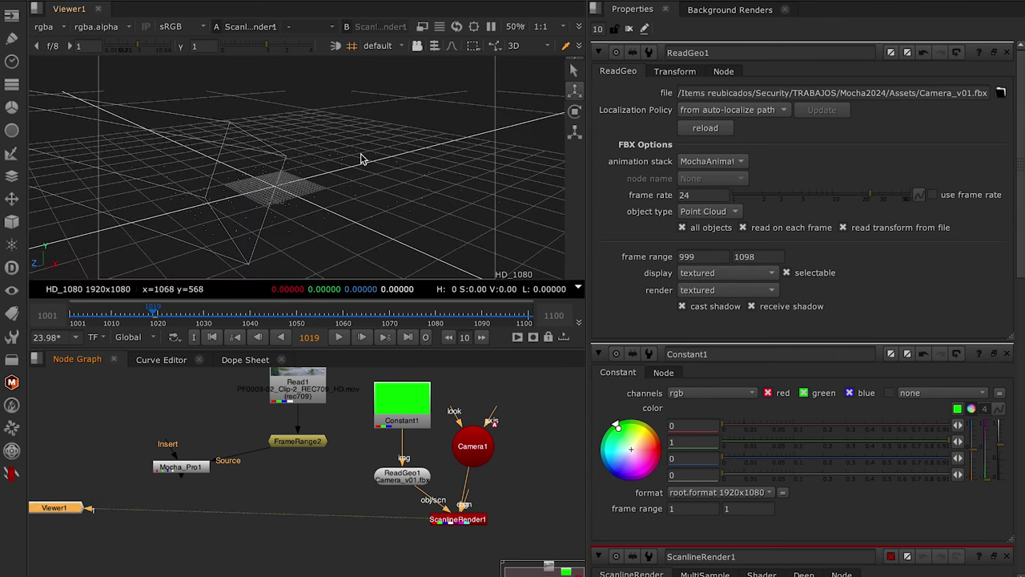
mouse_move(361, 187)
mouse_down()
mouse_move(213, 162)
mouse_move(261, 184)
mouse_move(534, 185)
mouse_up()
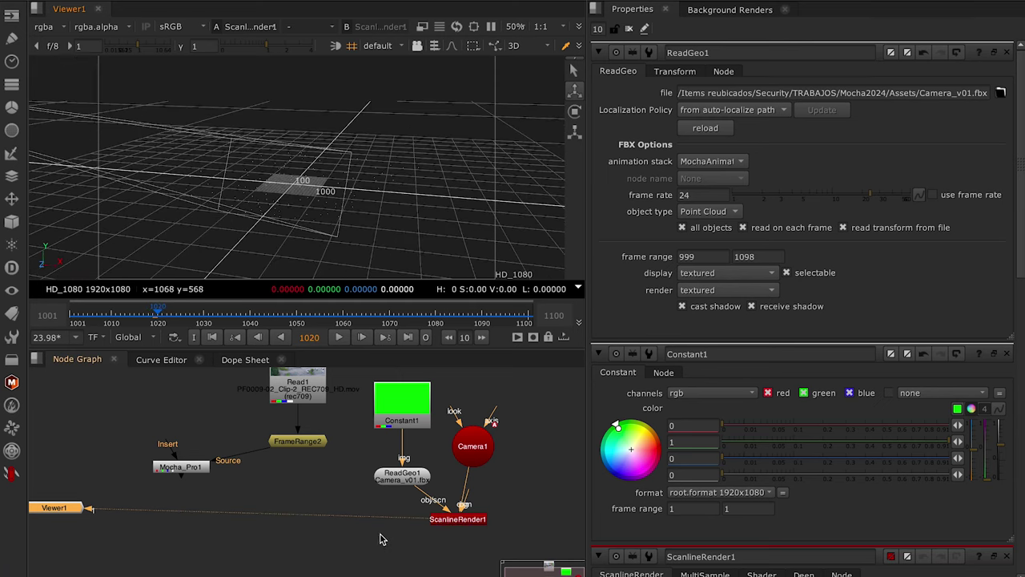
click(290, 537)
Step: Add Merge1 with B from FrameRange2 and A from ScanlineRender1, and view it
key(m)
drag(290, 520, 296, 455)
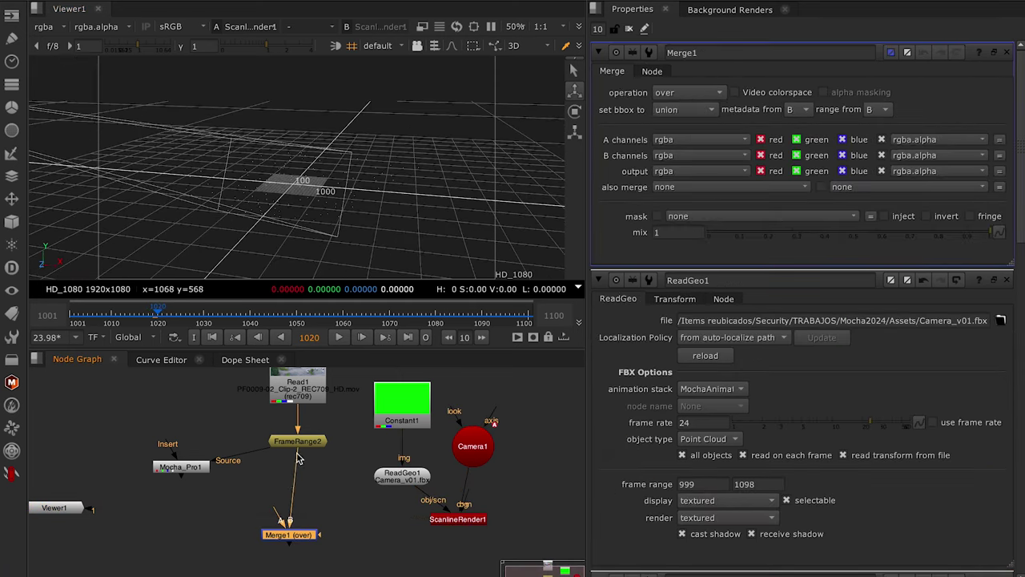
drag(273, 515, 457, 519)
drag(290, 534, 297, 539)
key(1)
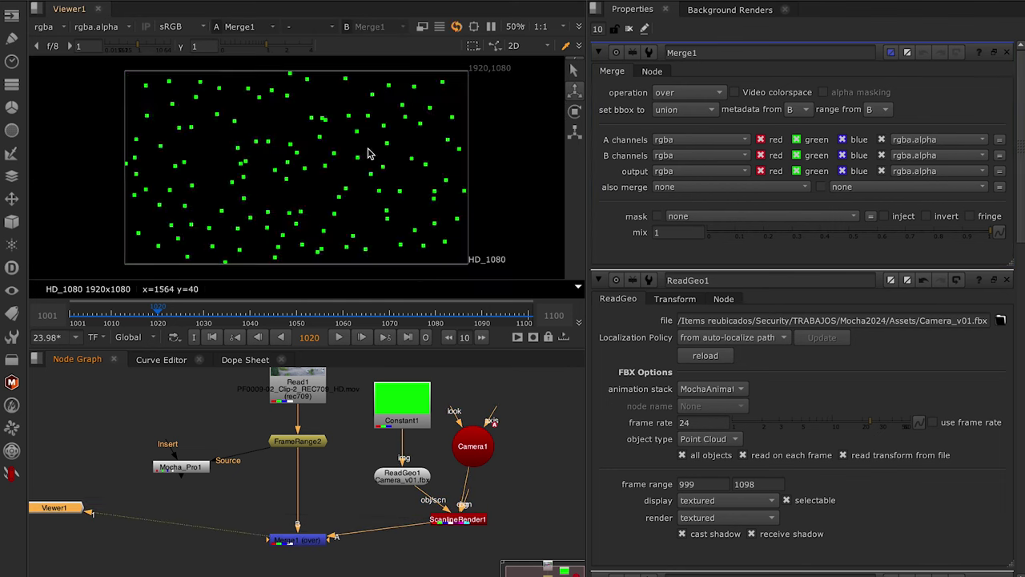
Step: Play the composite through the clip, then open ReadGeo1's properties in the 3D view
click(339, 336)
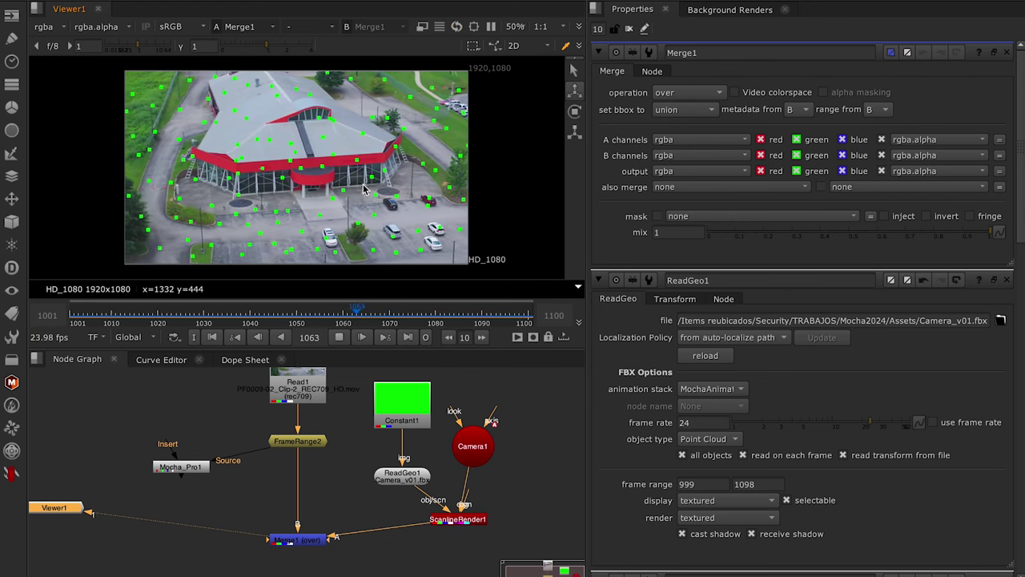
click(344, 337)
scroll(467, 484, down, 1)
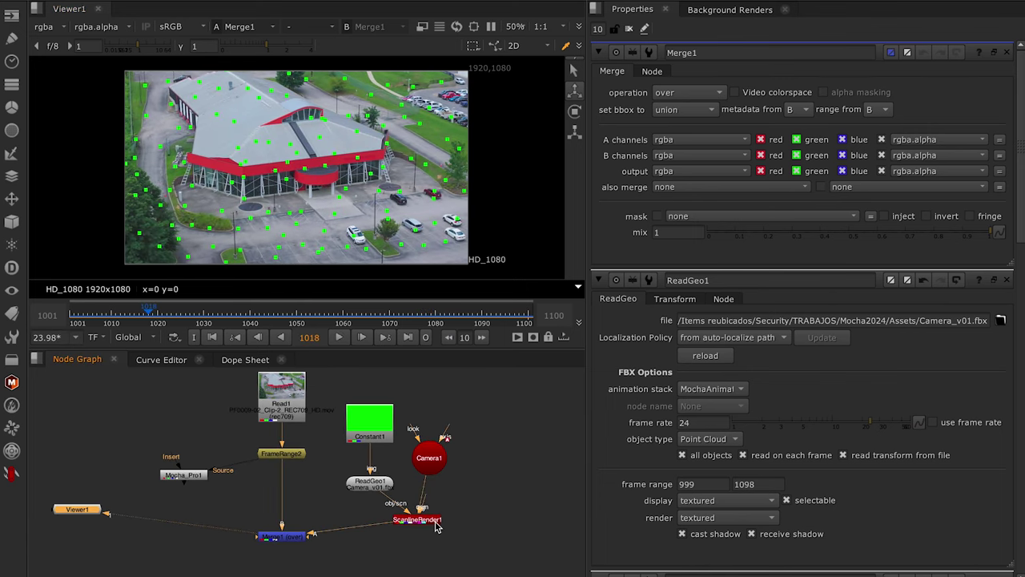
click(451, 519)
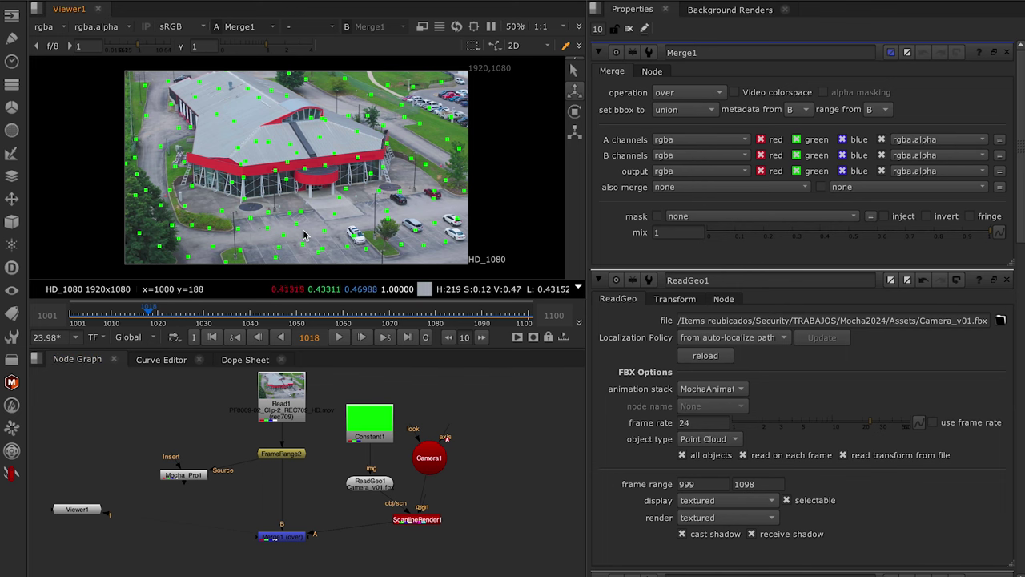
click(362, 486)
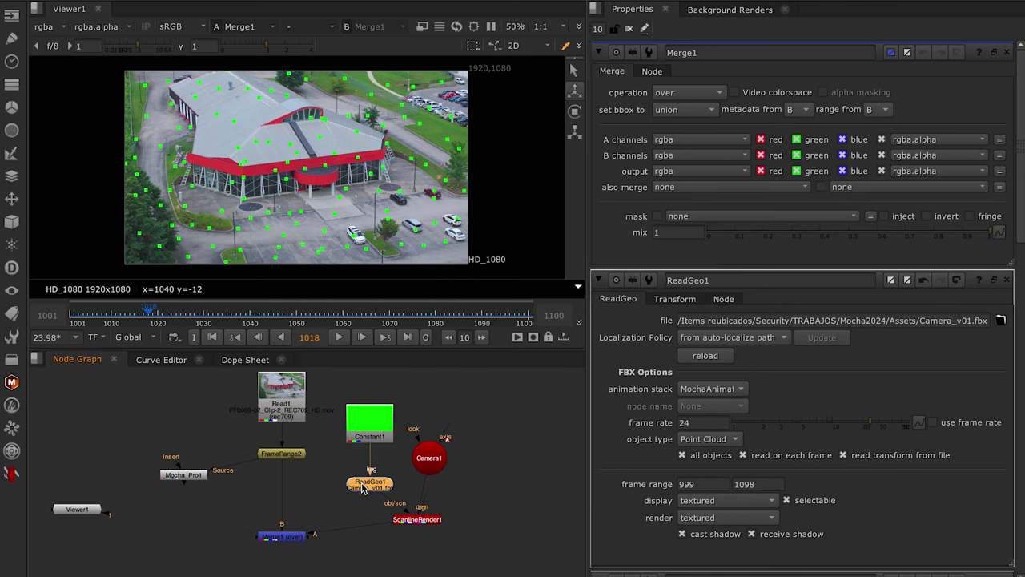
double_click(362, 486)
key(Tab)
Step: Add a Card node and a Scene node, placing Scene1 beside ReadGeo1 and Camera1 lower right
click(482, 475)
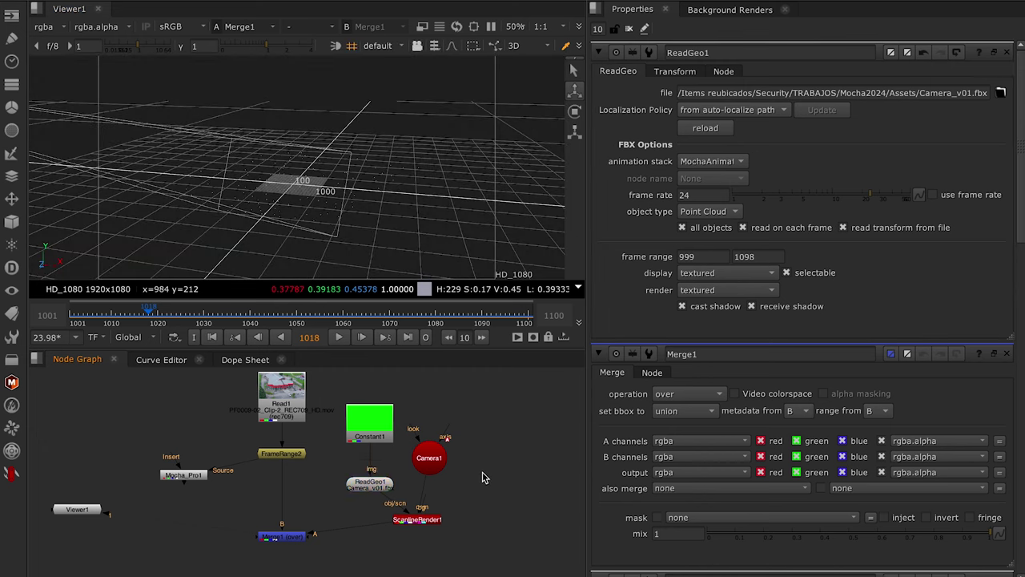
key(Tab)
text(card)
key(Return)
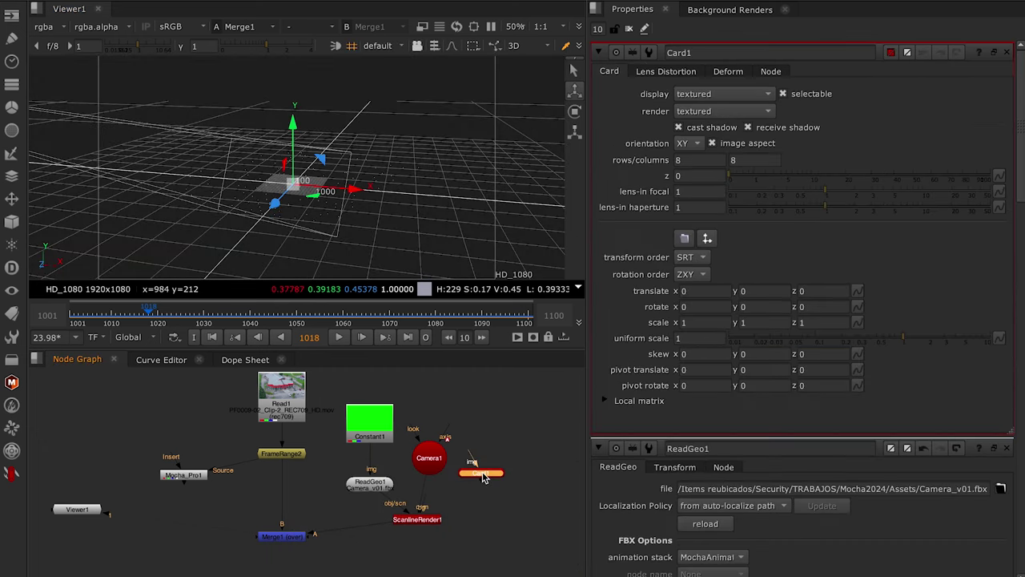
key(Tab)
text(sce)
click(326, 551)
drag(519, 496, 371, 519)
mouse_move(444, 485)
mouse_down()
mouse_move(480, 473)
mouse_move(505, 531)
mouse_up()
click(462, 418)
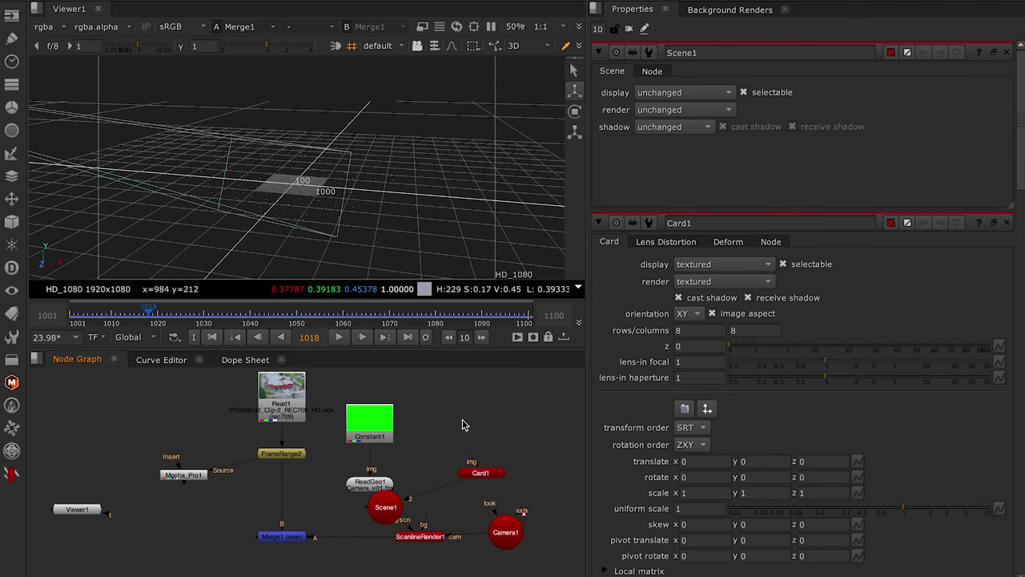
Step: Add a CheckerBoard node, then select ReadGeo1 and tumble the 3D view toward the grid
key(Tab)
text(ch)
key(Return)
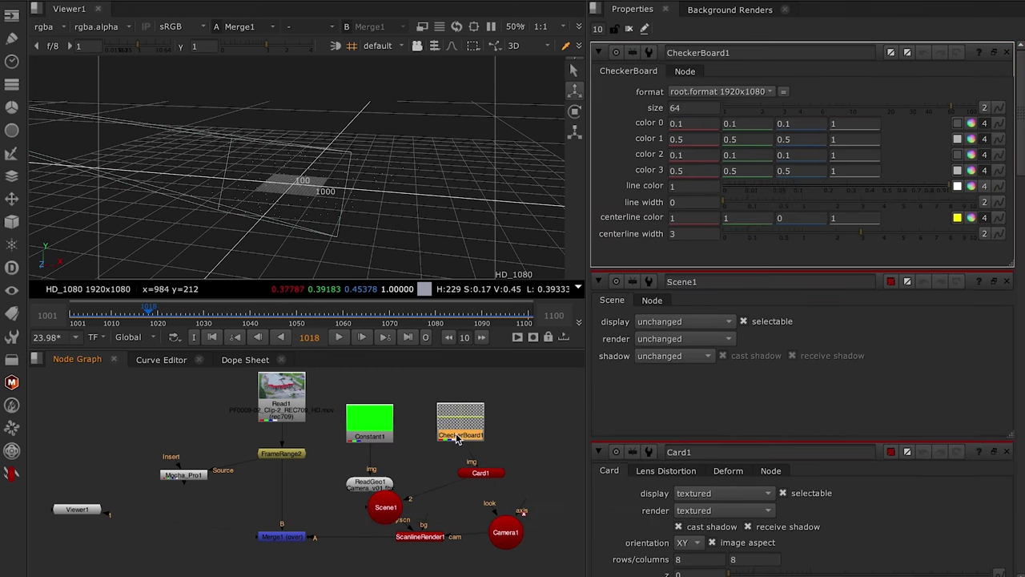
click(373, 462)
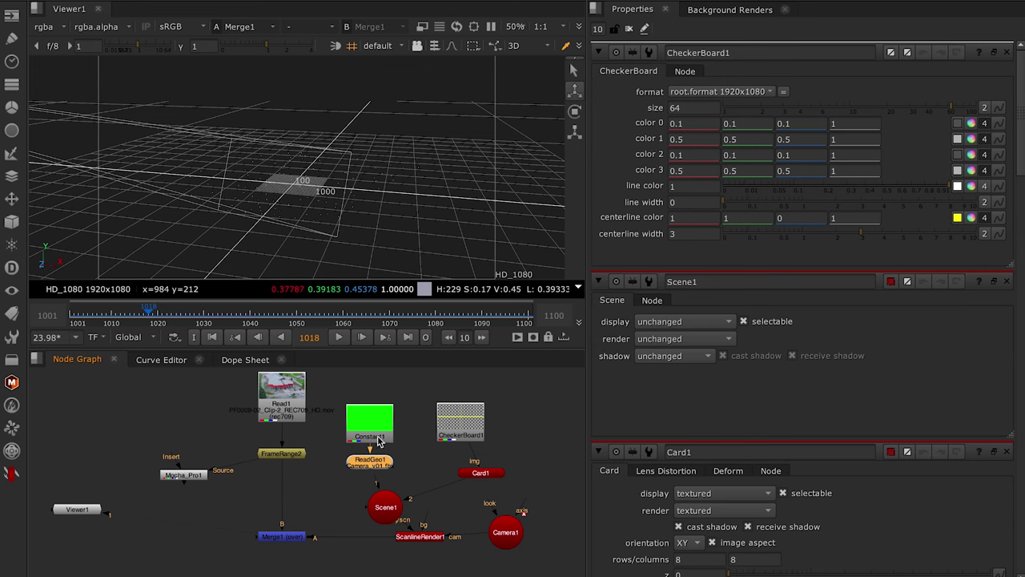
scroll(282, 202, up, 3)
drag(282, 202, 390, 212)
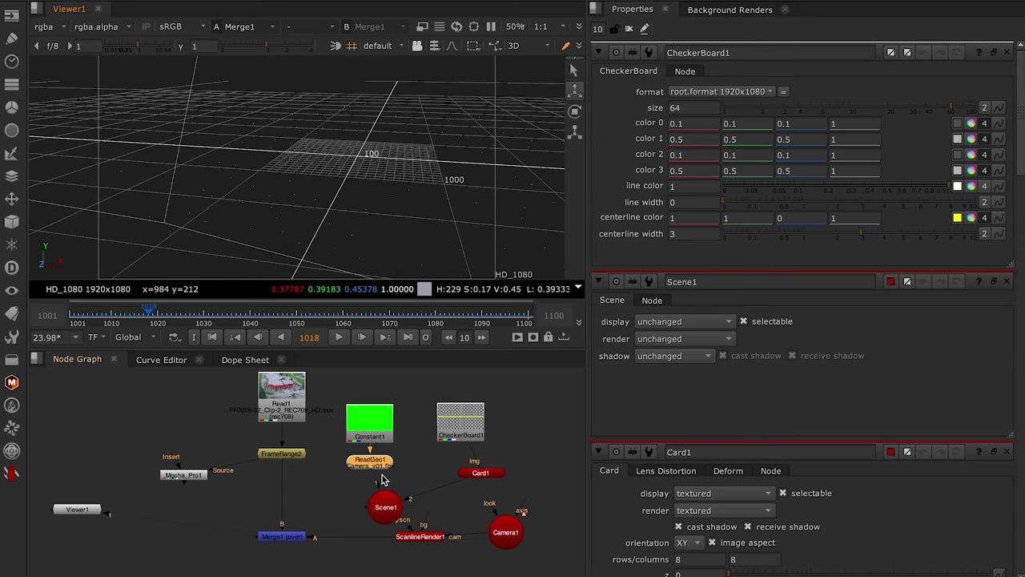
scroll(362, 210, down, 2)
mouse_move(216, 228)
mouse_down()
mouse_move(412, 142)
mouse_move(347, 186)
mouse_move(387, 182)
mouse_up()
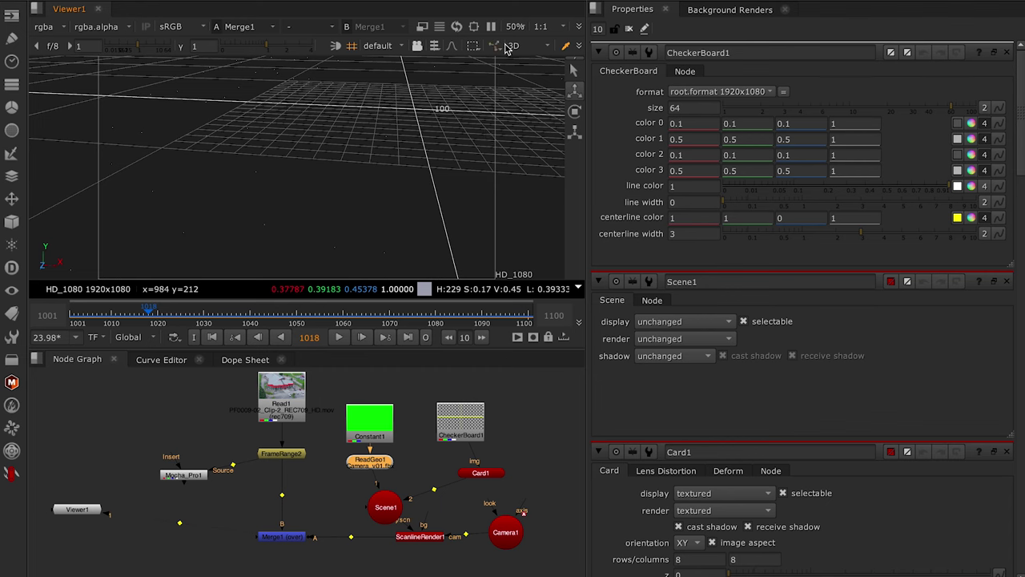
Step: Box-select point-cloud vertices in vertex selection mode, then close all settings panels
click(434, 49)
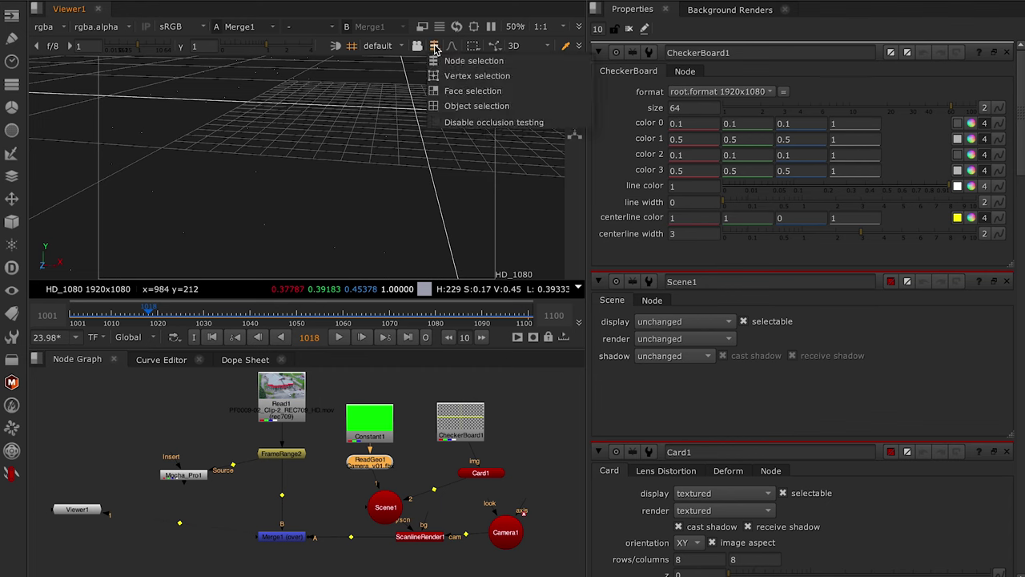
click(480, 73)
drag(415, 118, 357, 146)
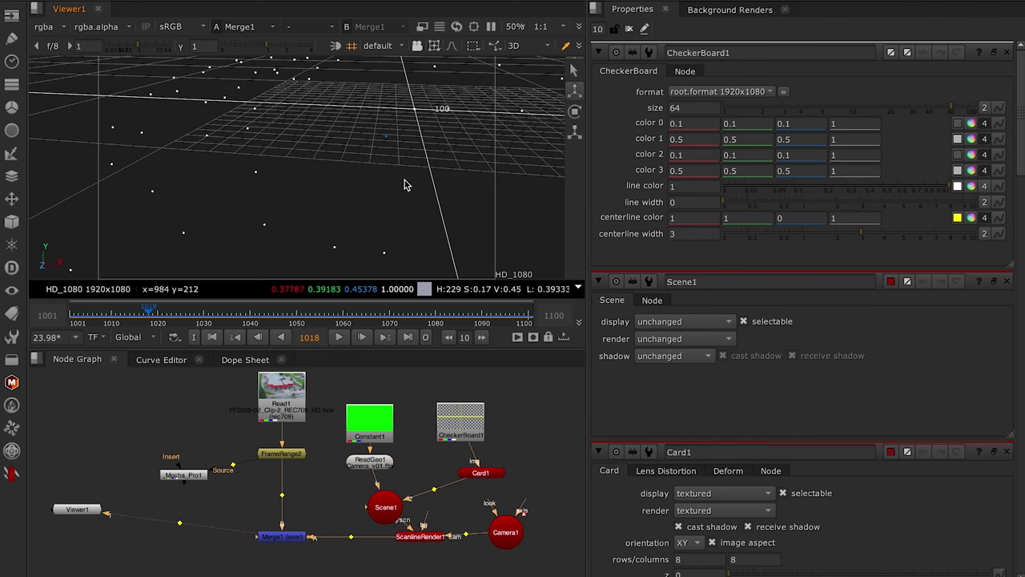
drag(407, 180, 450, 201)
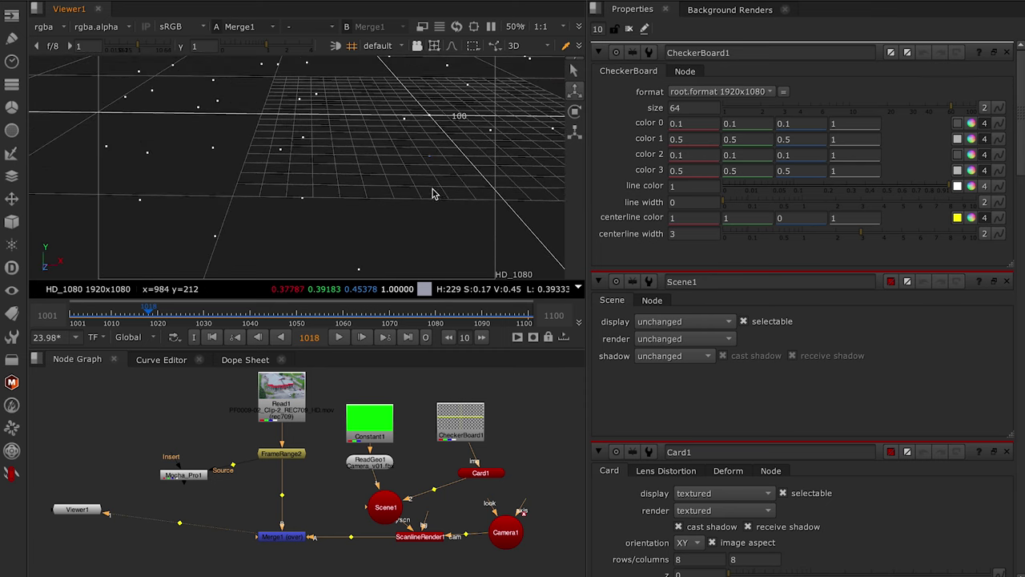
key(Tab)
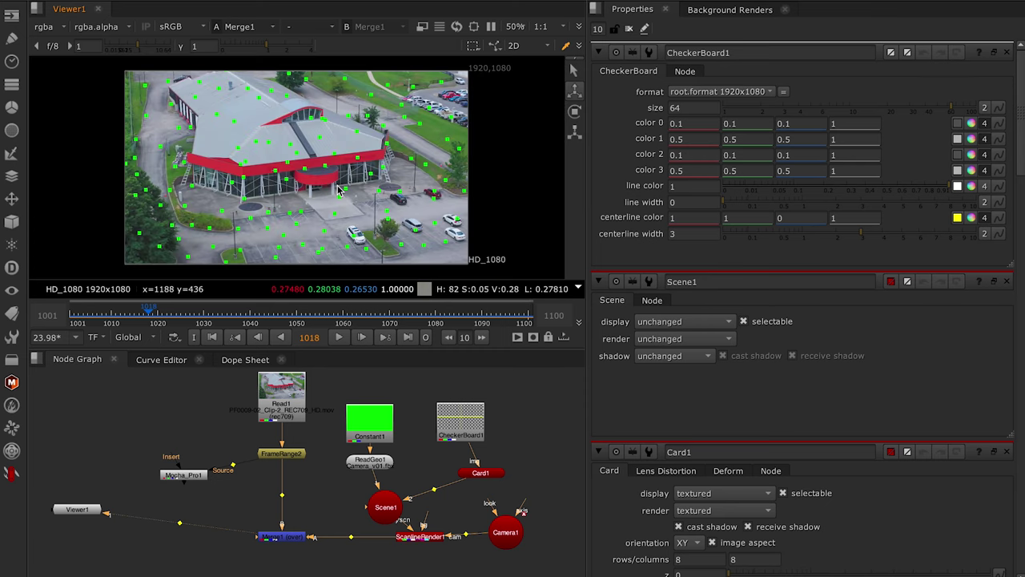
key(Tab)
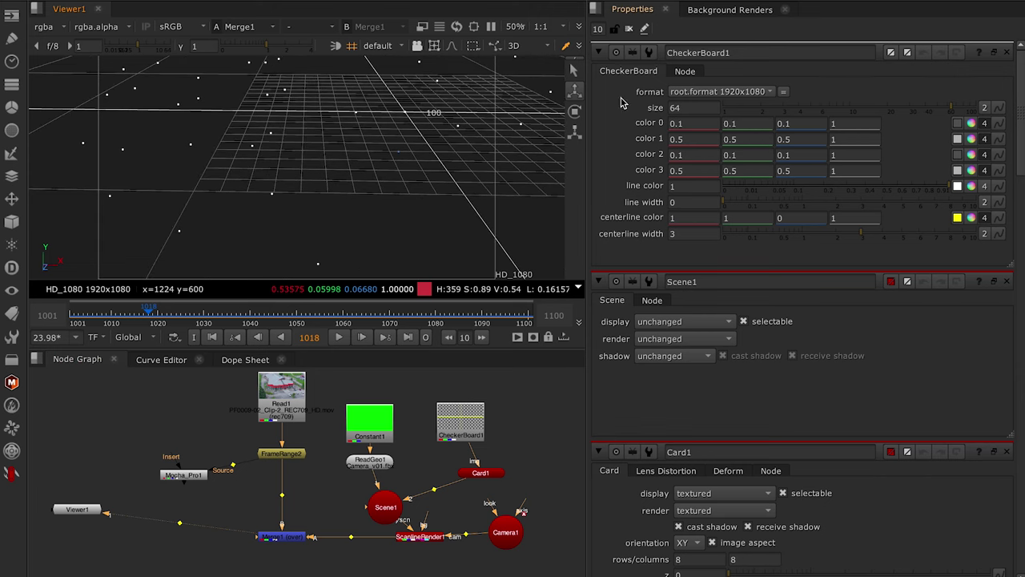
click(629, 30)
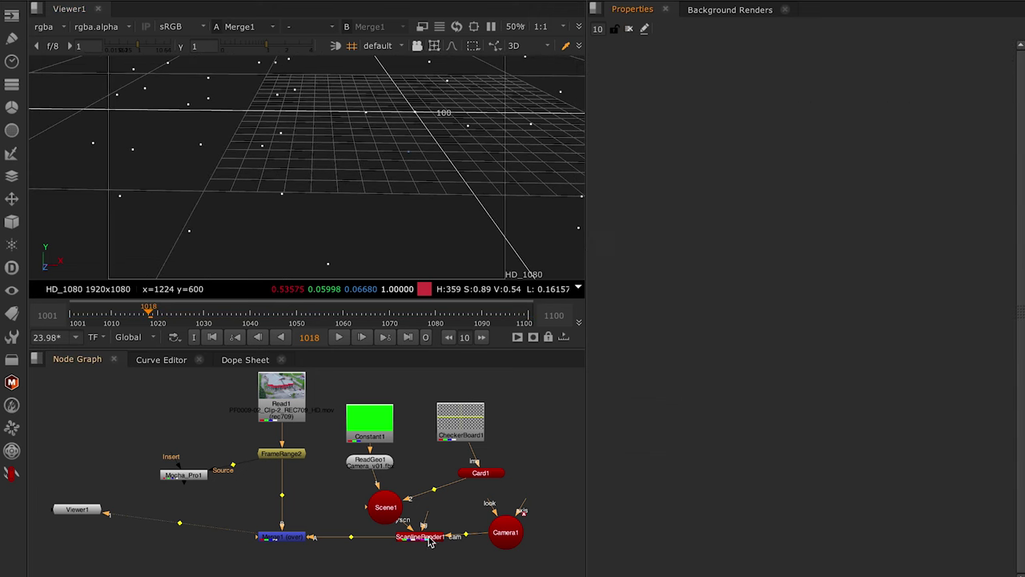
Step: Snap Card1 to the selection position, with uniform scale 1000 and X rotation 90
double_click(493, 478)
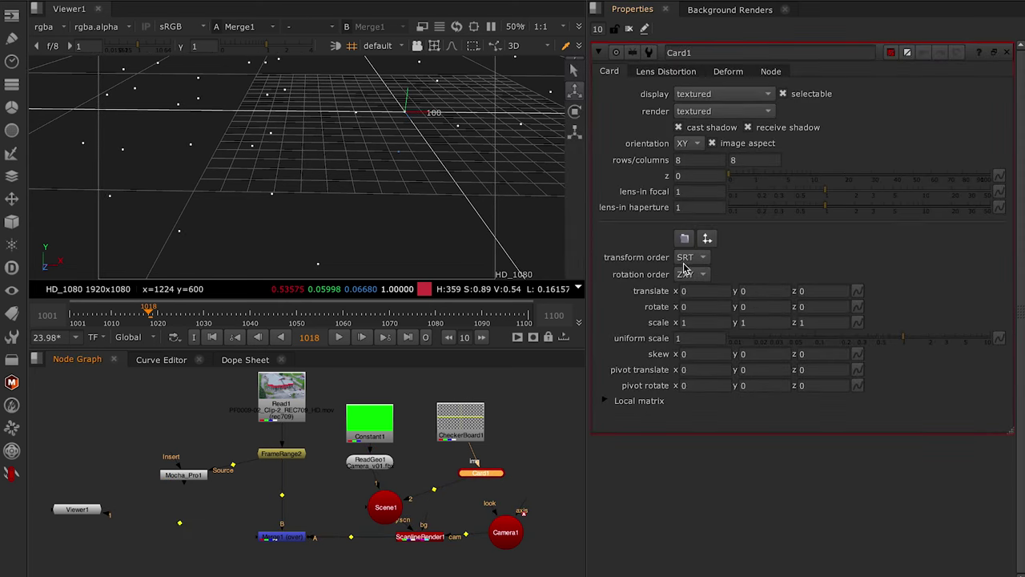
click(707, 242)
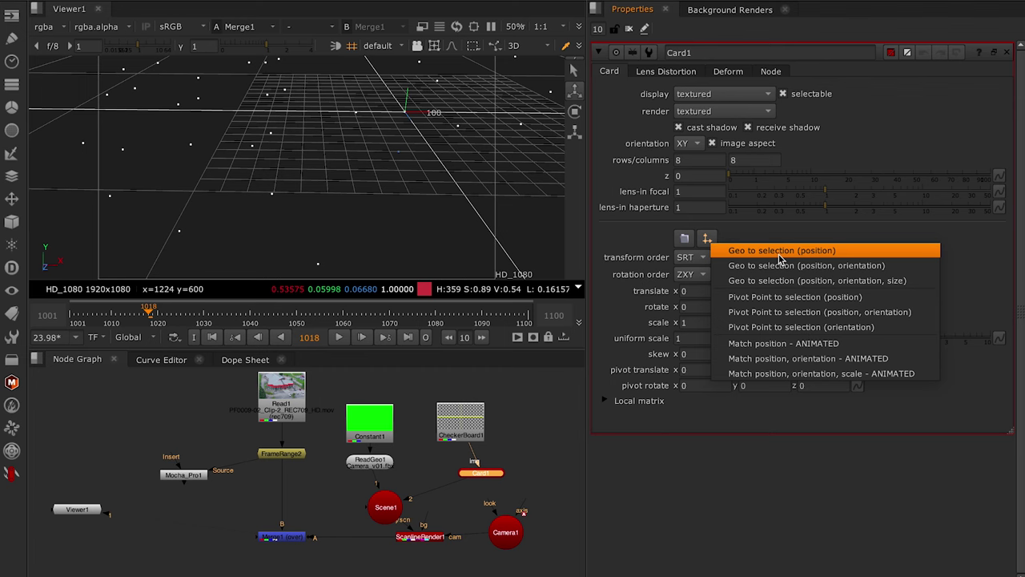
click(779, 251)
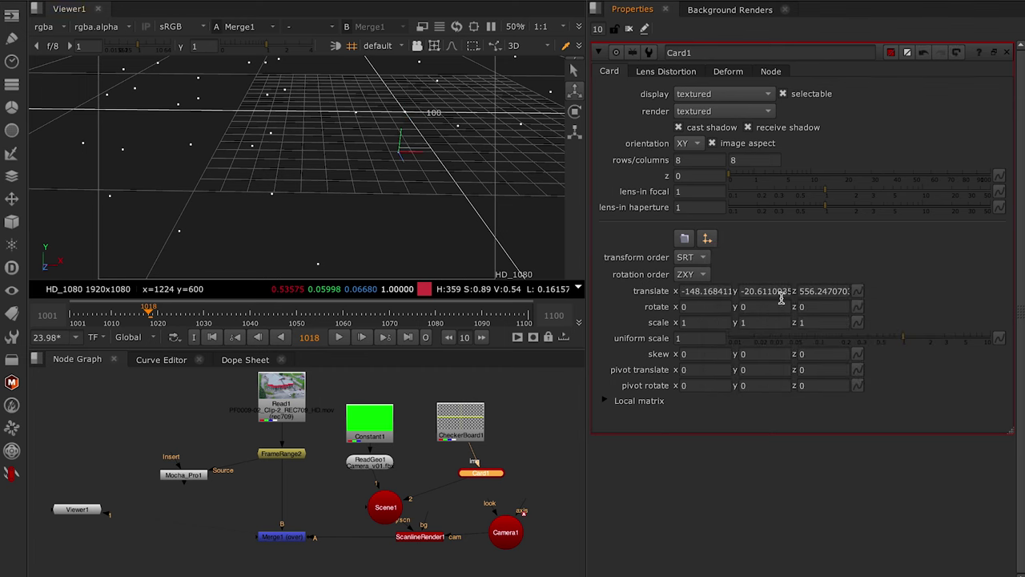
click(718, 341)
text(000)
click(735, 494)
click(707, 309)
text(90)
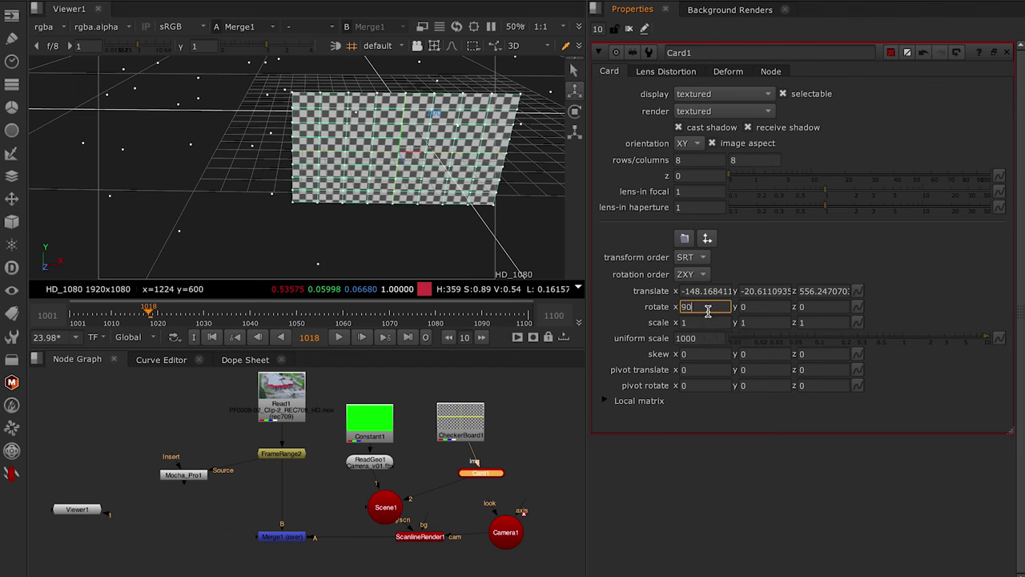
key(Return)
Step: View Merge1, then select a cluster of tracked ground points in the 3D scene
click(265, 535)
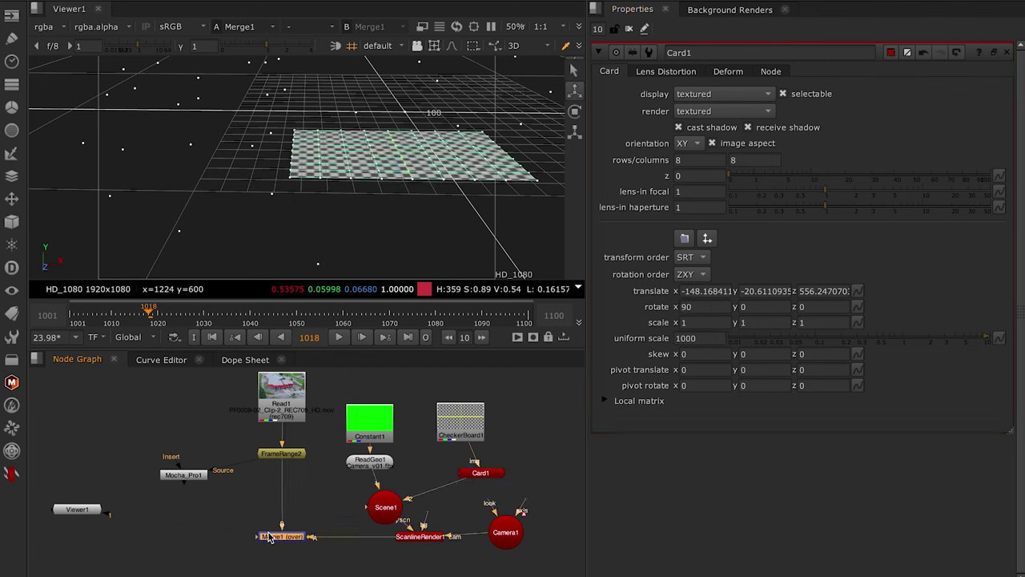
key(1)
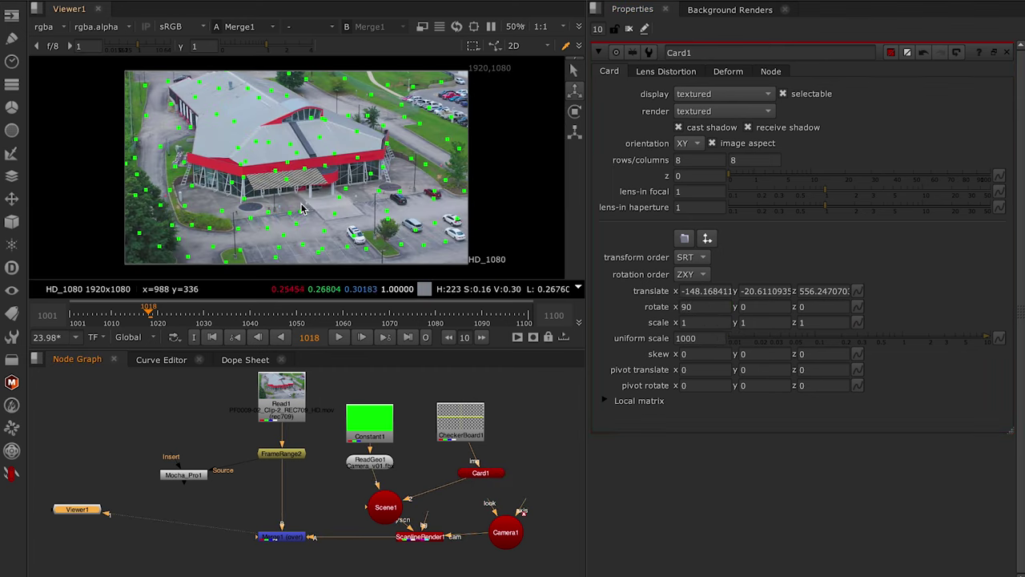
key(Tab)
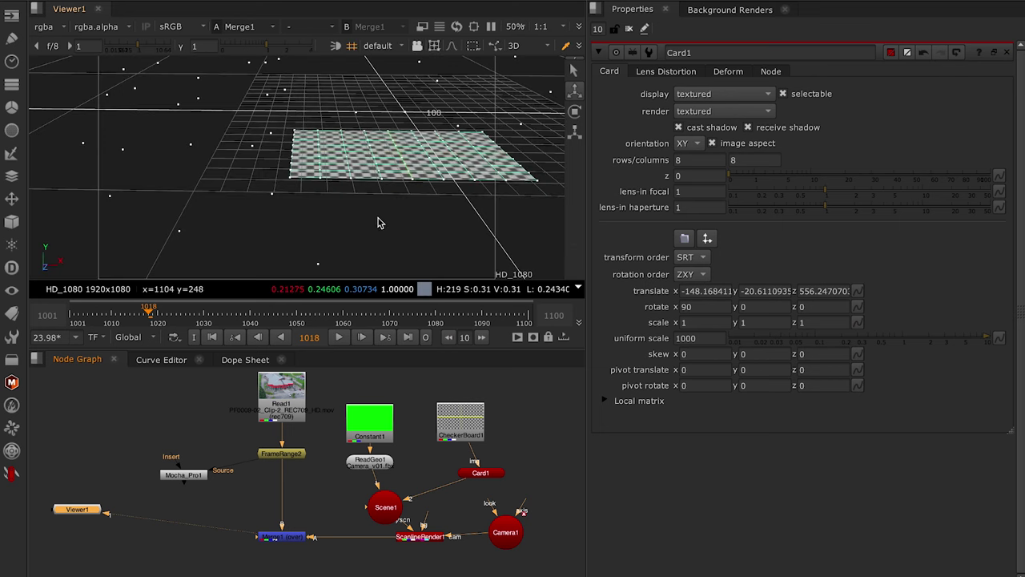
scroll(401, 206, down, 2)
scroll(390, 184, down, 2)
scroll(348, 196, up, 4)
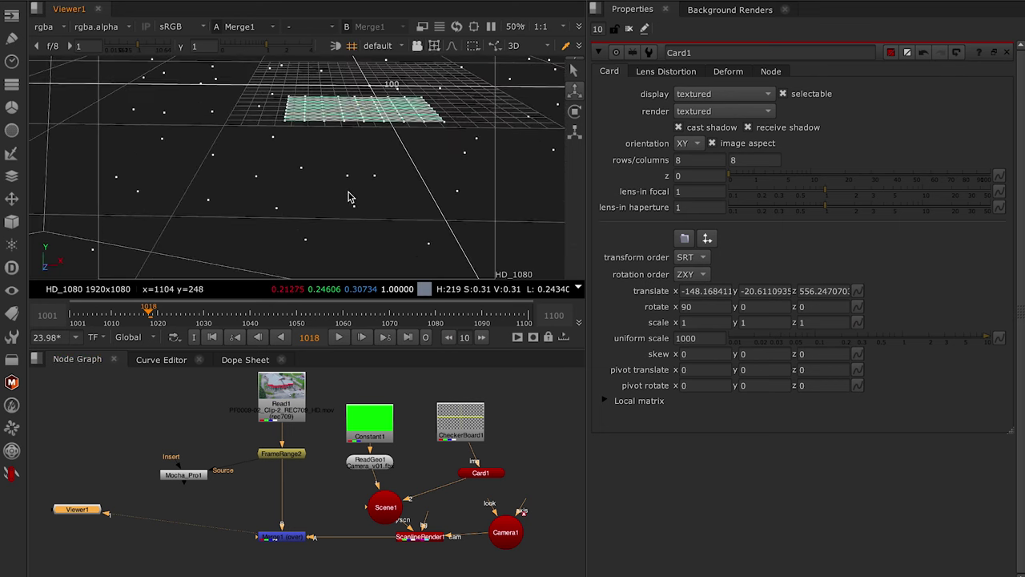
scroll(358, 196, down, 1)
drag(360, 189, 316, 229)
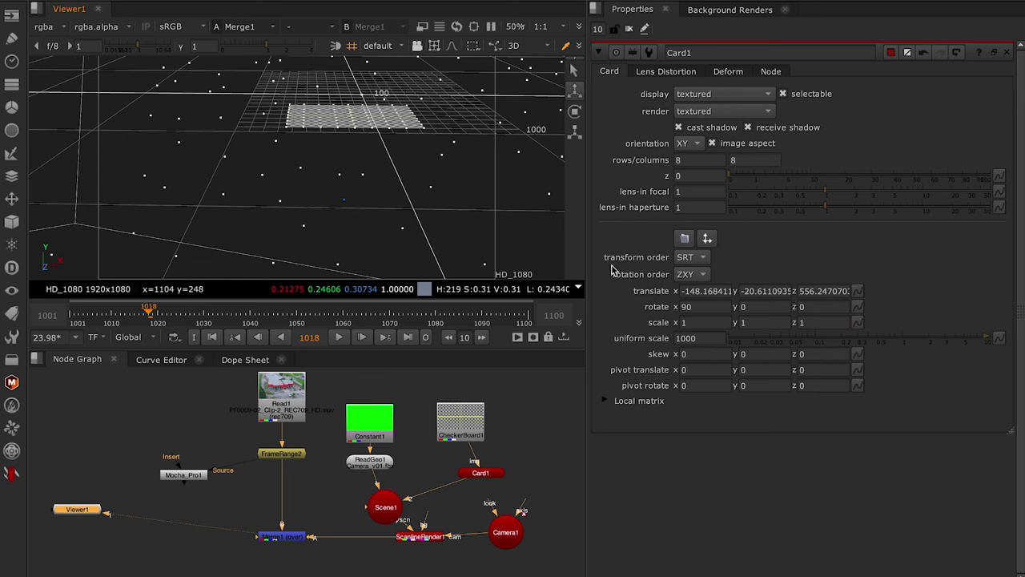
Step: Re-snap the card onto the selected ground points and play the footage to check it
click(707, 245)
click(723, 251)
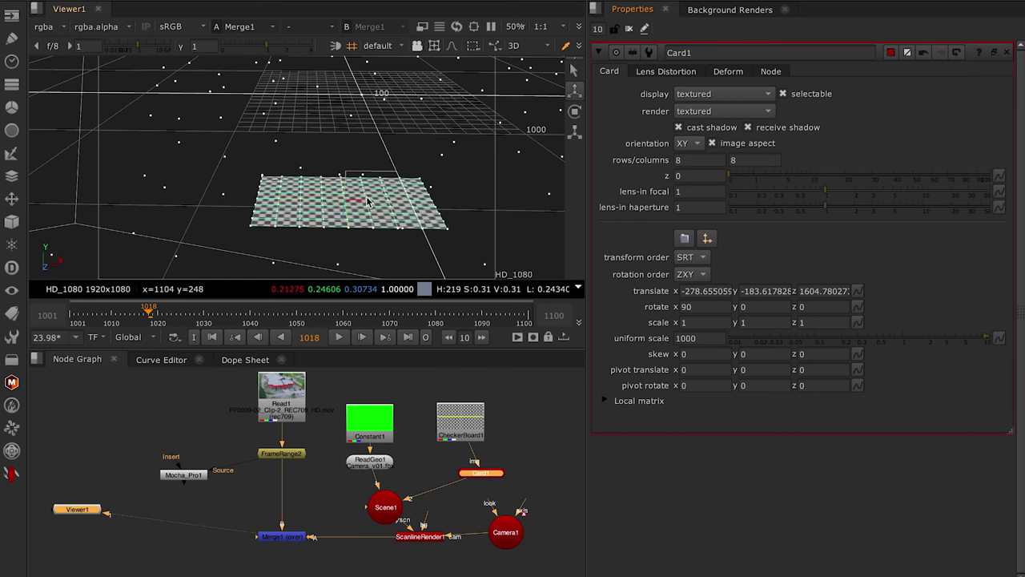
key(Tab)
click(339, 336)
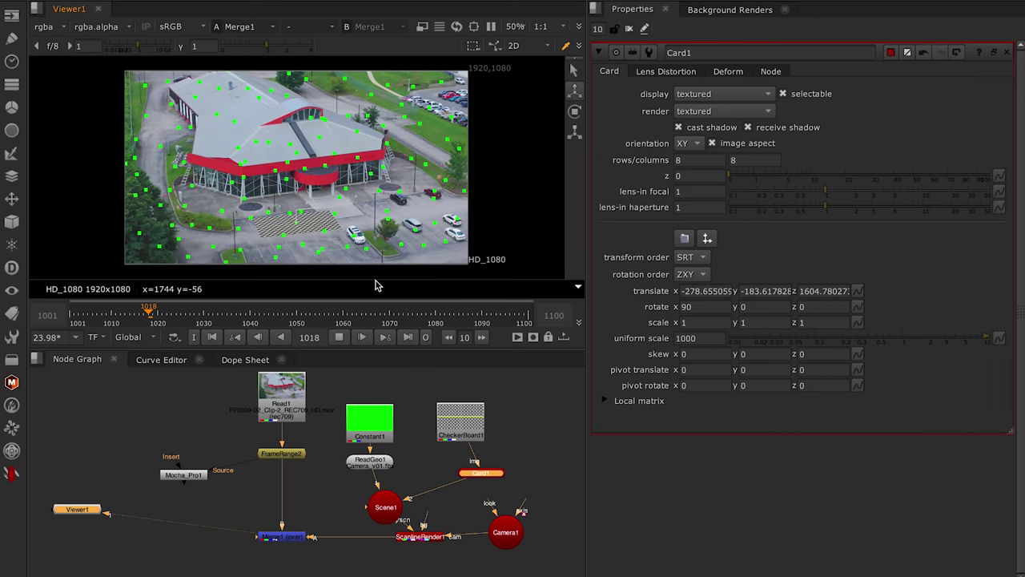
Step: Close Card1's panel, stop at frame 1050, and launch the Mocha UI from Mocha_Pro1
click(629, 28)
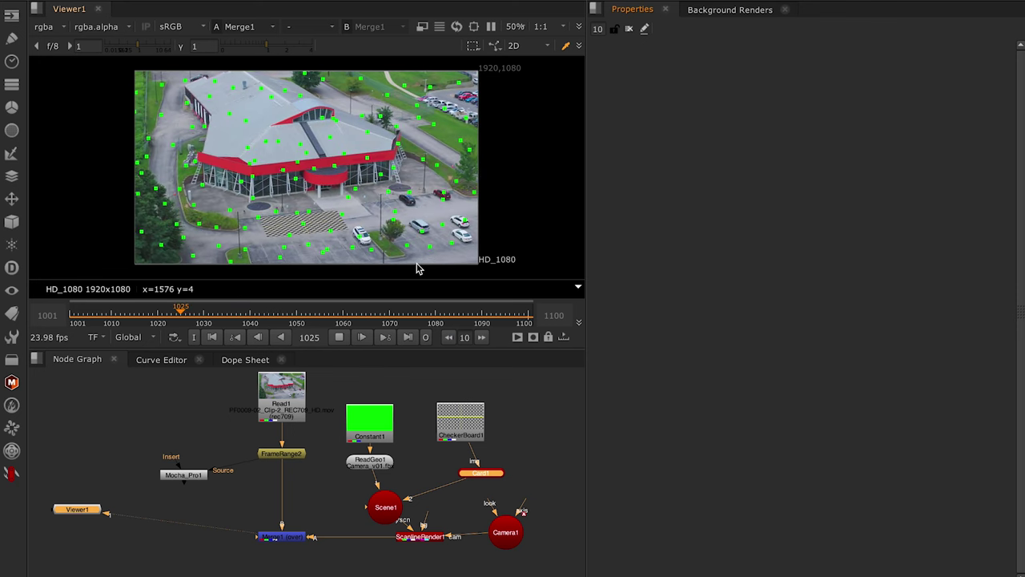
click(339, 337)
double_click(192, 484)
click(726, 94)
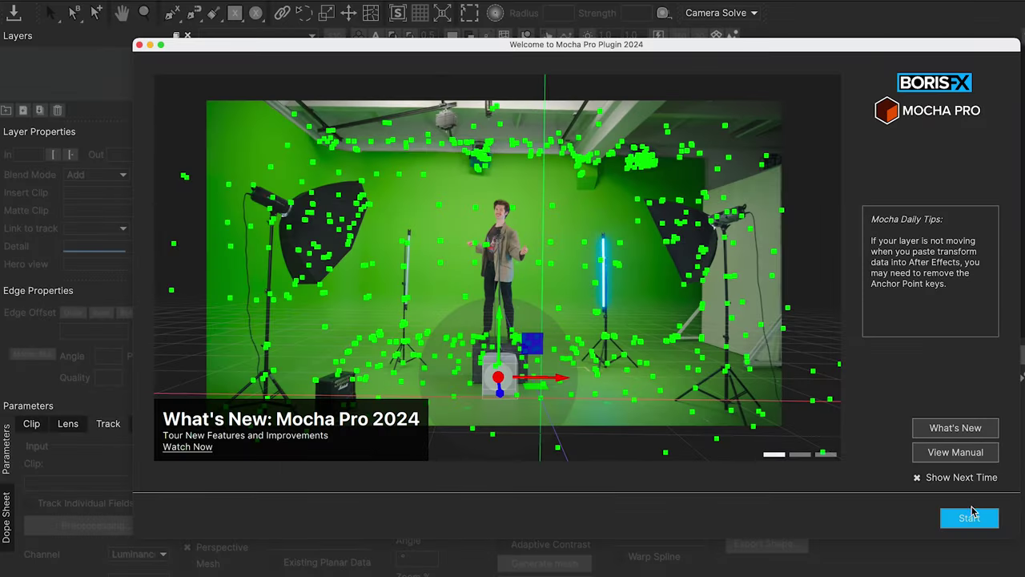
Step: Review the Ground layer's camera solve, then hide the layer and return to tracking parameters
click(972, 519)
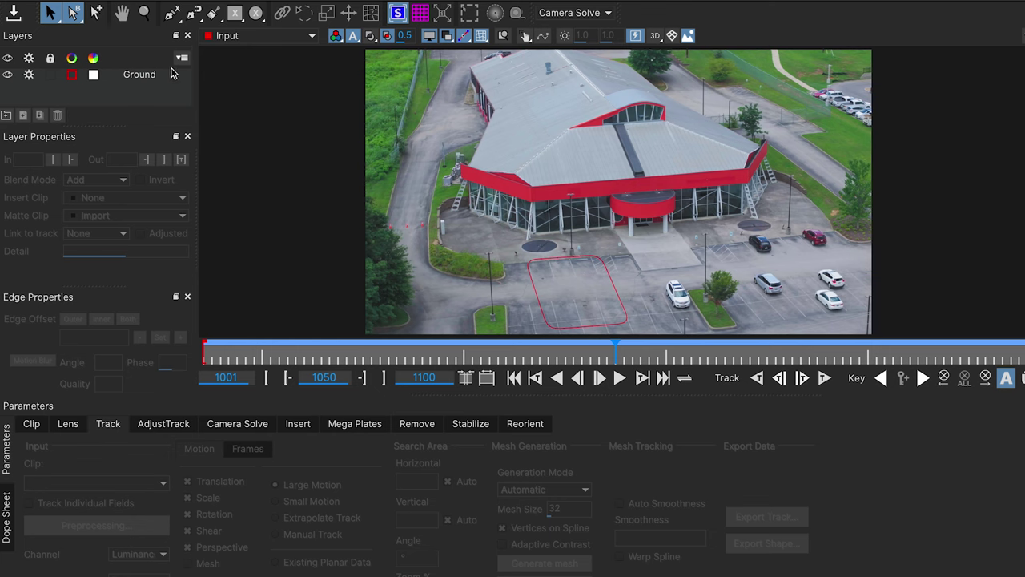
click(171, 73)
click(253, 422)
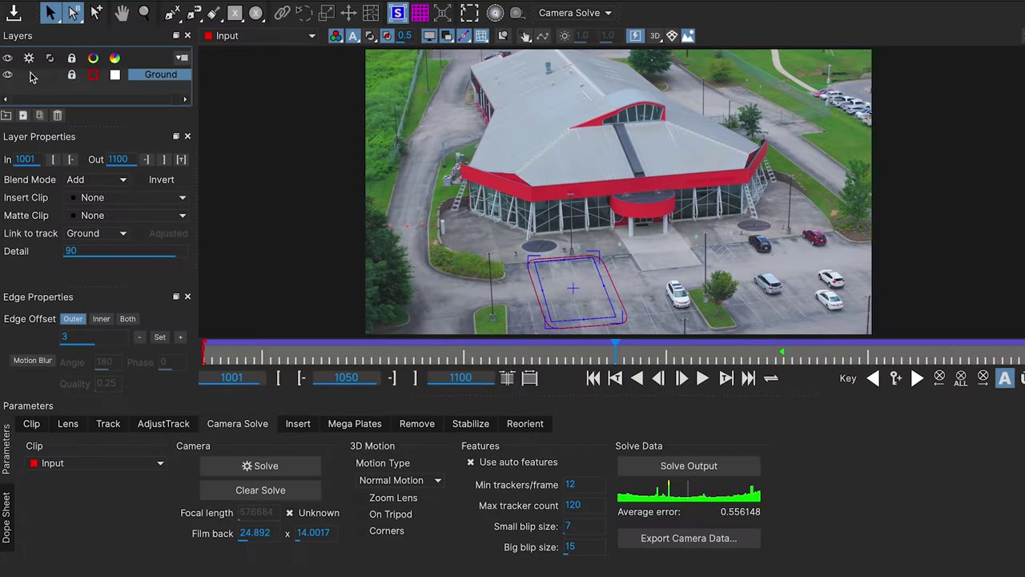
click(8, 76)
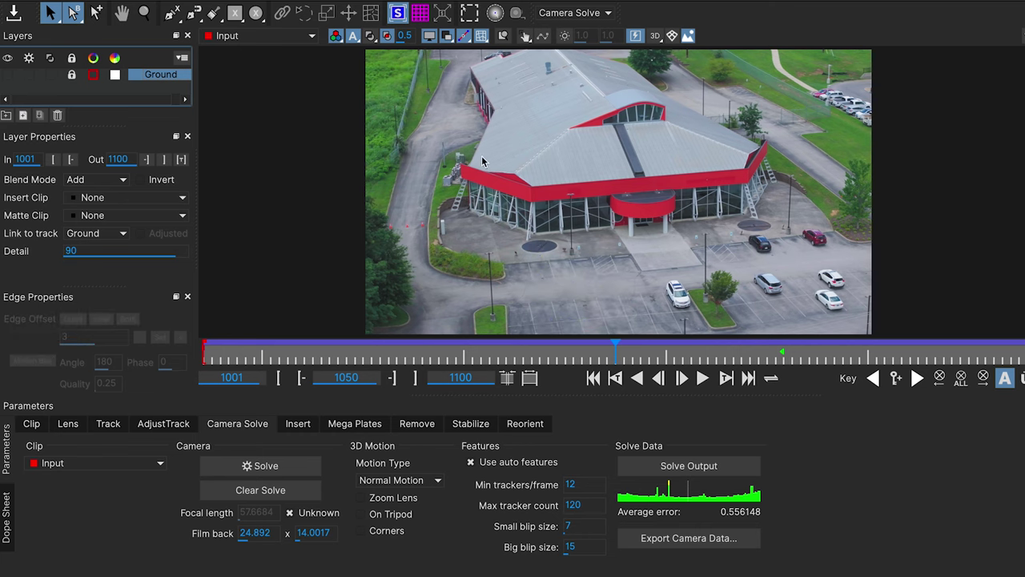
click(108, 422)
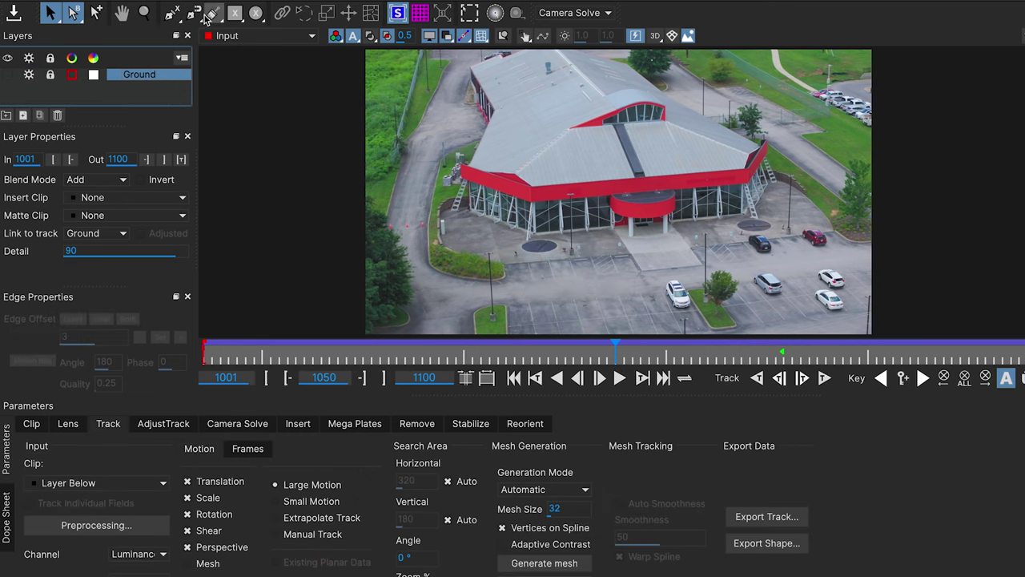
Step: Draw a closed X-spline outline around the front roof plane's corners
click(172, 12)
click(569, 122)
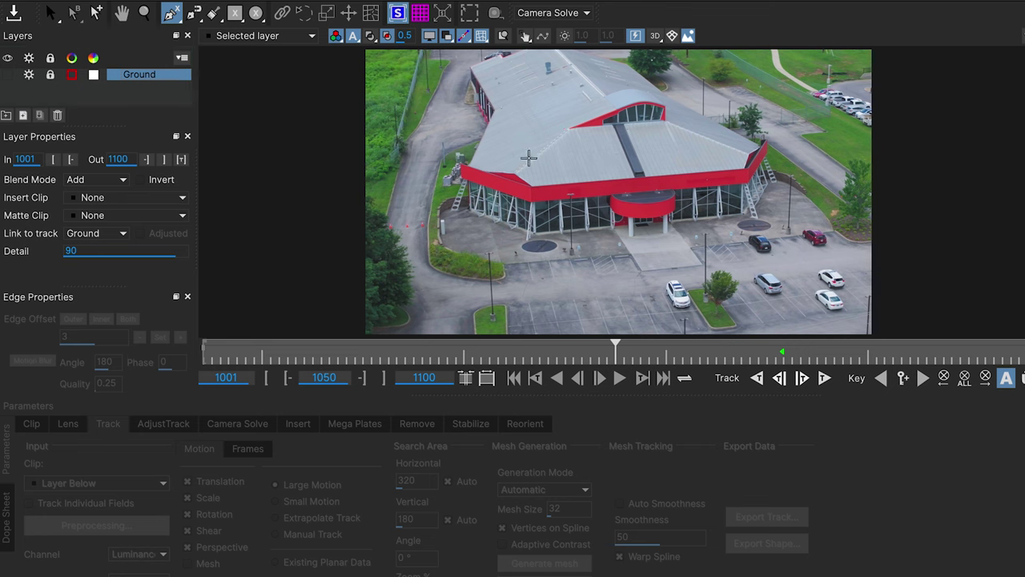
click(510, 172)
drag(752, 150, 774, 139)
drag(662, 116, 664, 88)
right_click(661, 186)
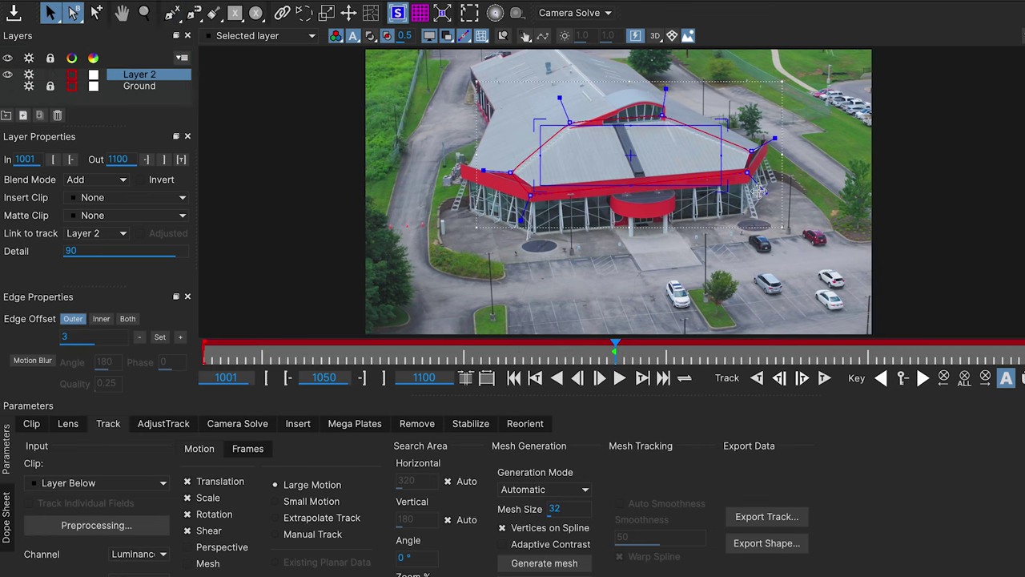
Step: Hide the planar surface, enable Perspective, and generate a Uniform mesh over the roof
click(397, 16)
click(230, 547)
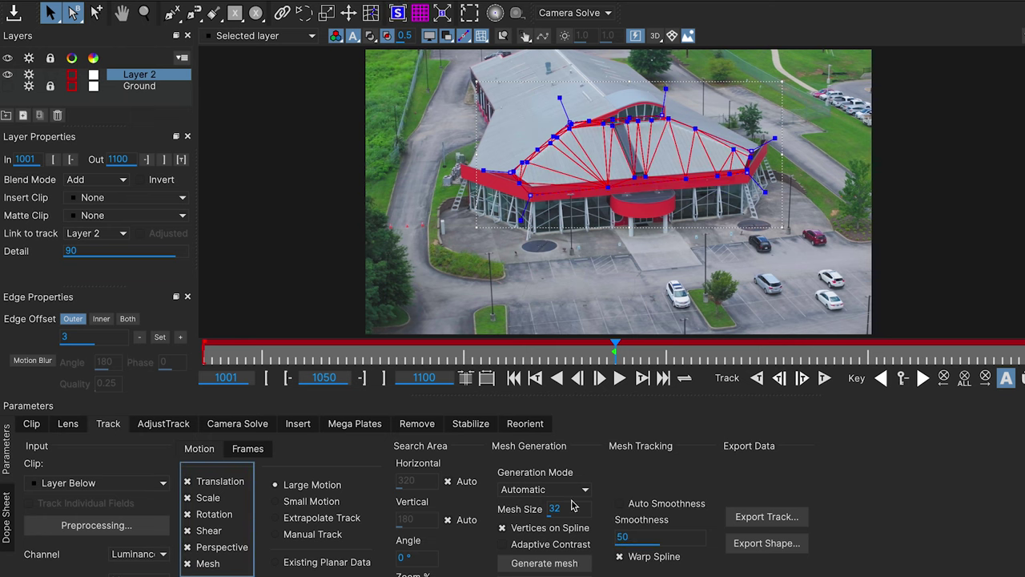
click(551, 490)
click(538, 513)
click(544, 562)
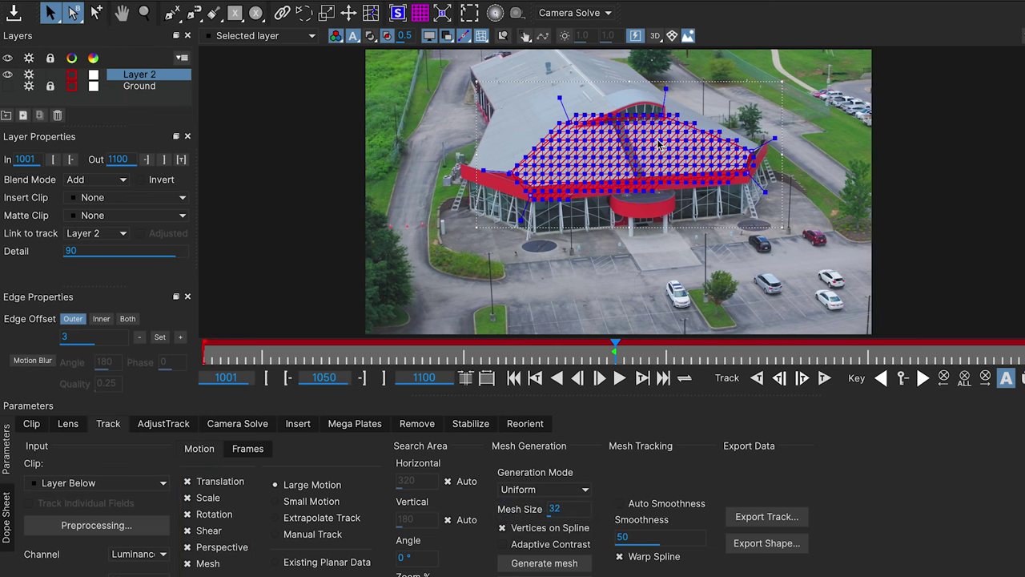
Step: Set the mesh tool brush radius to 80, then lock Layer 2
click(494, 14)
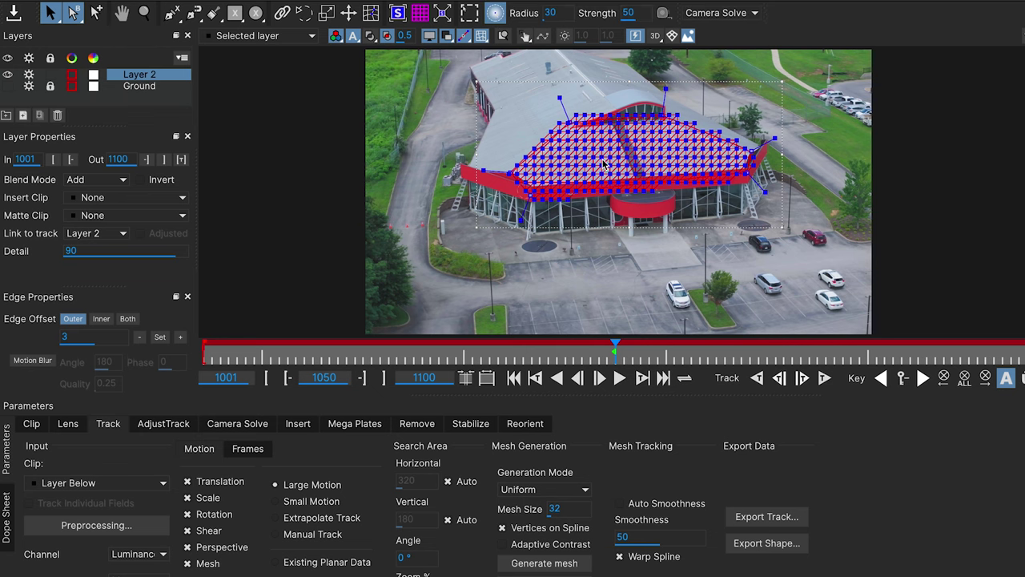
scroll(595, 161, up, 2)
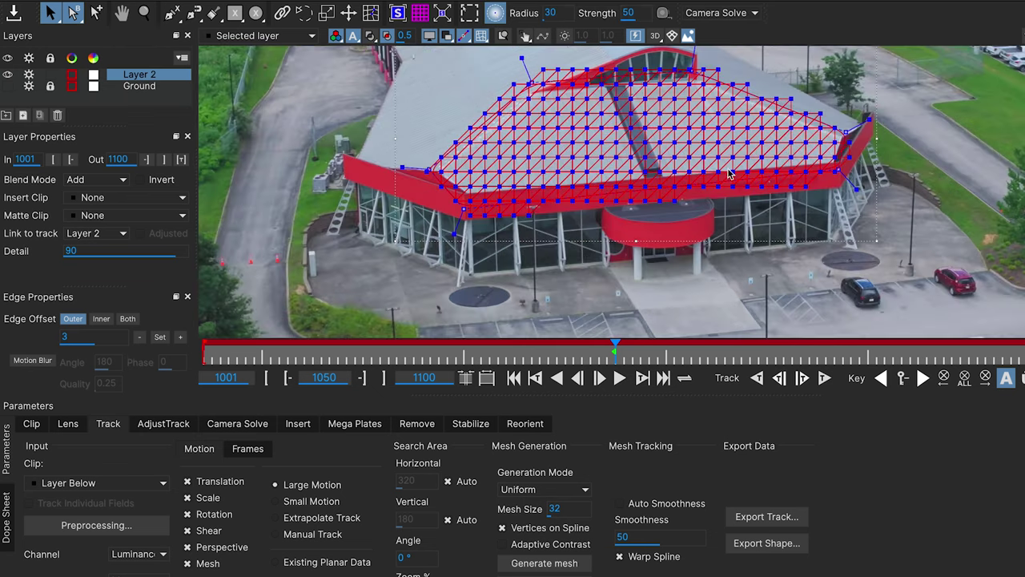
key(m)
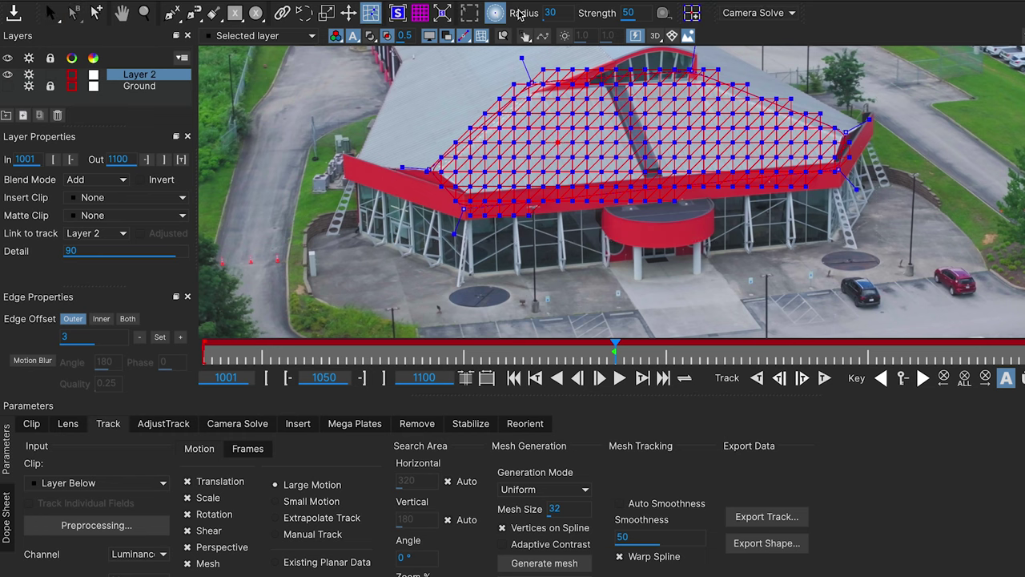
drag(546, 14, 433, 61)
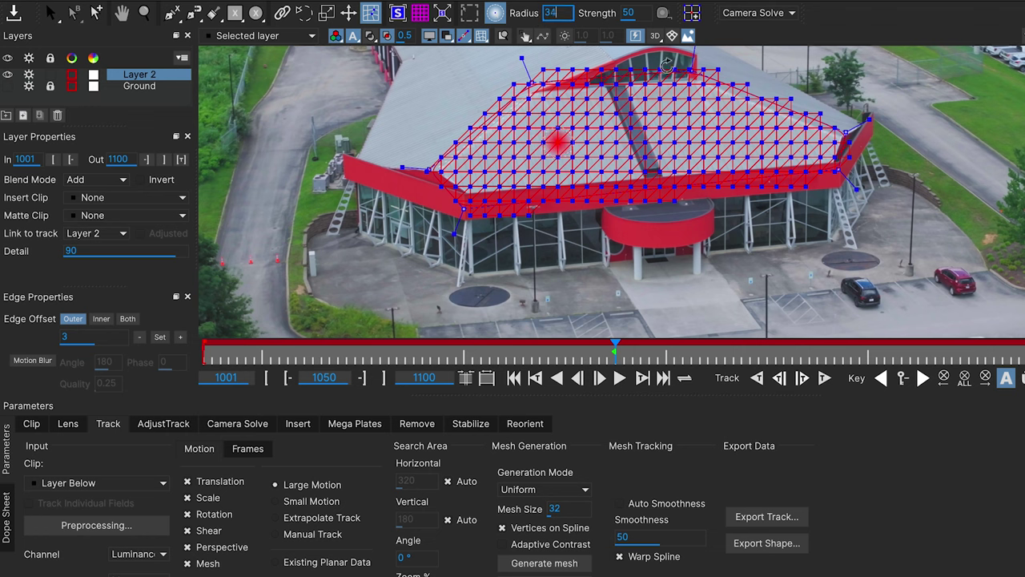
drag(432, 62, 310, 77)
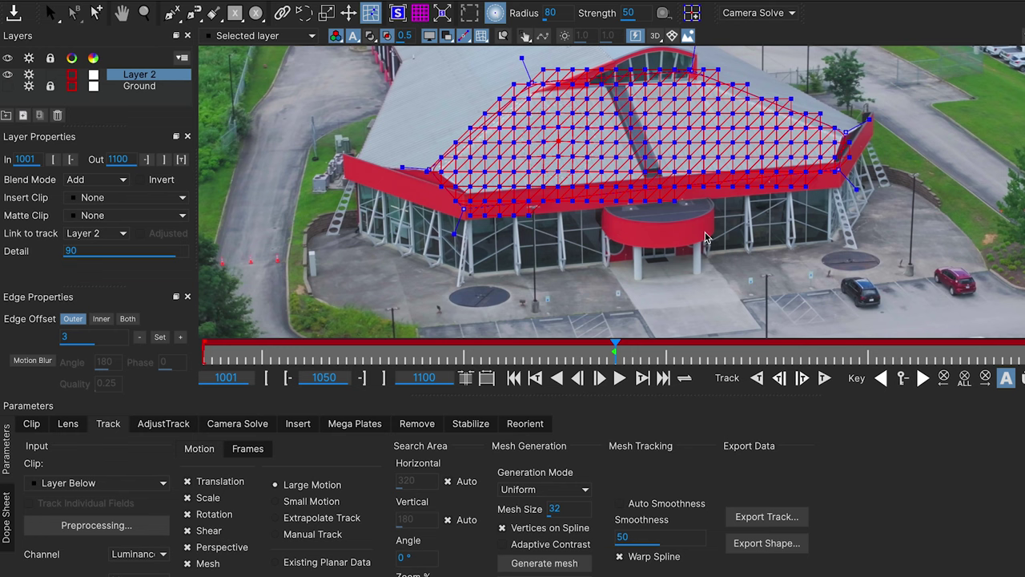
click(49, 77)
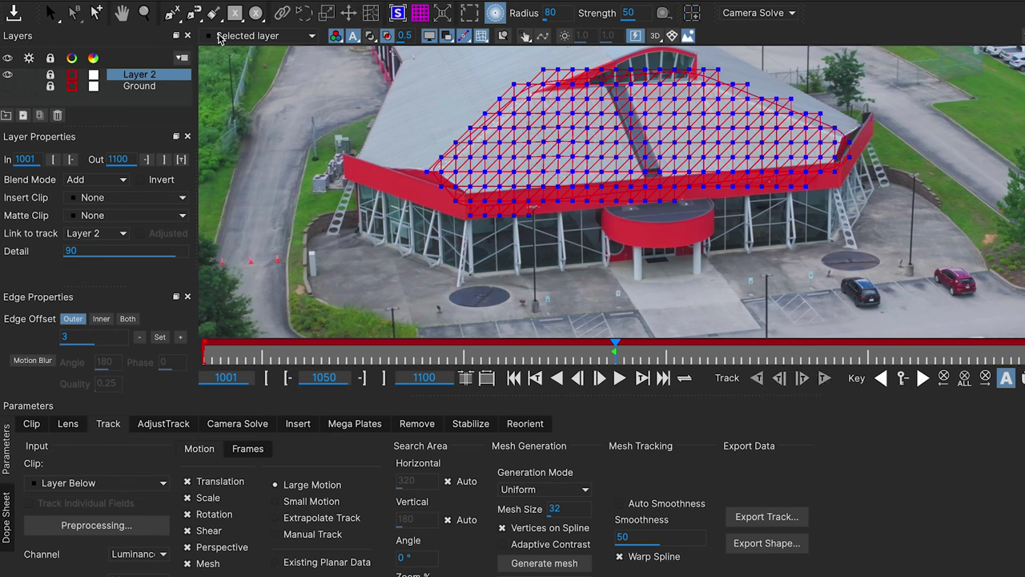
Step: Hide Layer 2 and draw a new closed outline around the upper roof plane as Layer 3
click(8, 76)
key(x)
click(523, 88)
click(551, 190)
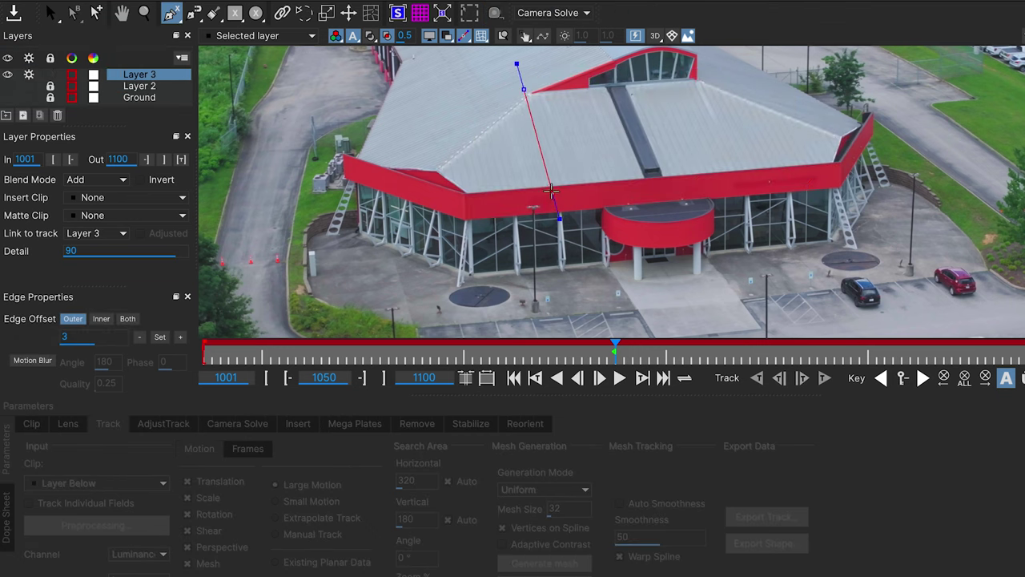
click(843, 162)
click(841, 131)
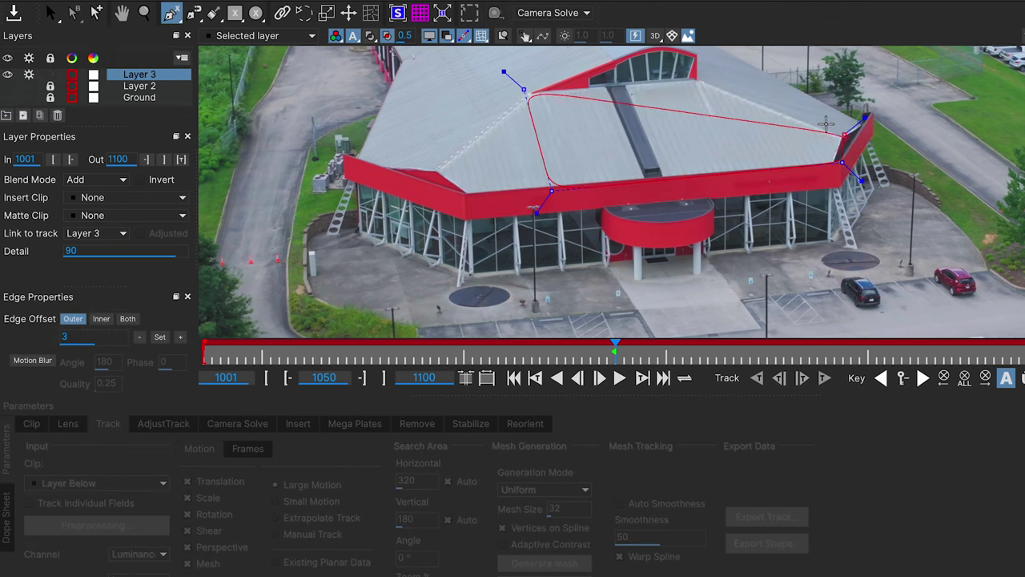
right_click(695, 74)
Step: Fit the planar surface's four corners to the roof corners and enable Perspective motion
click(403, 12)
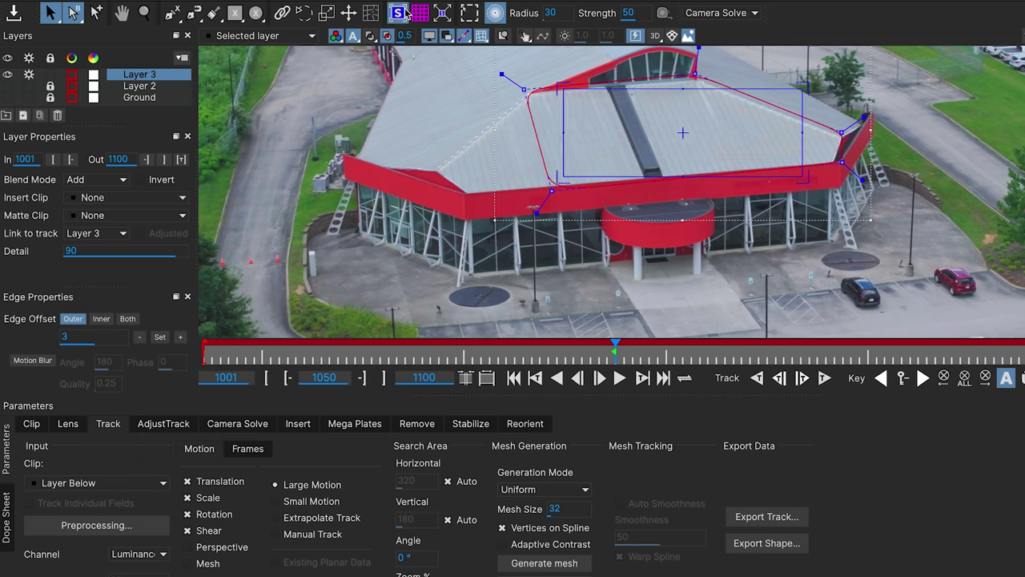
drag(563, 88, 528, 89)
drag(563, 189, 558, 189)
drag(809, 88, 701, 75)
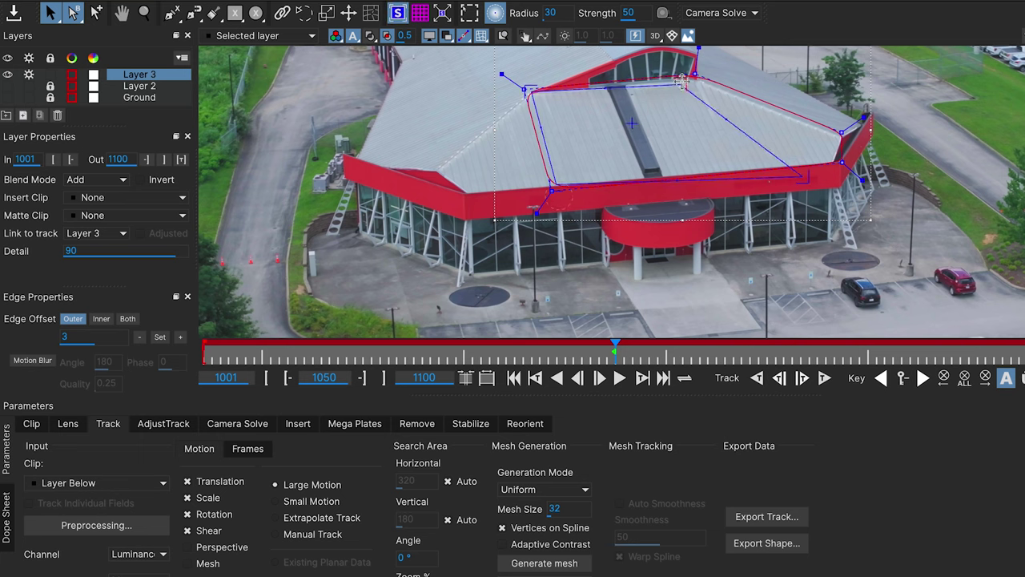
drag(792, 175, 750, 172)
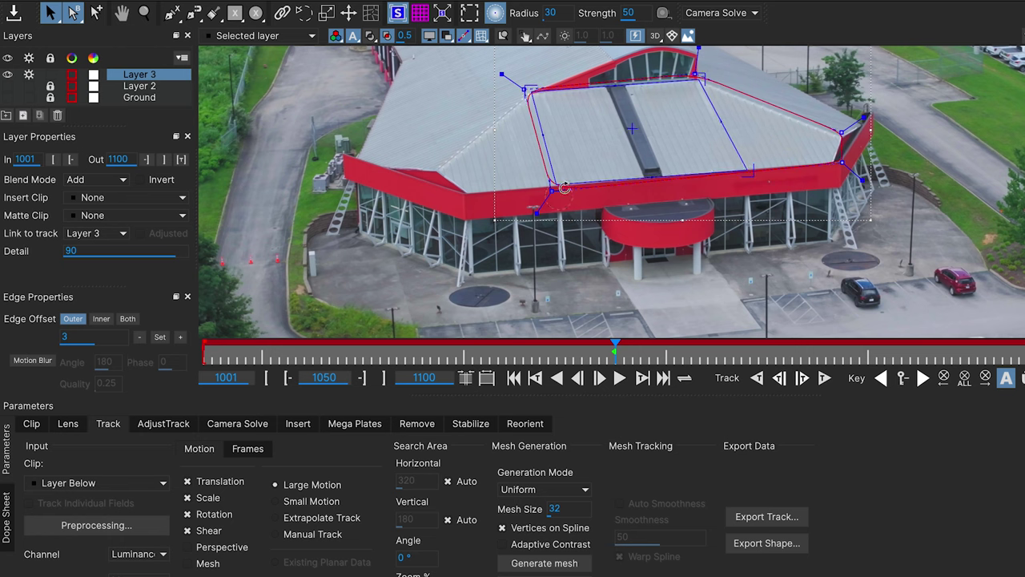
drag(557, 186, 563, 187)
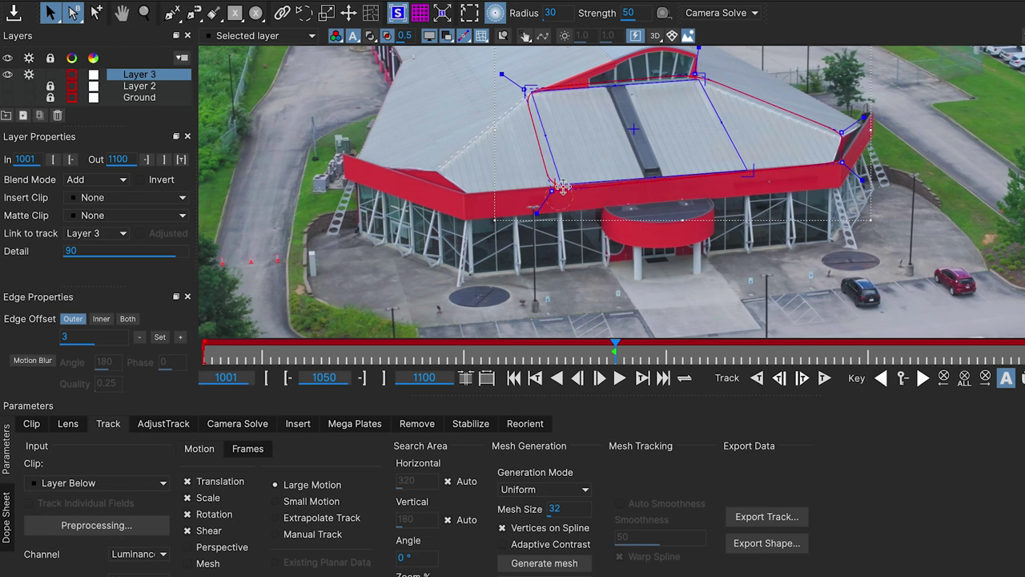
click(202, 547)
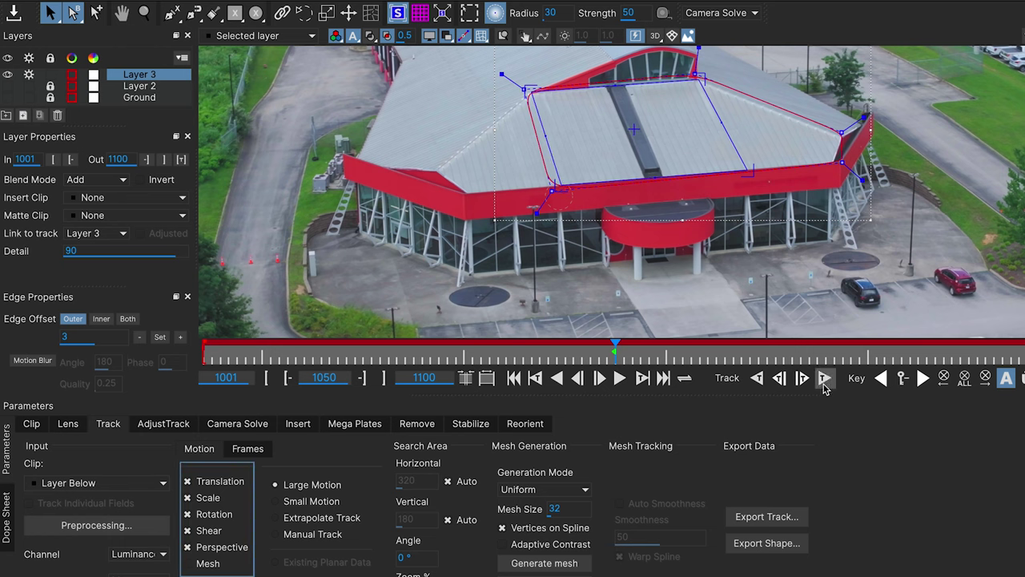
Step: Track the roof layer backward to frame 1030
click(757, 380)
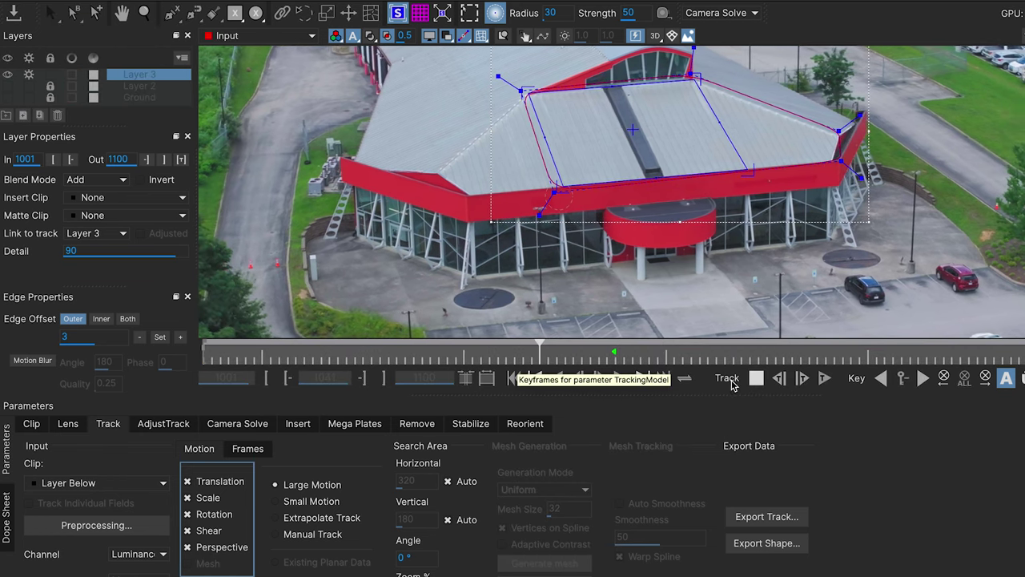
click(757, 382)
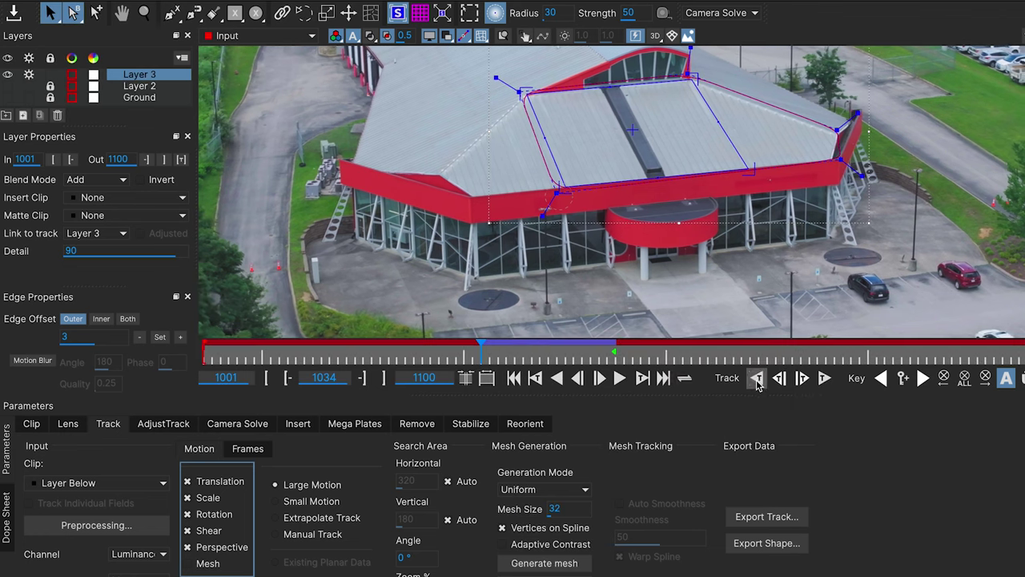
click(781, 381)
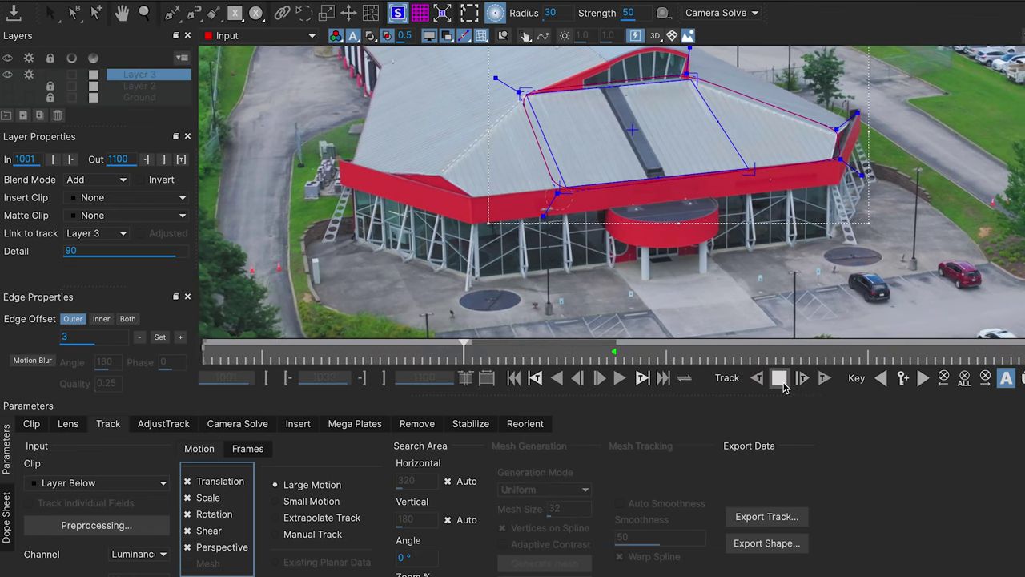
click(775, 388)
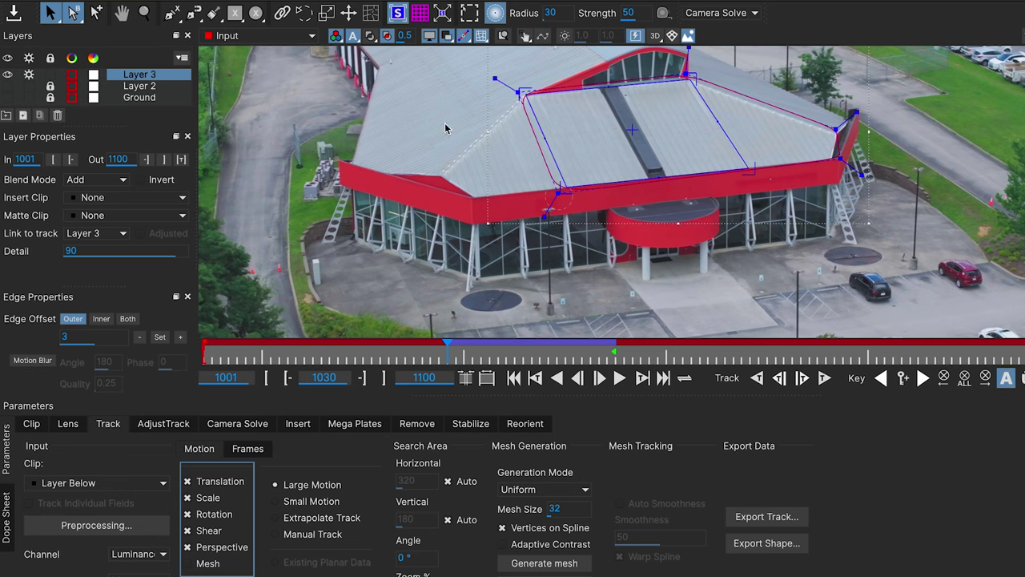
Step: Skip frames 1028-1030 and continue tracking backward to frame 1017
click(237, 453)
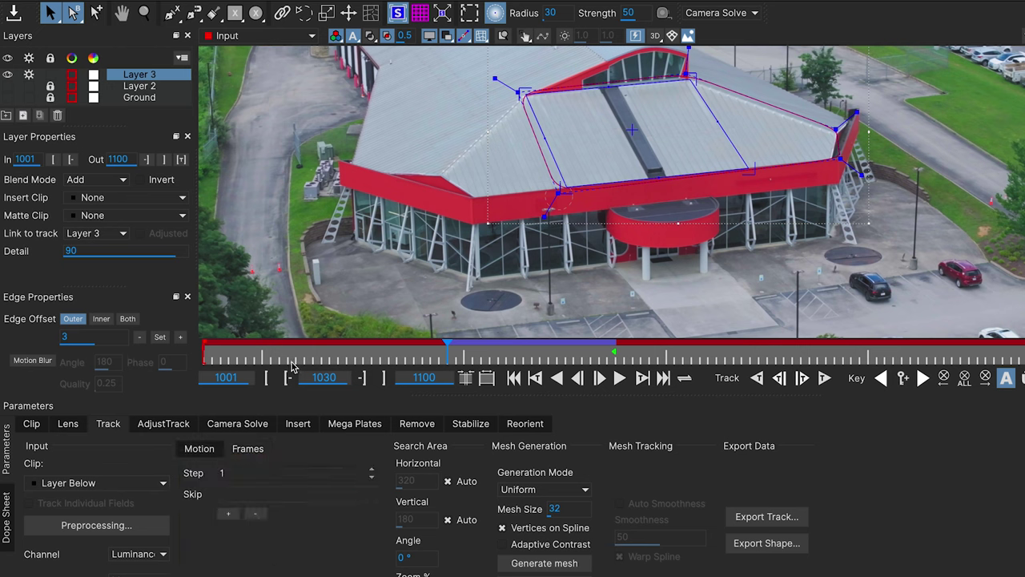
click(234, 495)
text(1028-1030)
click(756, 379)
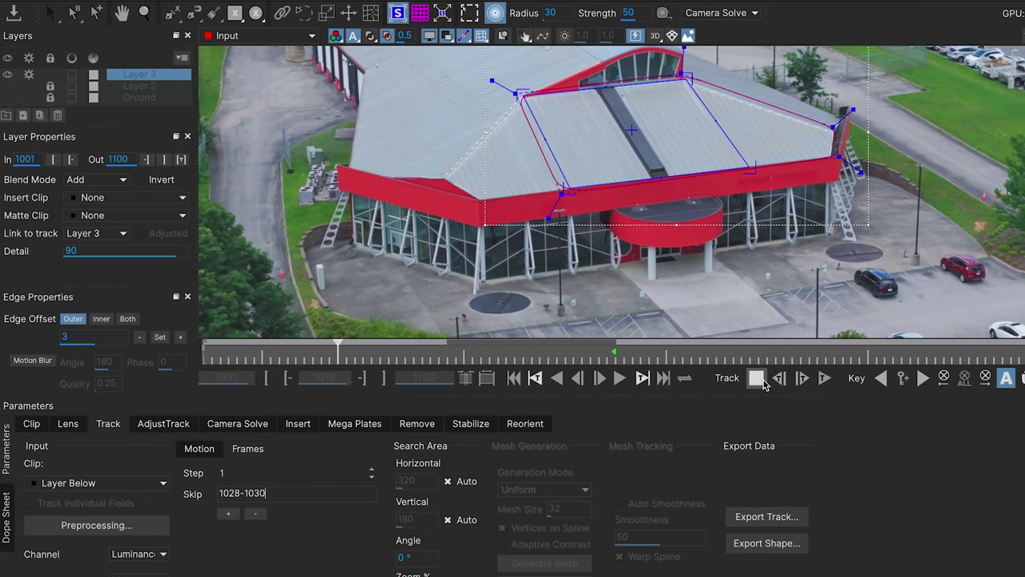
click(756, 380)
Step: Review the track, set Step to 2, and track backward to frame 1005
mouse_move(382, 352)
mouse_down()
mouse_move(598, 349)
mouse_move(405, 347)
mouse_up()
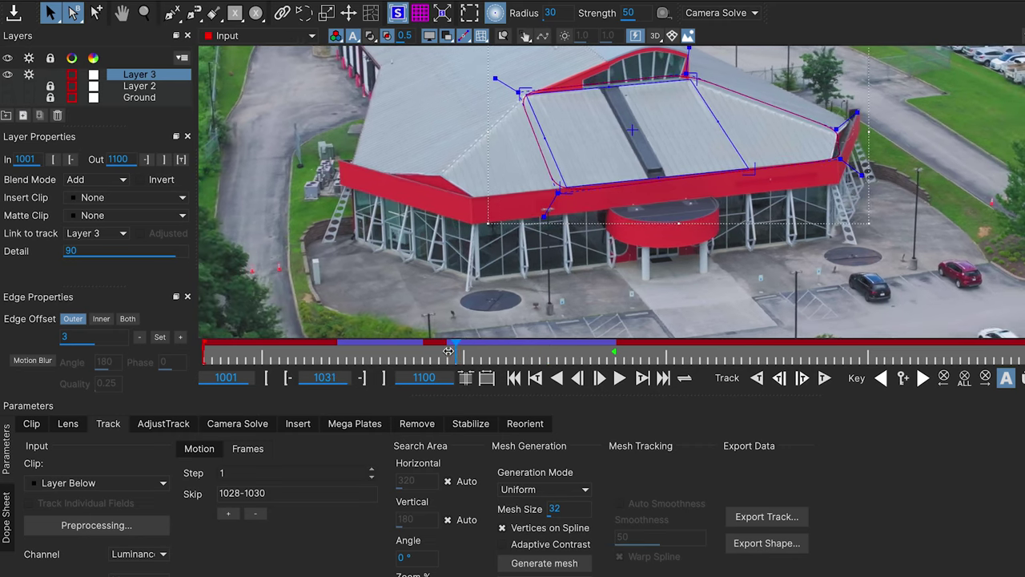
click(614, 353)
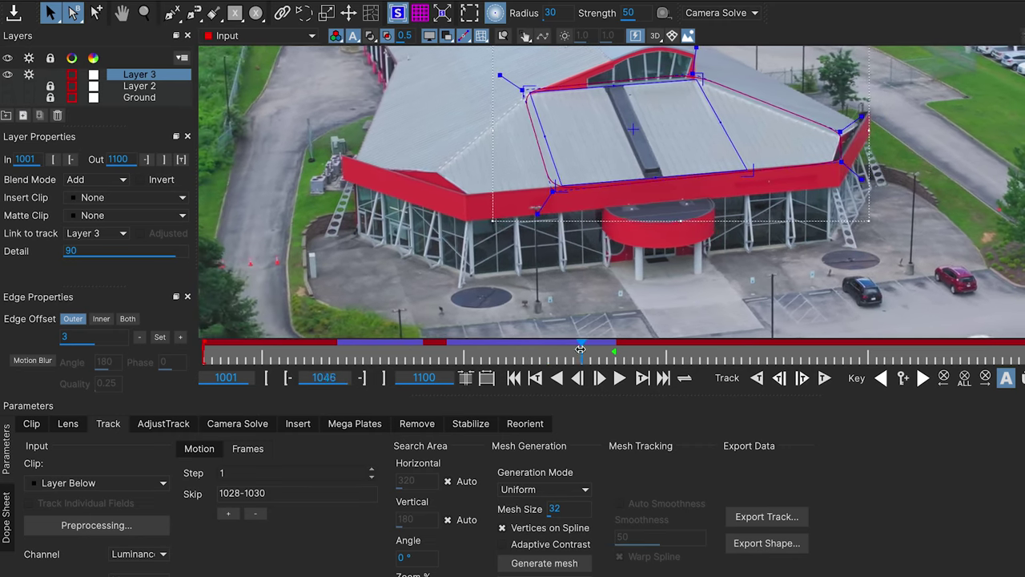
drag(632, 355, 336, 357)
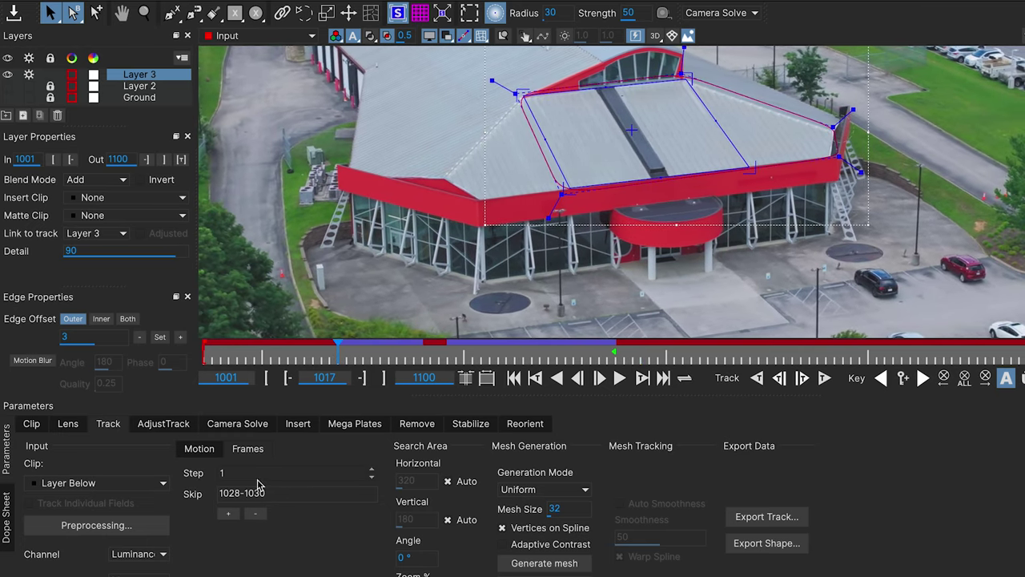
click(372, 470)
click(757, 378)
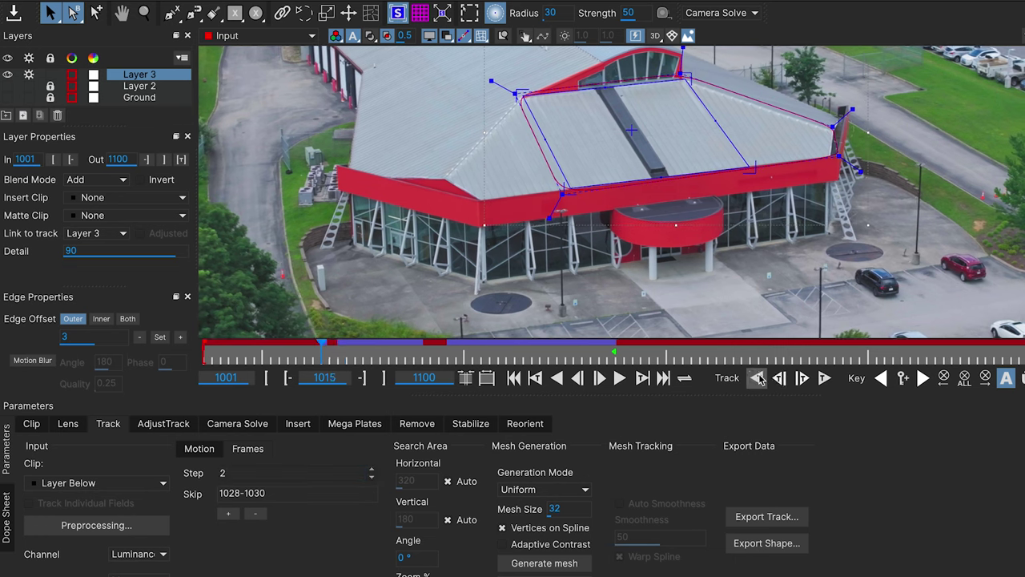
click(757, 382)
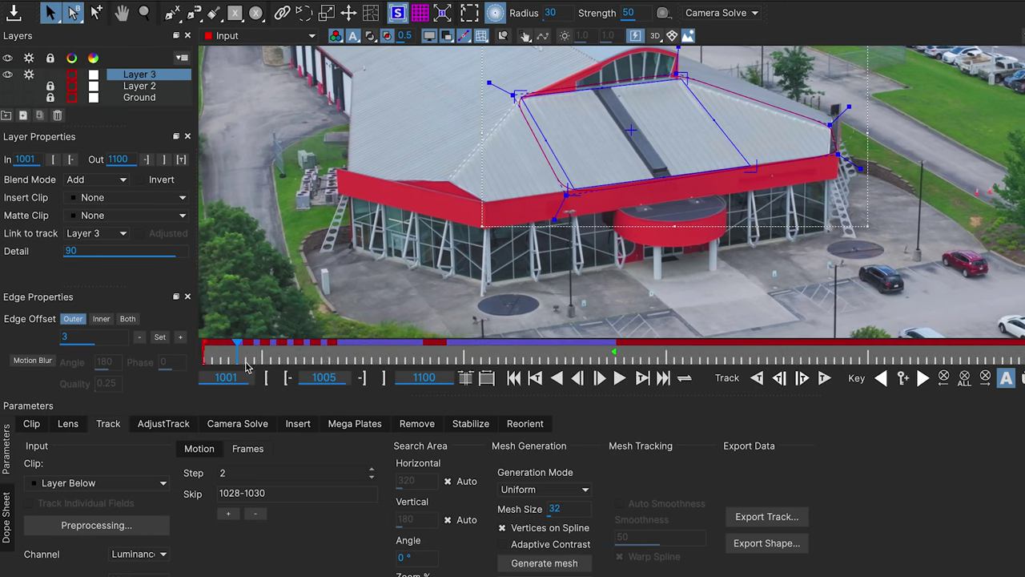
Step: Check the track near frame 1017, then track forward from frame 1050 to 1080
drag(344, 349, 287, 353)
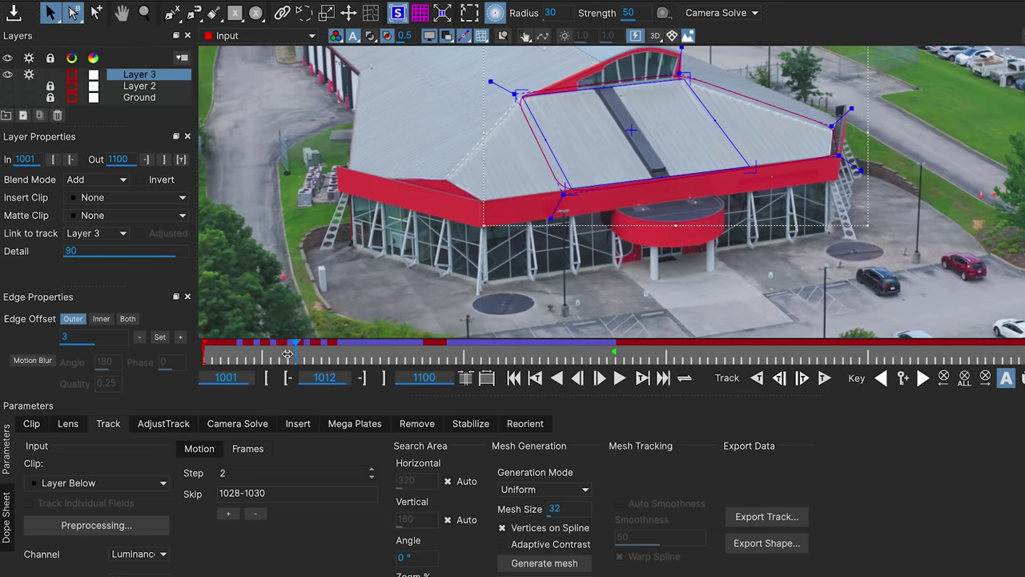
click(199, 449)
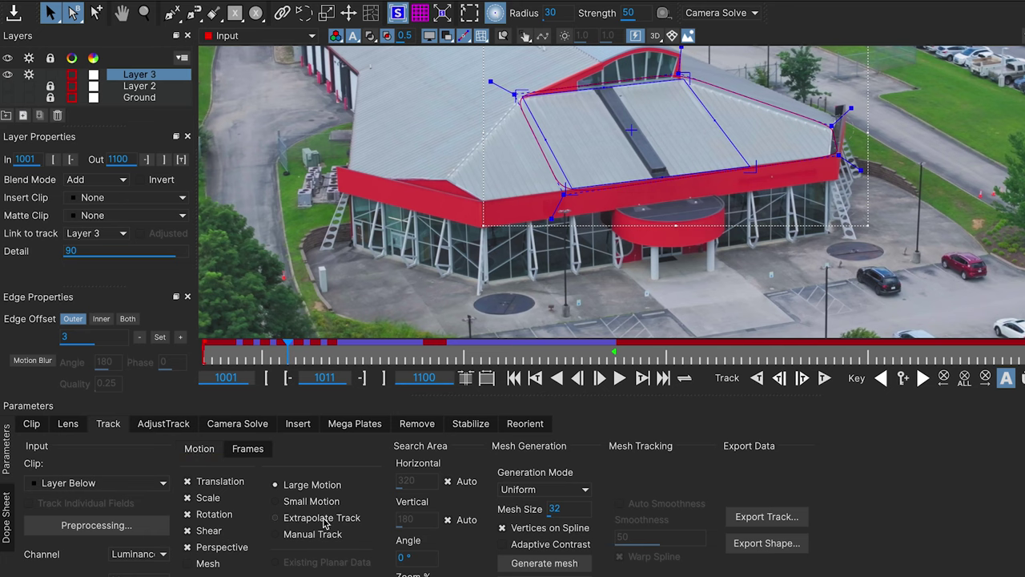
click(342, 353)
drag(342, 353, 337, 353)
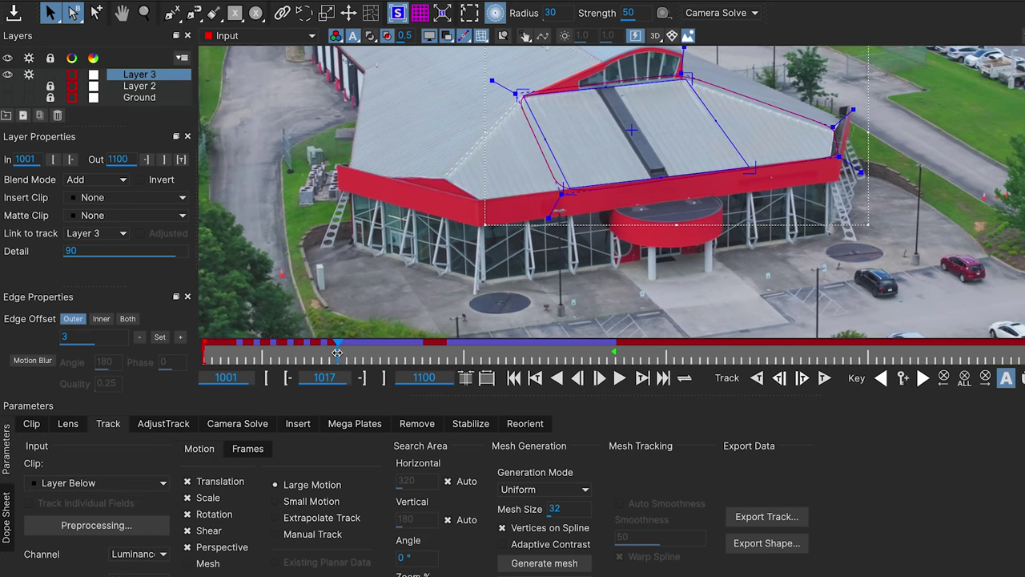
click(616, 353)
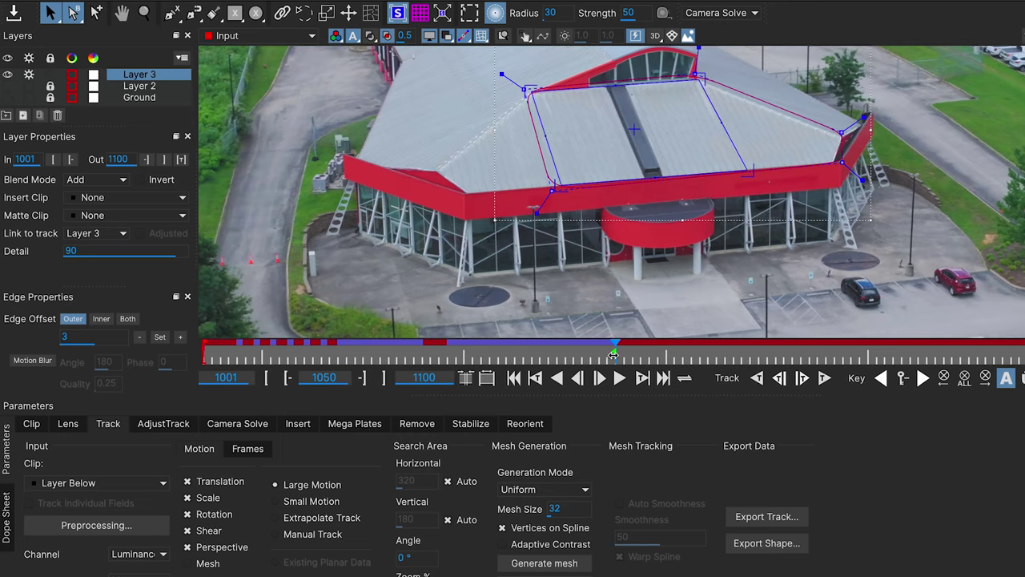
click(821, 379)
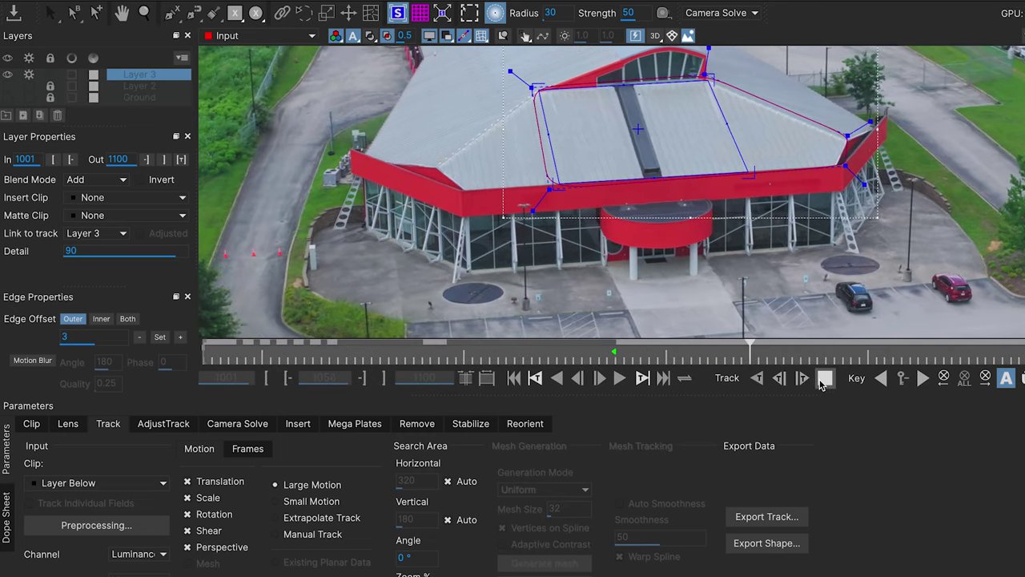
click(824, 379)
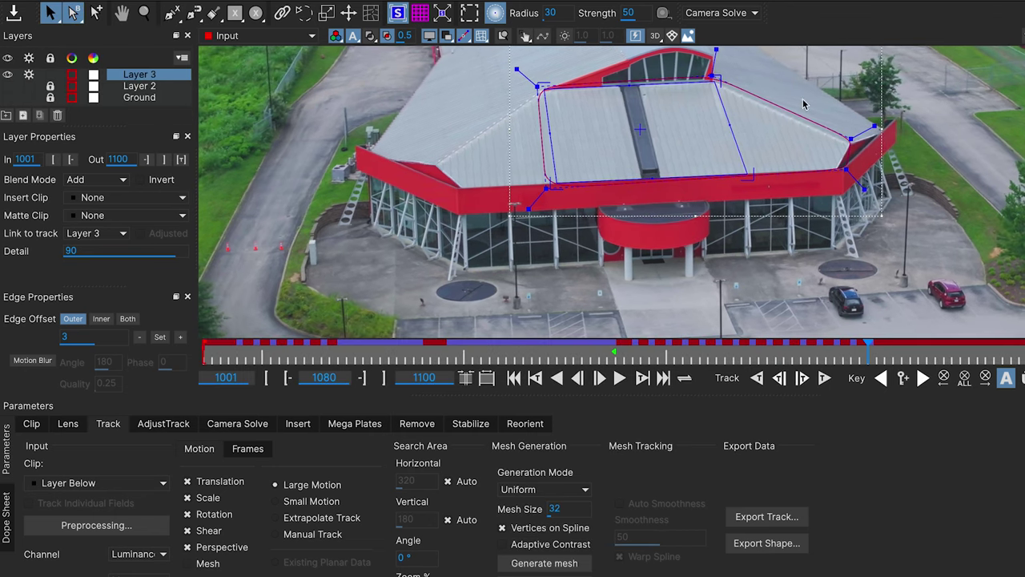
Step: Adjust the step value, track forward from frame 1050 to 1086, and select Extrapolate Track
drag(798, 196, 787, 228)
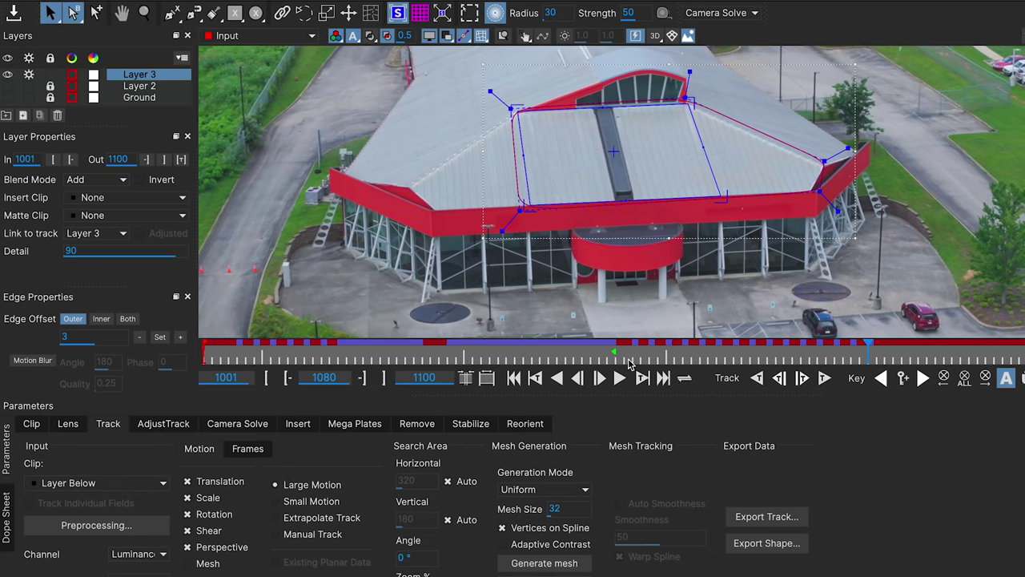
click(613, 354)
click(247, 448)
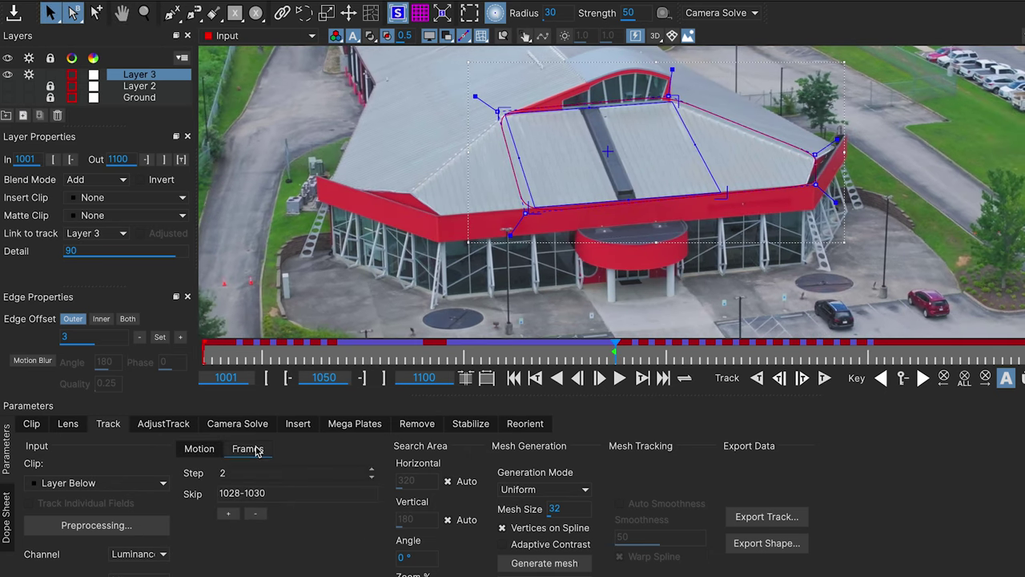
double_click(334, 475)
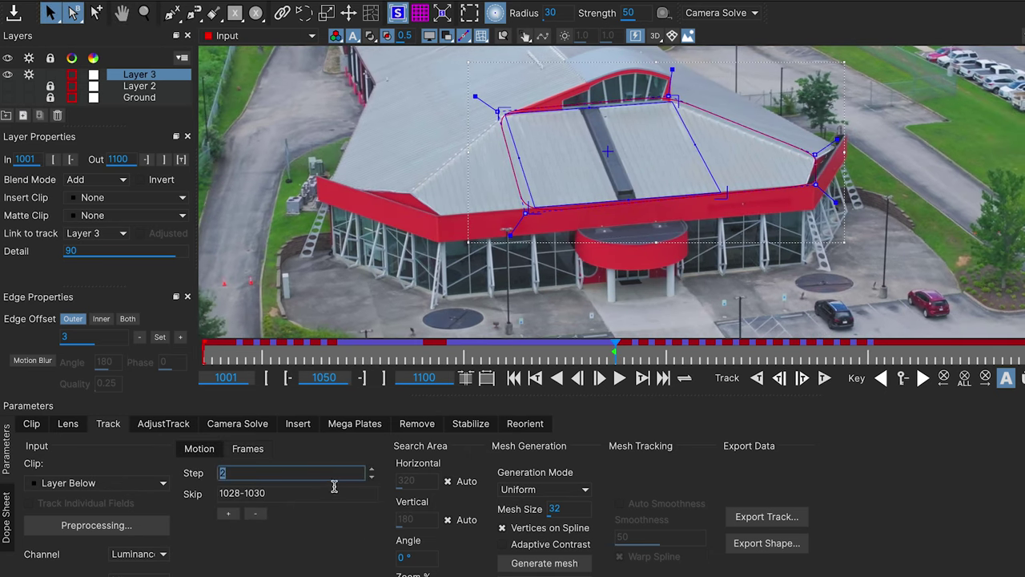
click(215, 449)
click(824, 378)
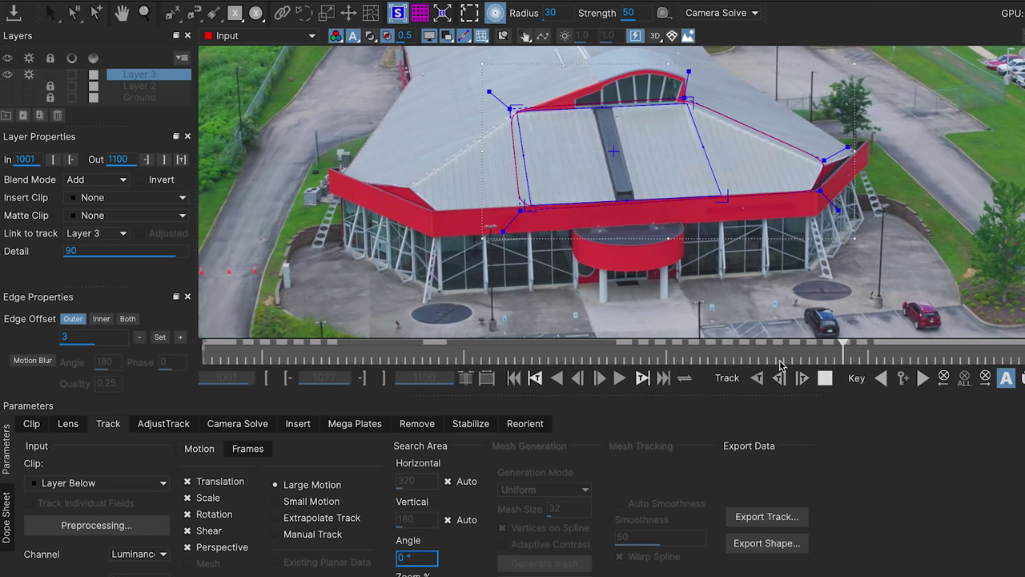
click(826, 382)
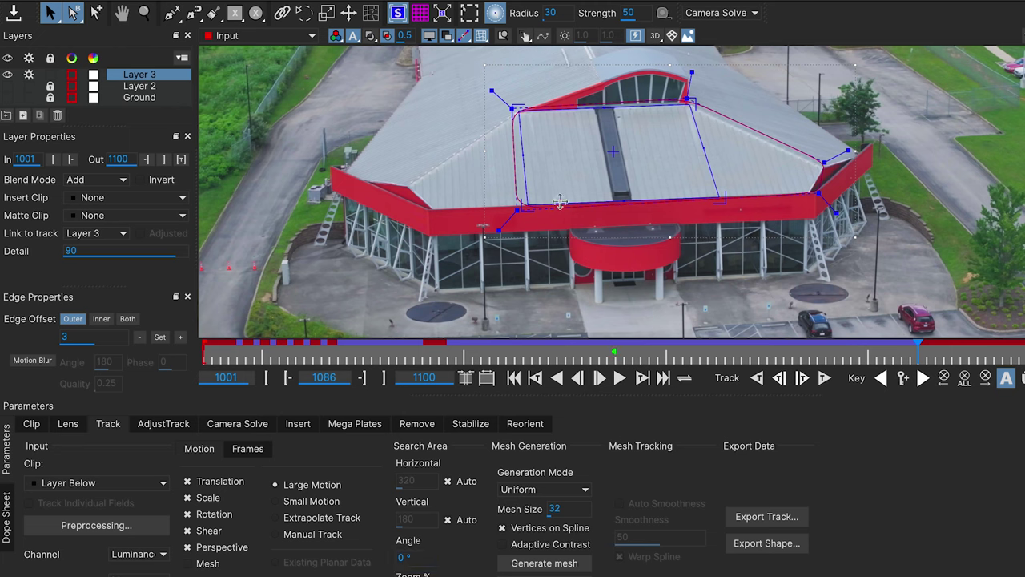
click(323, 519)
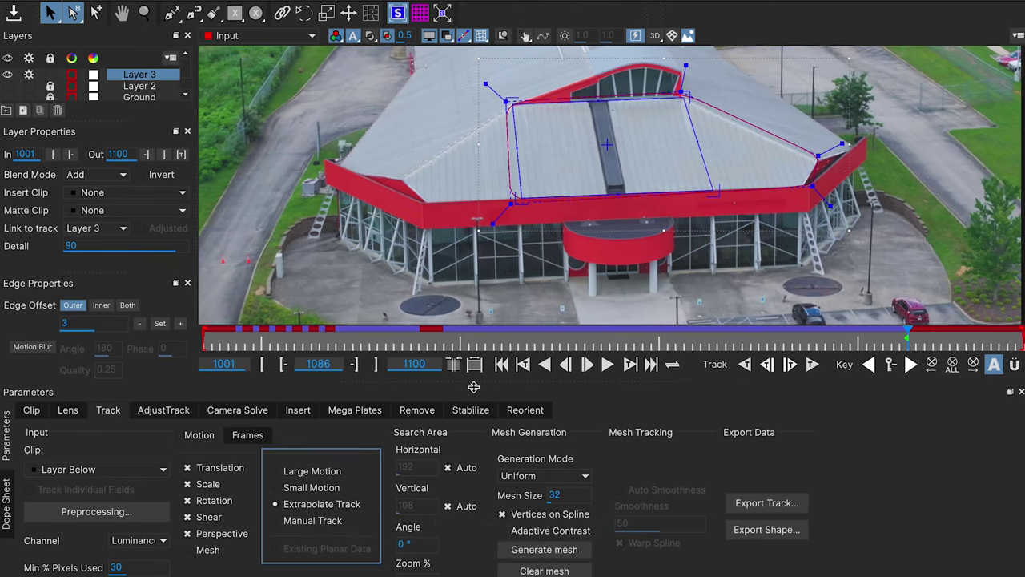
Step: Track the roof forward to frame 1100, then scrub frames 1039-1088 and check the skip settings
click(812, 365)
mouse_move(921, 344)
mouse_down()
mouse_move(676, 337)
mouse_move(1022, 336)
mouse_up()
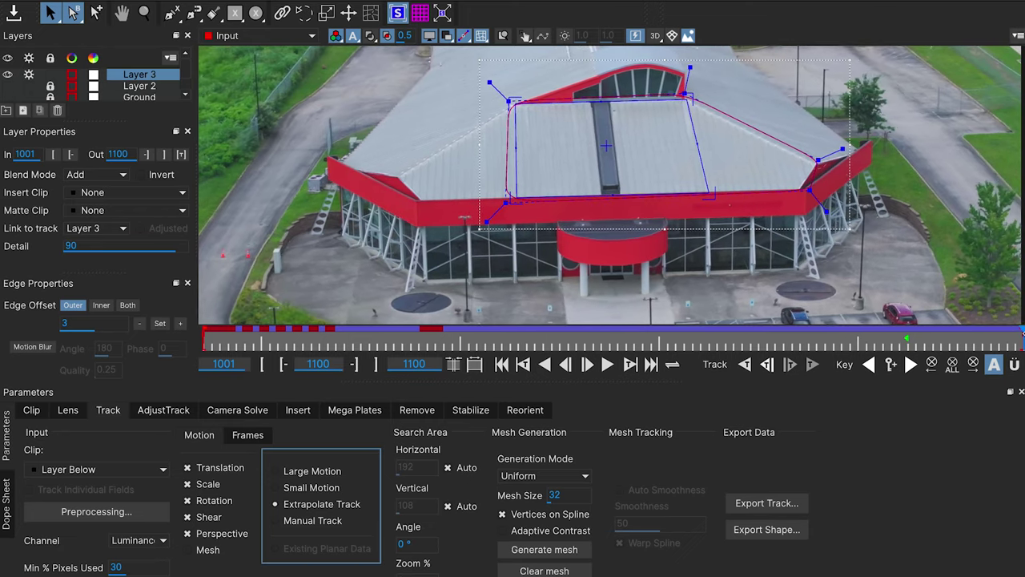
drag(915, 345, 519, 336)
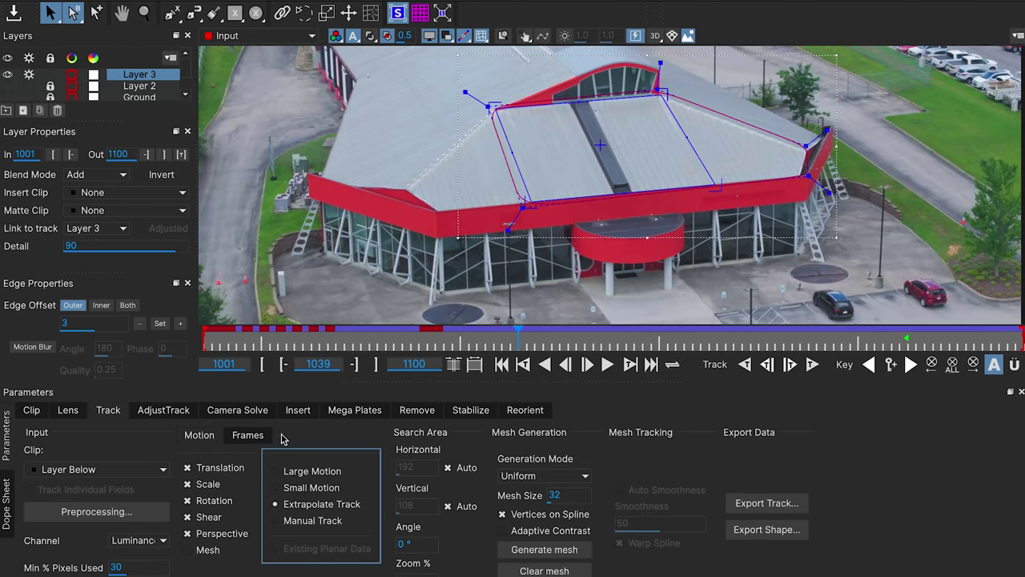
click(250, 434)
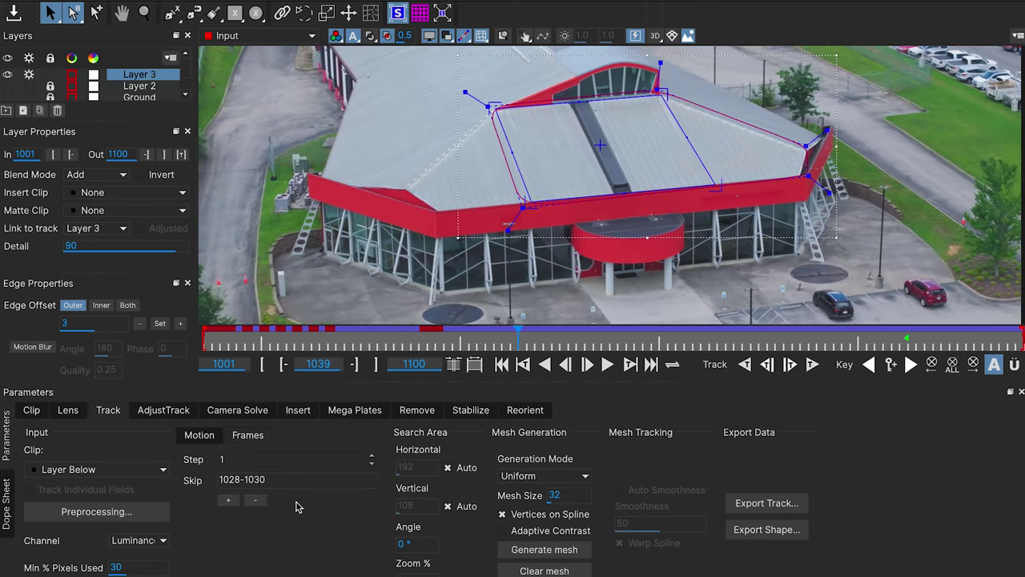
click(201, 441)
mouse_move(897, 341)
mouse_down()
mouse_move(615, 328)
mouse_move(745, 332)
mouse_up()
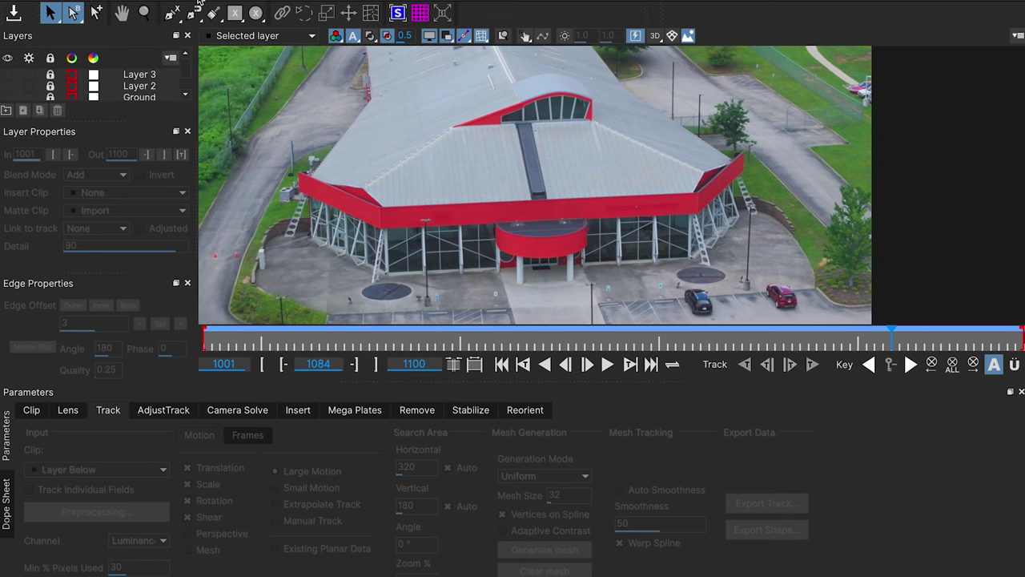
Step: Draw a closed X-spline outlining the whole roof as Layer 6
click(171, 12)
click(478, 115)
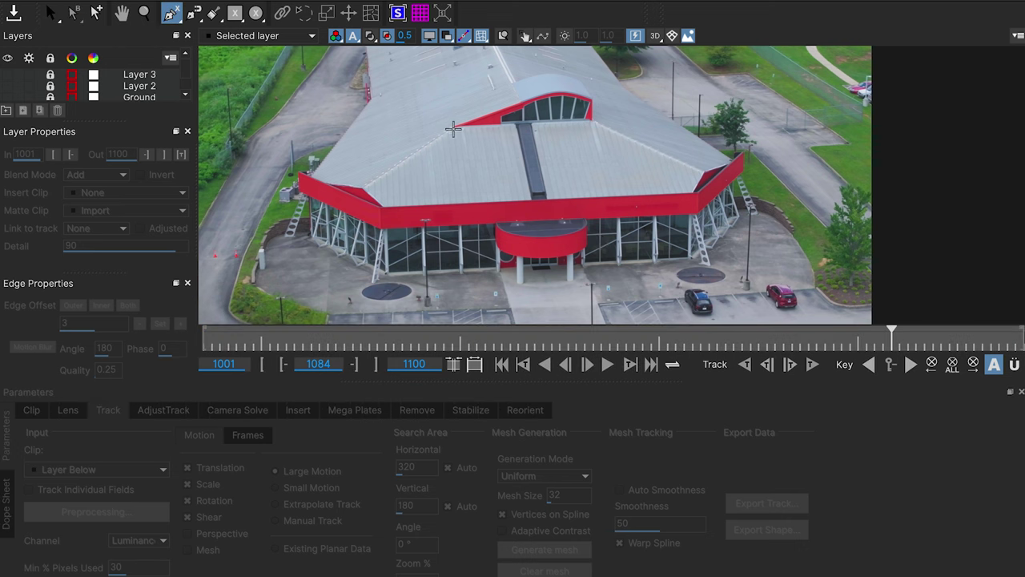
click(454, 126)
click(326, 195)
drag(348, 183, 362, 188)
click(383, 207)
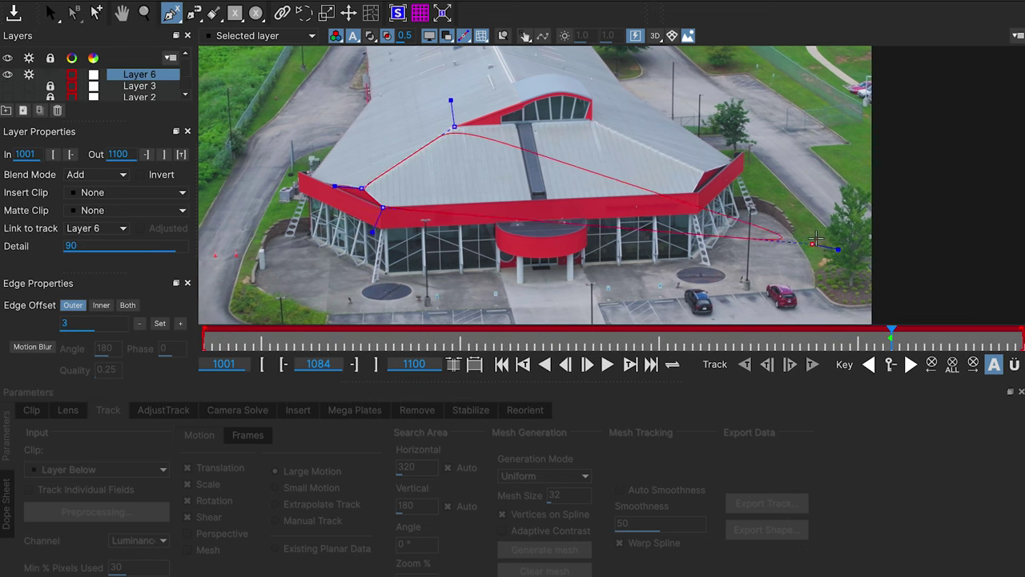
drag(691, 193, 704, 216)
drag(704, 172, 730, 164)
drag(593, 119, 597, 94)
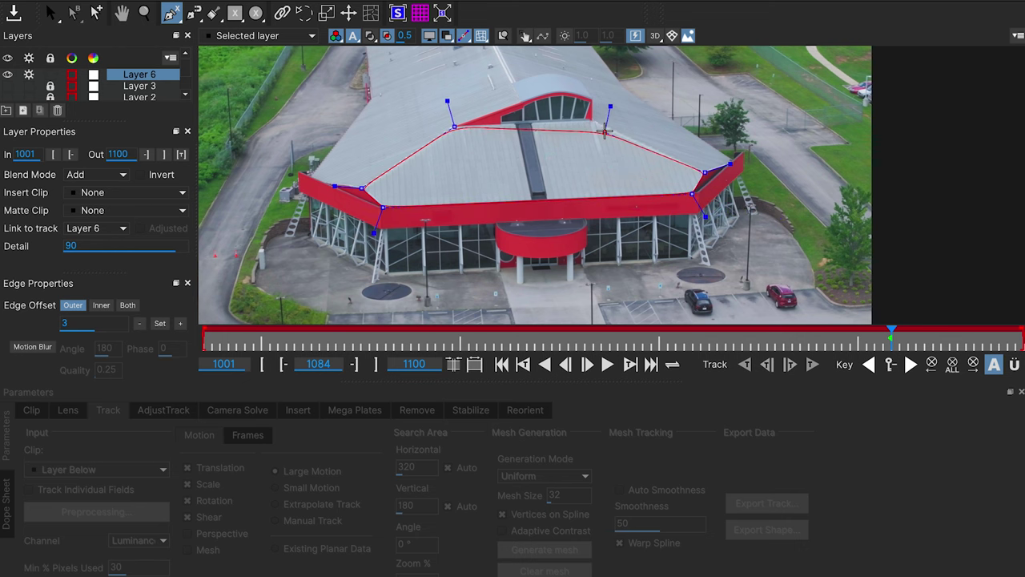
right_click(591, 119)
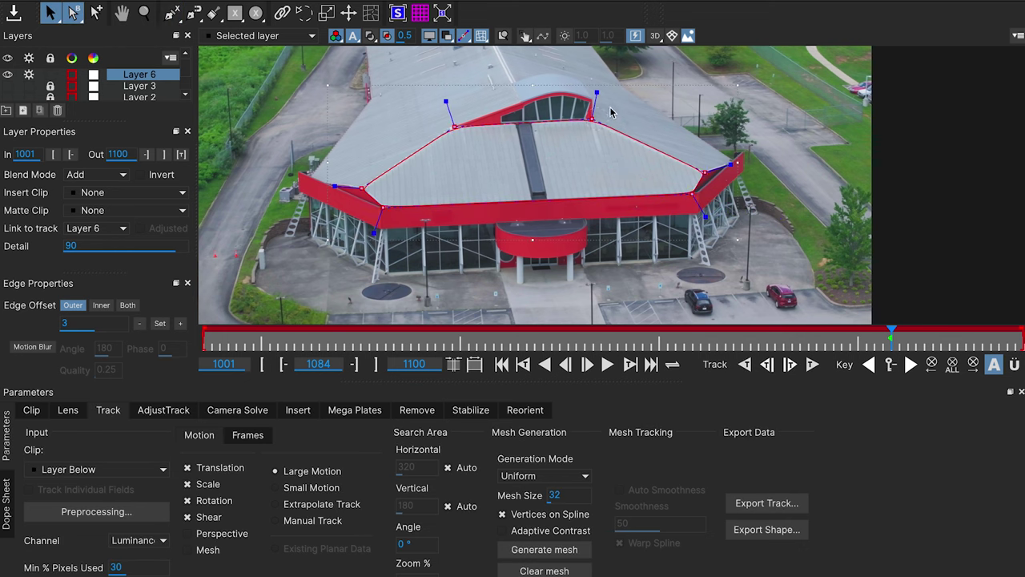
Step: Enable Perspective for Layer 6 and track it forward to frame 1100
click(457, 144)
click(449, 133)
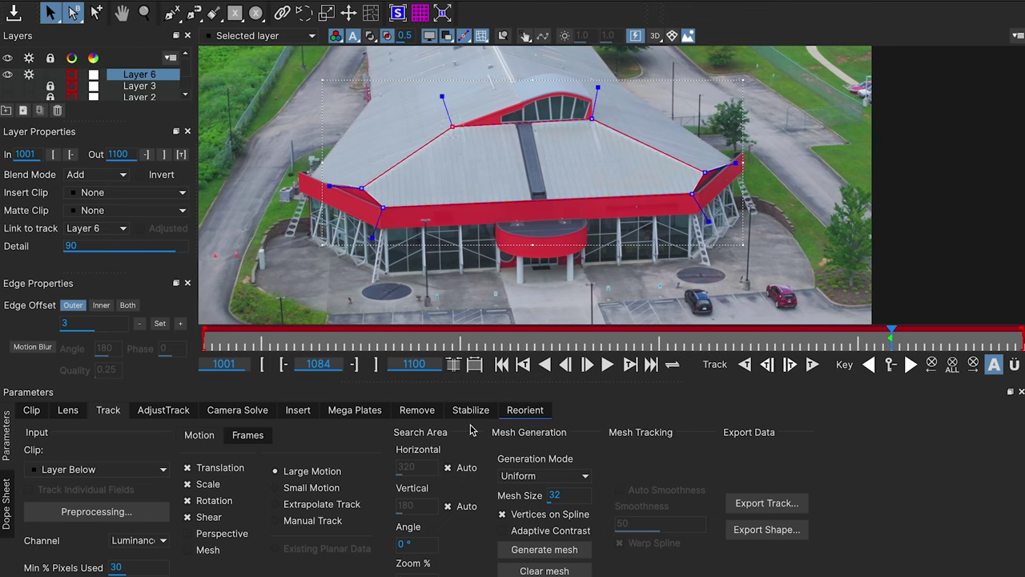
click(208, 534)
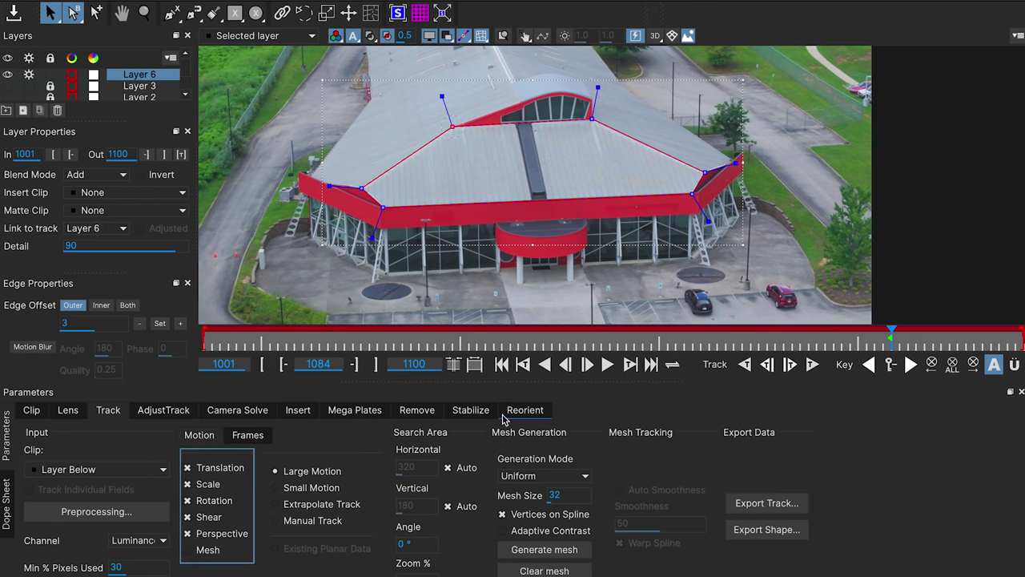
click(809, 365)
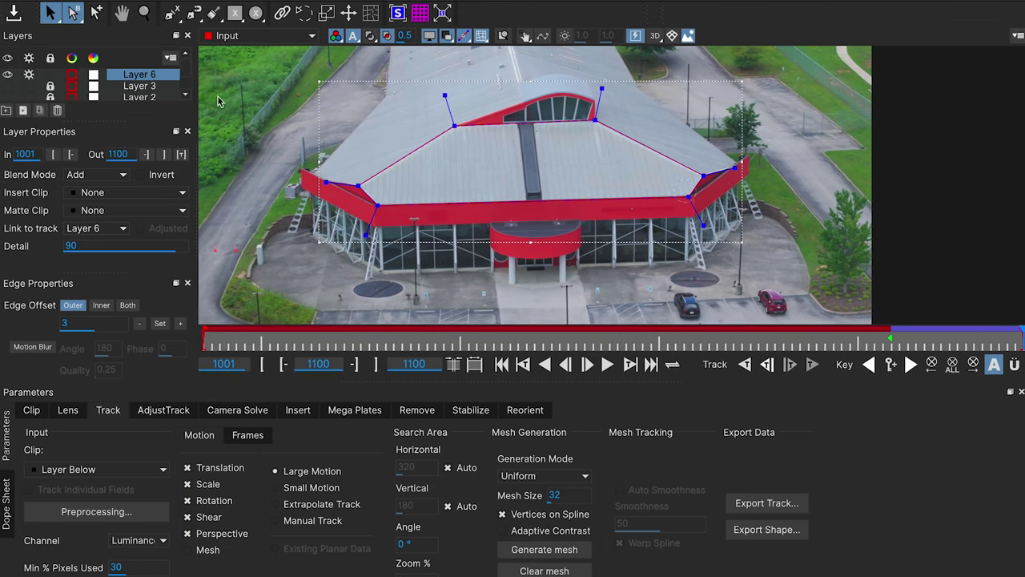
click(96, 13)
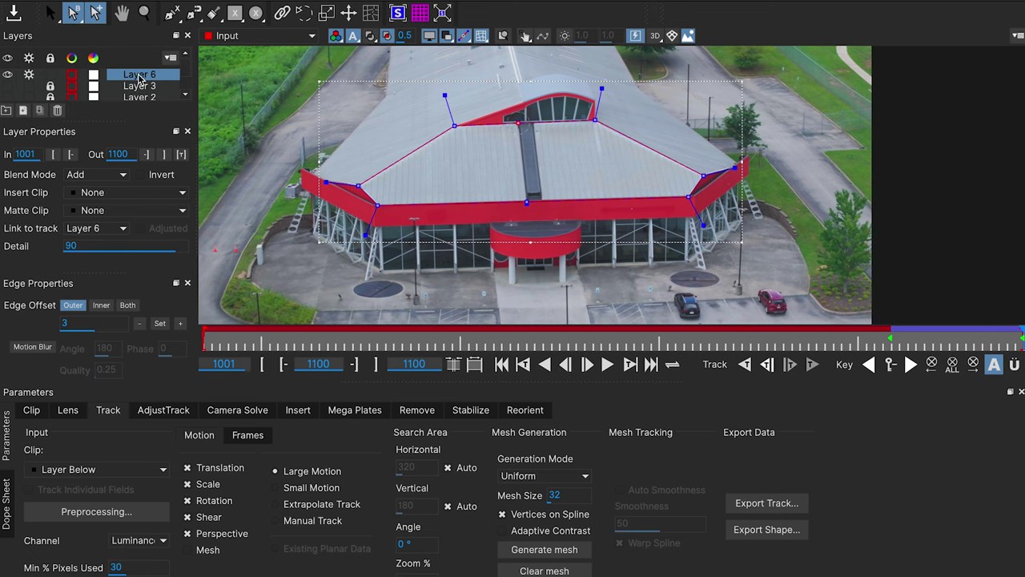
Step: Split the left-half roof points into a new contour layer
click(55, 17)
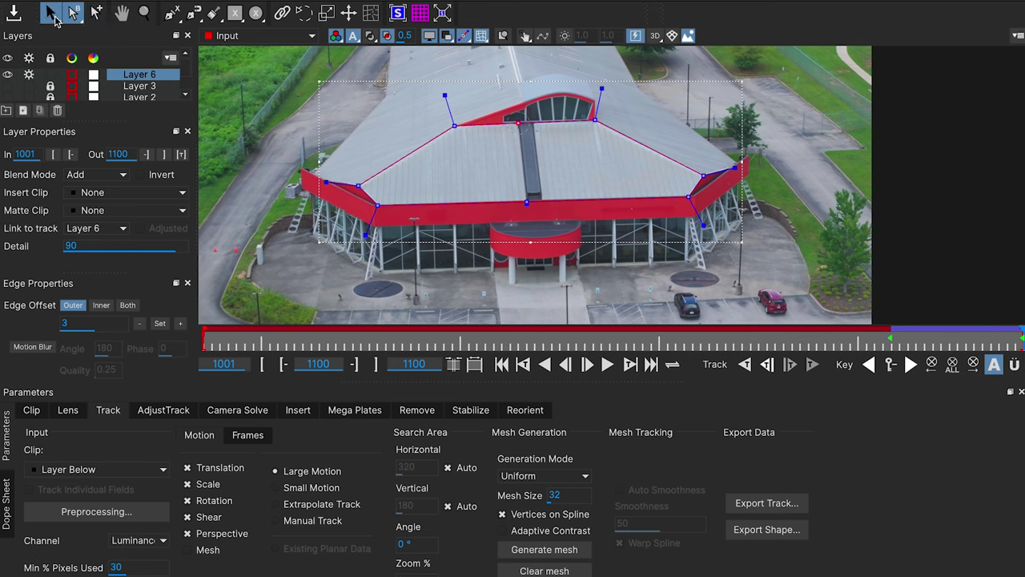
click(528, 225)
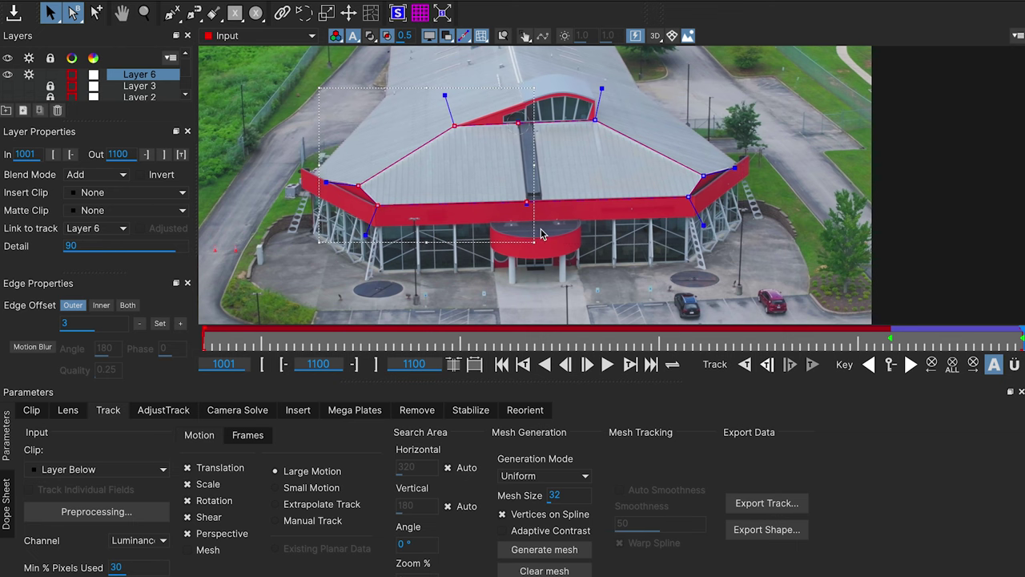
right_click(525, 205)
mouse_move(560, 211)
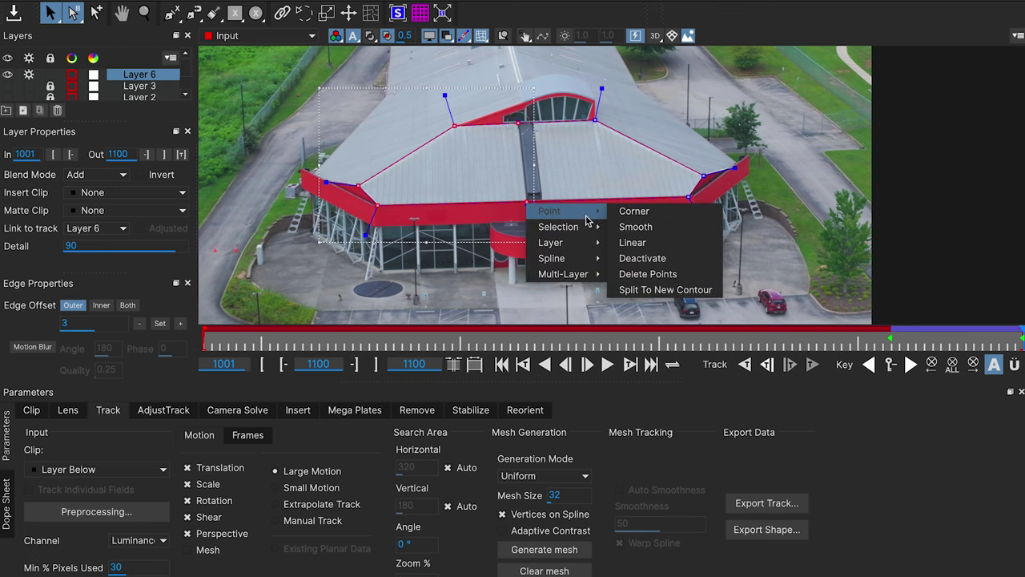
click(647, 296)
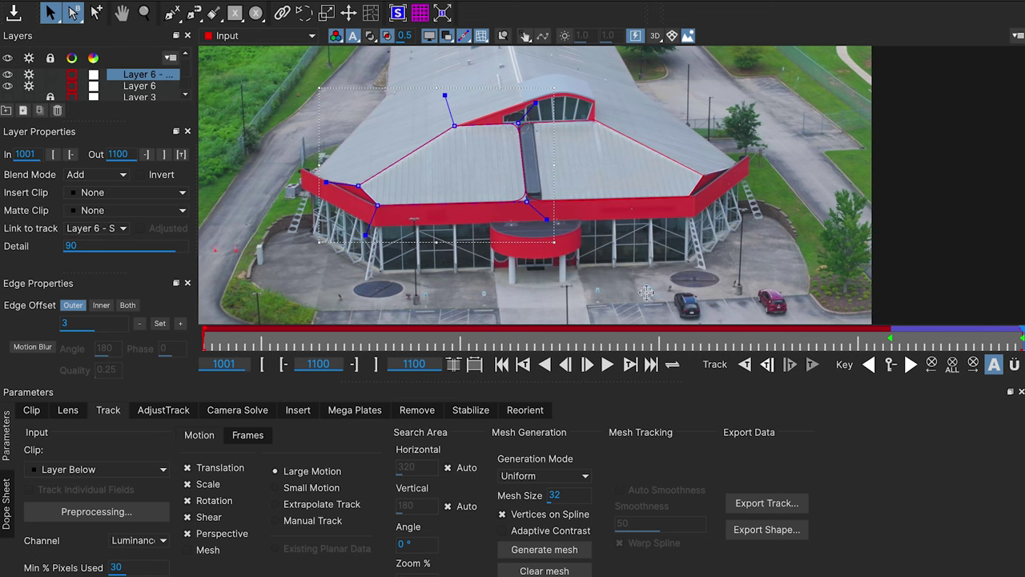
Step: Colour Layer 6 yellow-green and the split-off roof layer blue
click(580, 123)
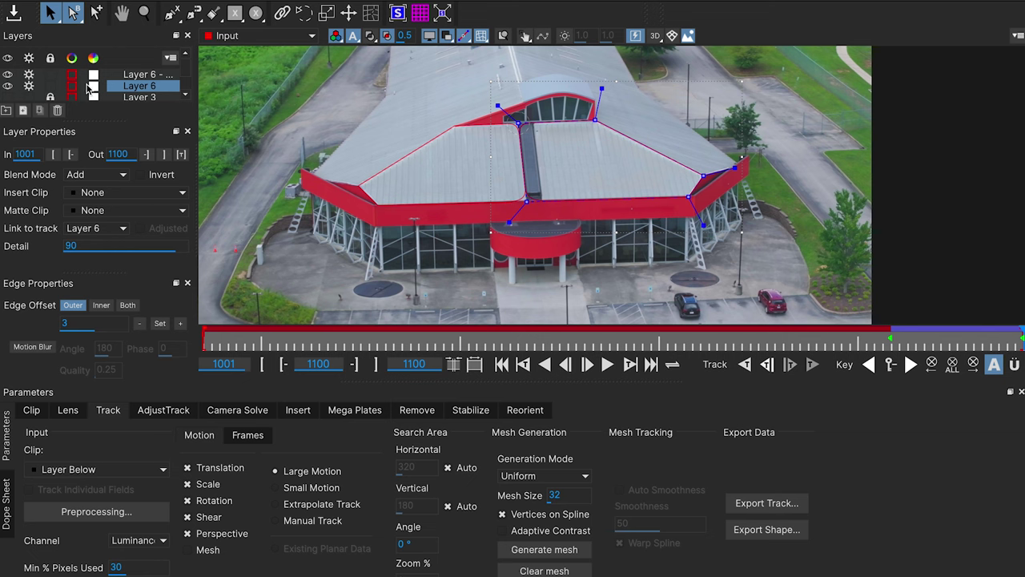
click(92, 86)
click(701, 130)
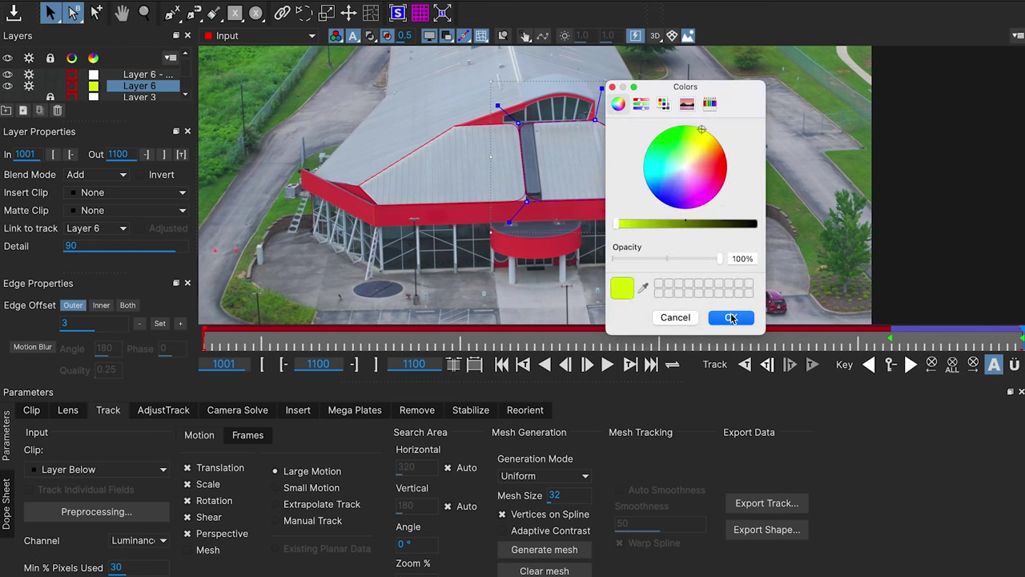
click(731, 318)
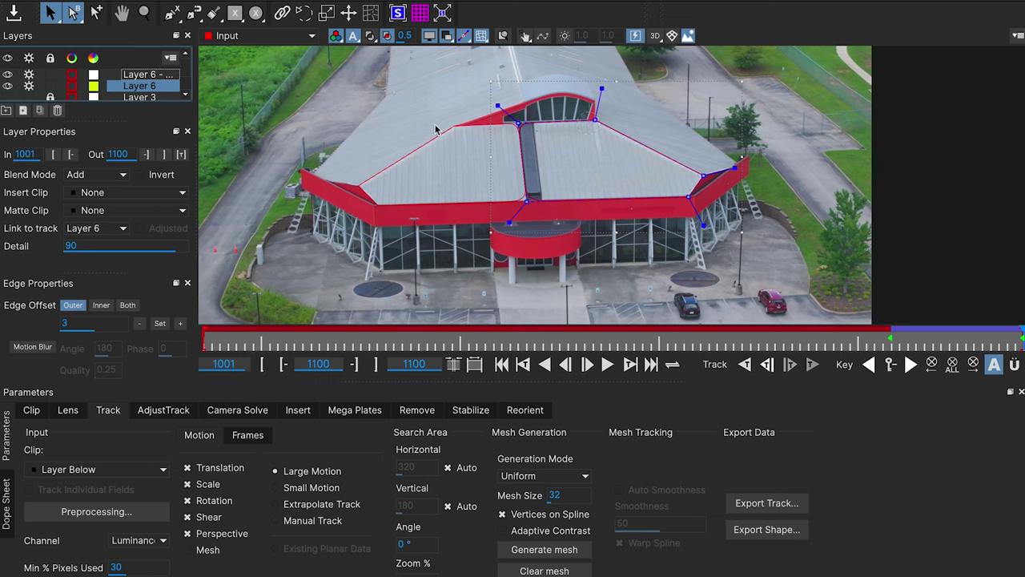
click(442, 134)
click(95, 75)
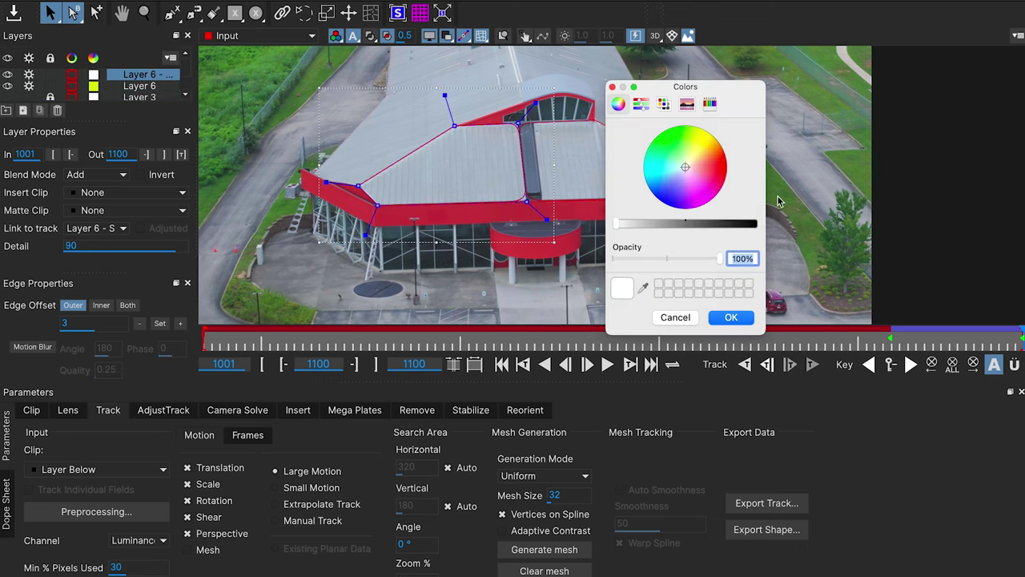
click(669, 197)
click(753, 316)
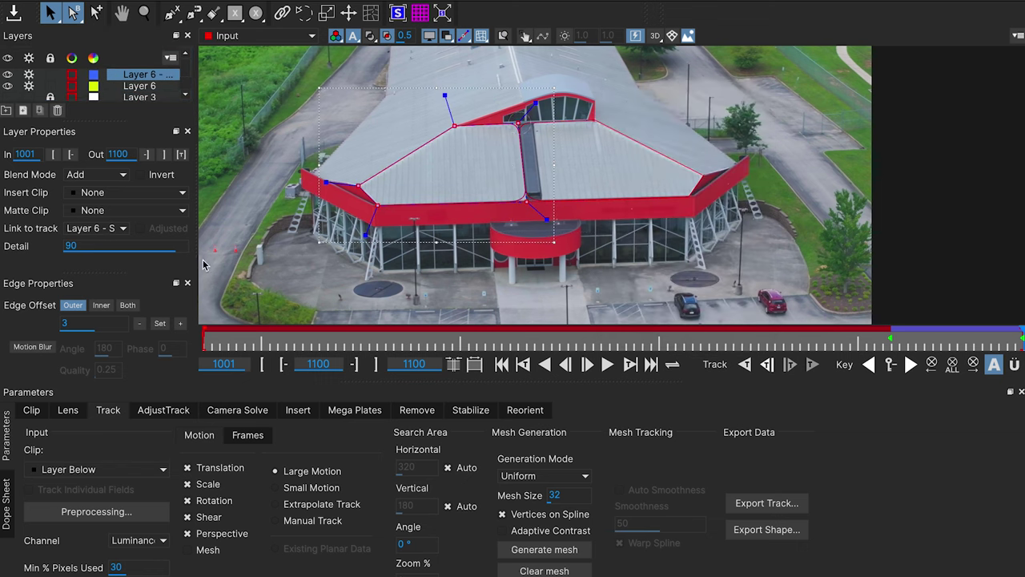
Step: Show both roof layers as coloured mattes and adjust the yellow shape's top-left handle
ctrl+click(148, 88)
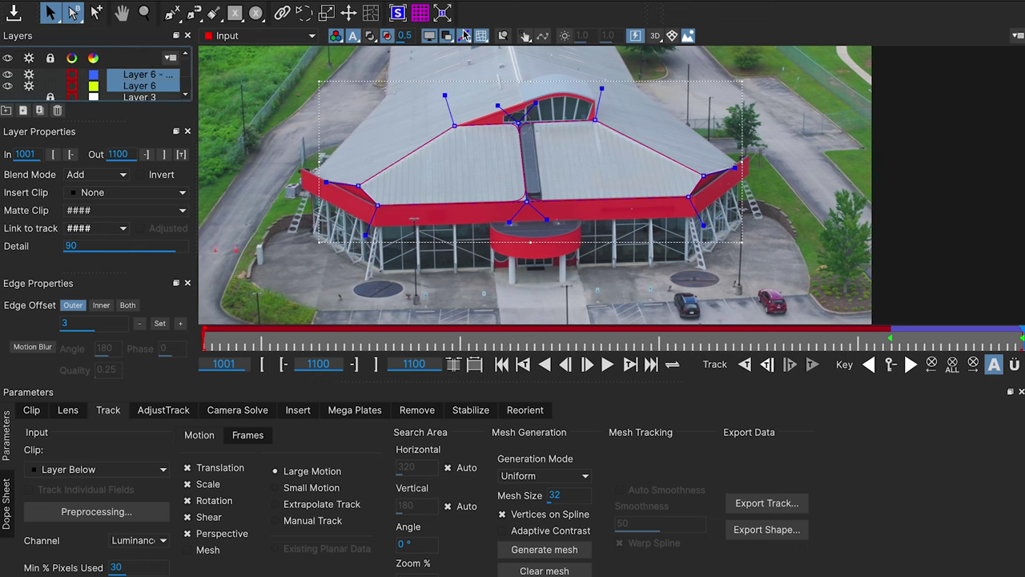
click(371, 37)
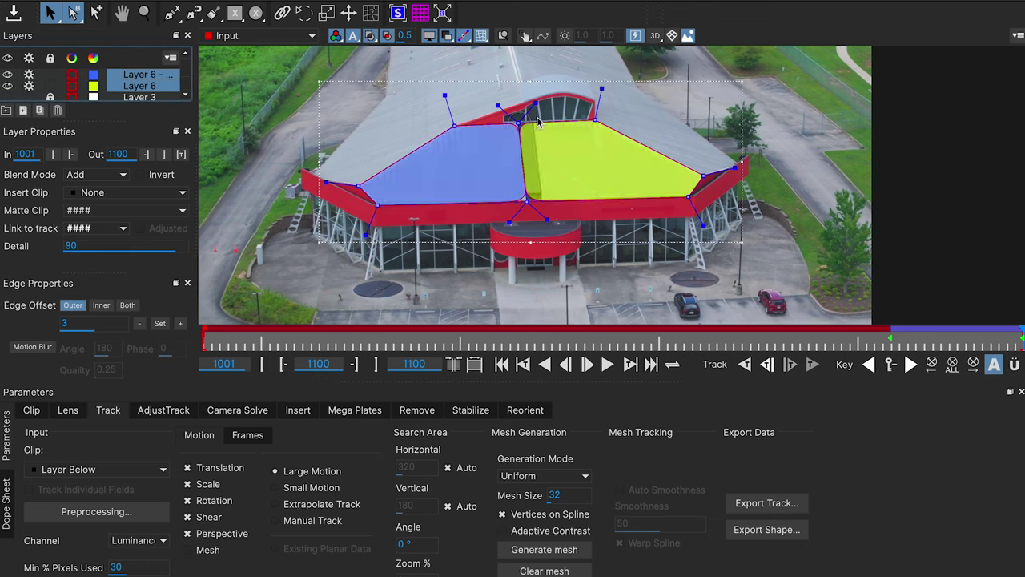
drag(562, 94, 484, 242)
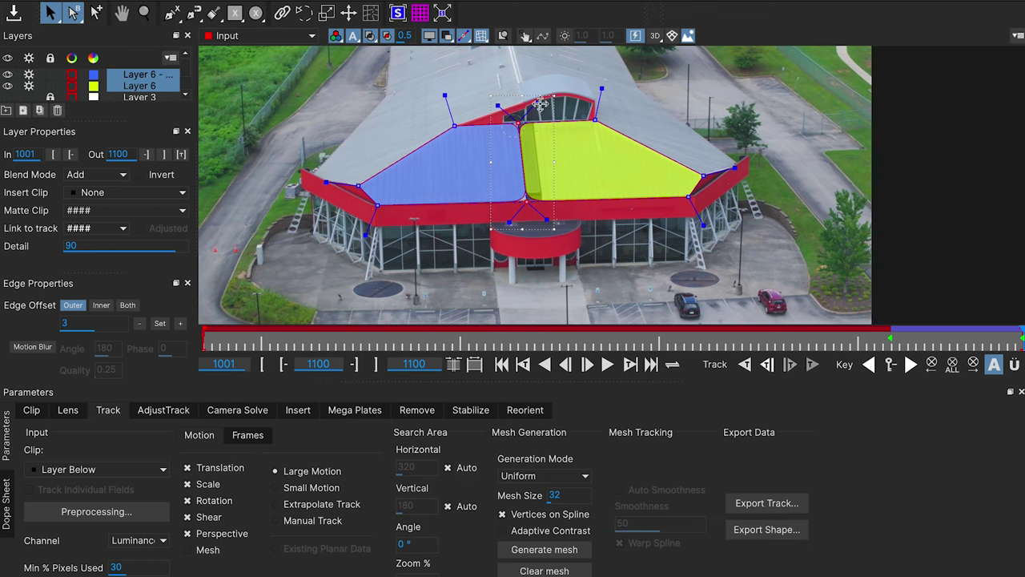
click(529, 151)
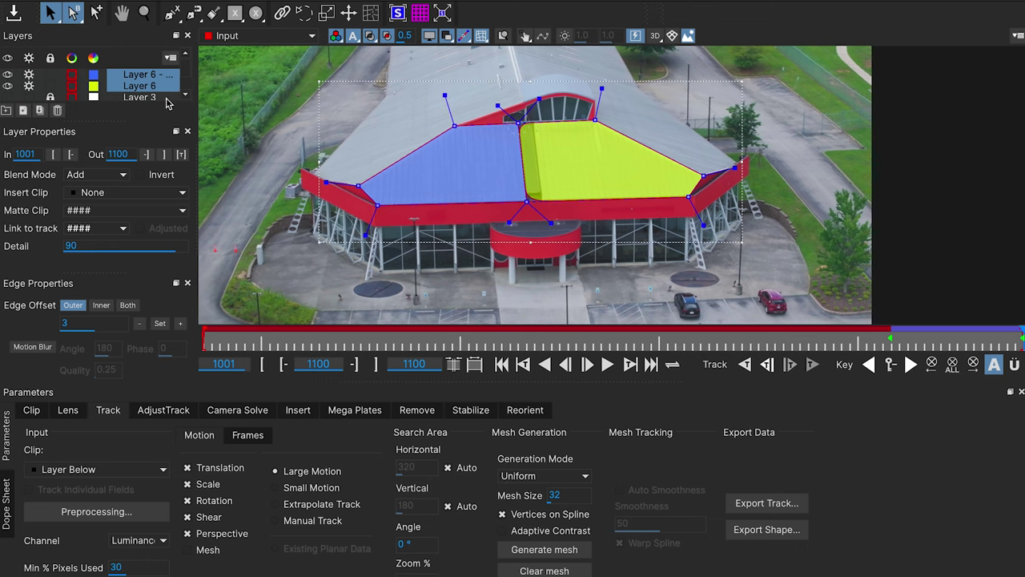
click(165, 97)
click(160, 87)
drag(497, 105, 494, 103)
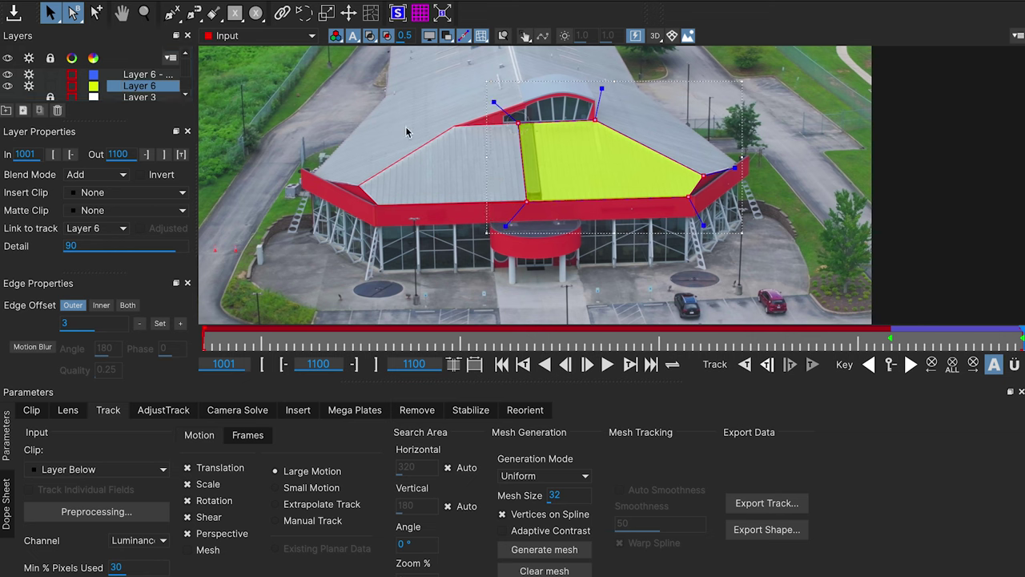
Step: Select the blue shape's central ridge points, keeping Layer 6 selected too
ctrl+click(148, 75)
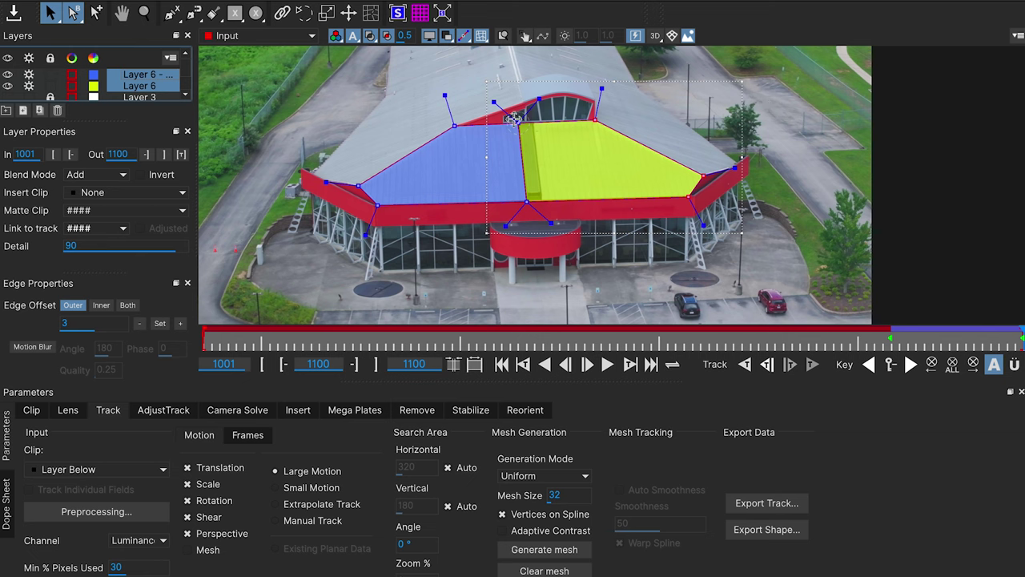
click(136, 72)
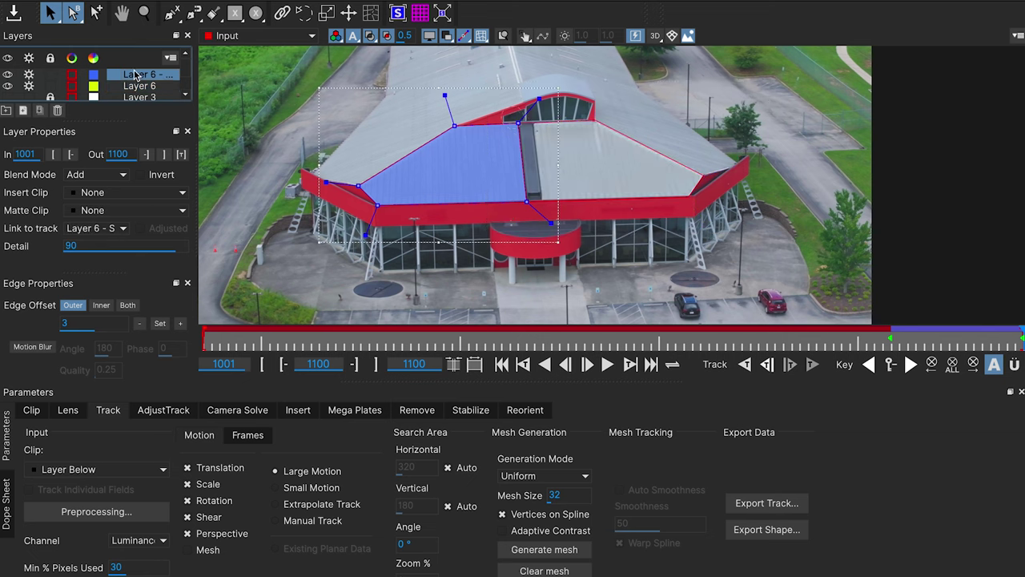
mouse_move(492, 78)
mouse_down()
mouse_move(545, 218)
mouse_move(528, 202)
mouse_up()
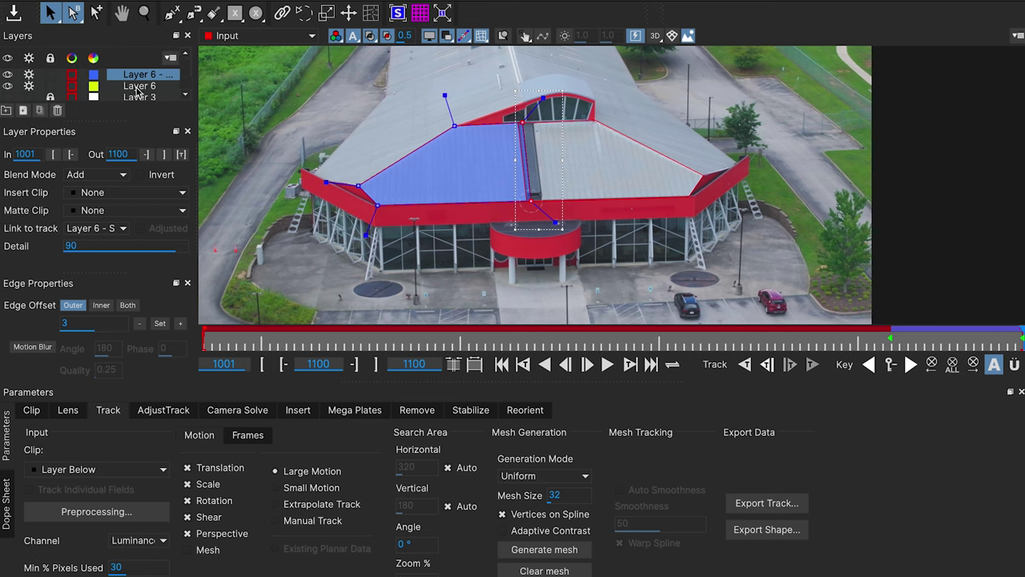
ctrl+click(138, 88)
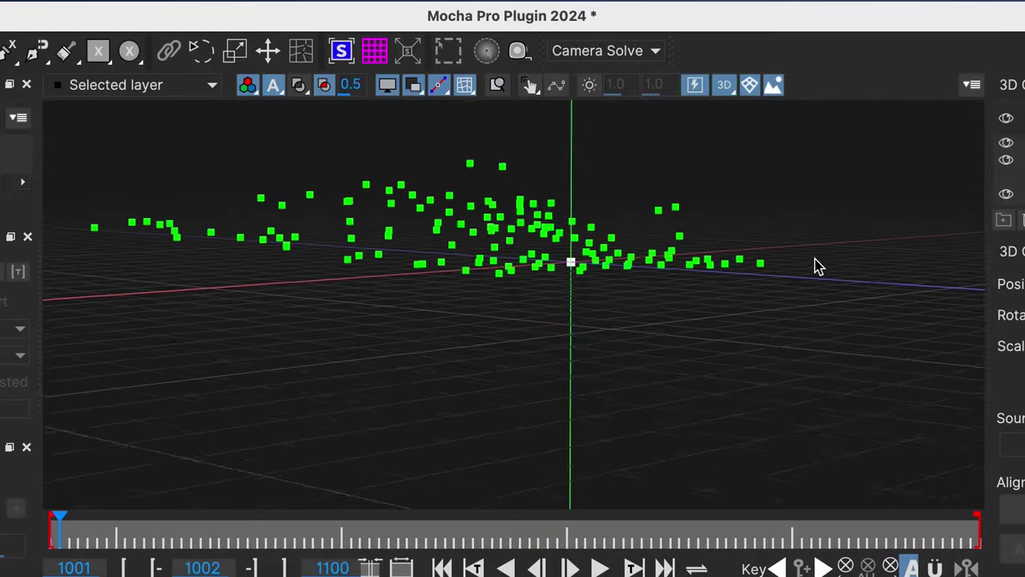
Step: Push roof mesh vertices near the ridge with the warp brush (Radius 80, Strength 50)
mouse_move(817, 266)
mouse_down()
mouse_move(481, 337)
mouse_move(892, 260)
mouse_move(745, 329)
mouse_up()
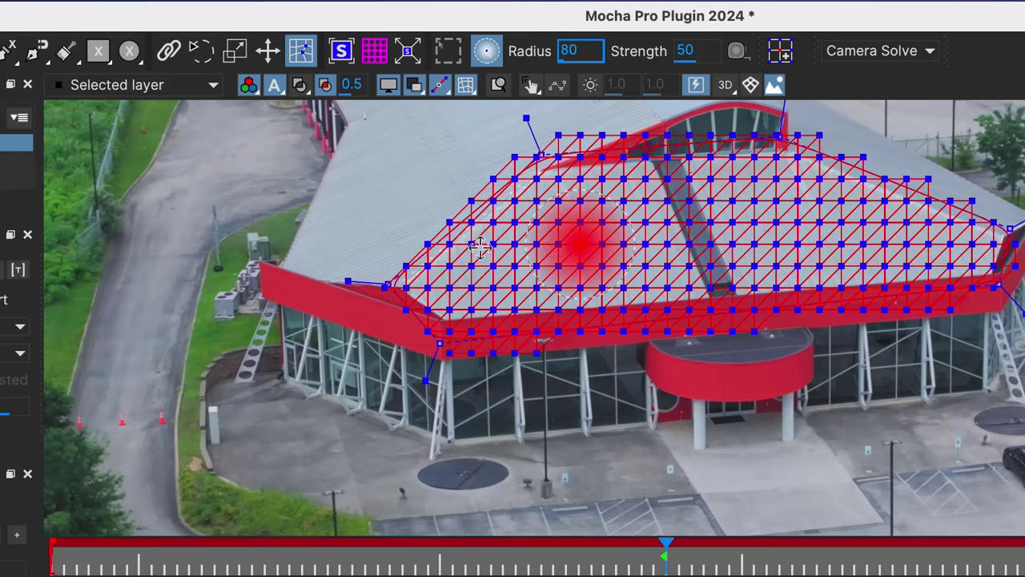
mouse_move(583, 257)
mouse_down()
mouse_move(573, 257)
mouse_move(590, 243)
mouse_up()
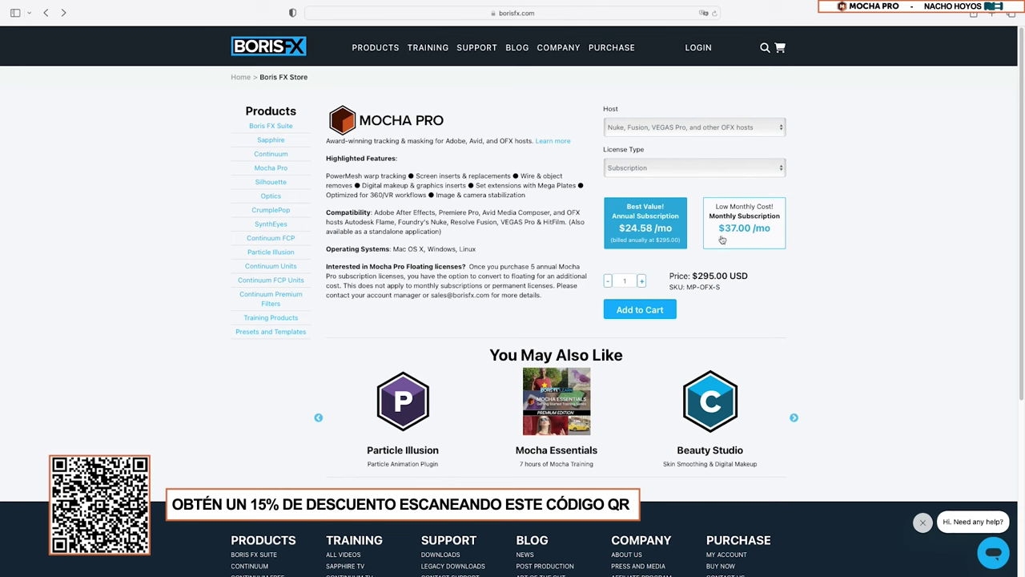
Step: Add the Mocha Pro subscription to the cart, decline the upsell, and check the 15% discount
click(645, 311)
click(599, 155)
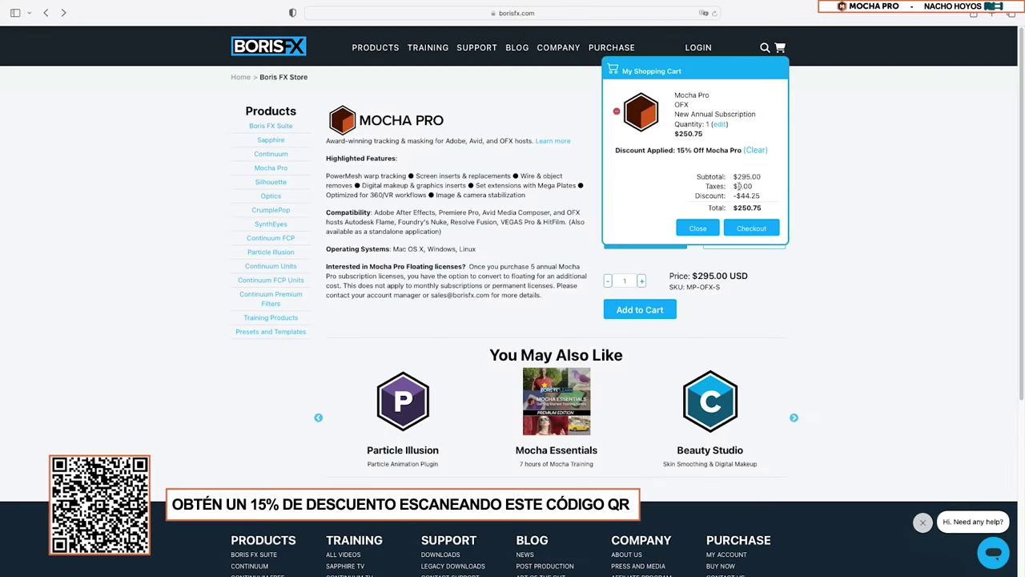
drag(619, 149, 773, 153)
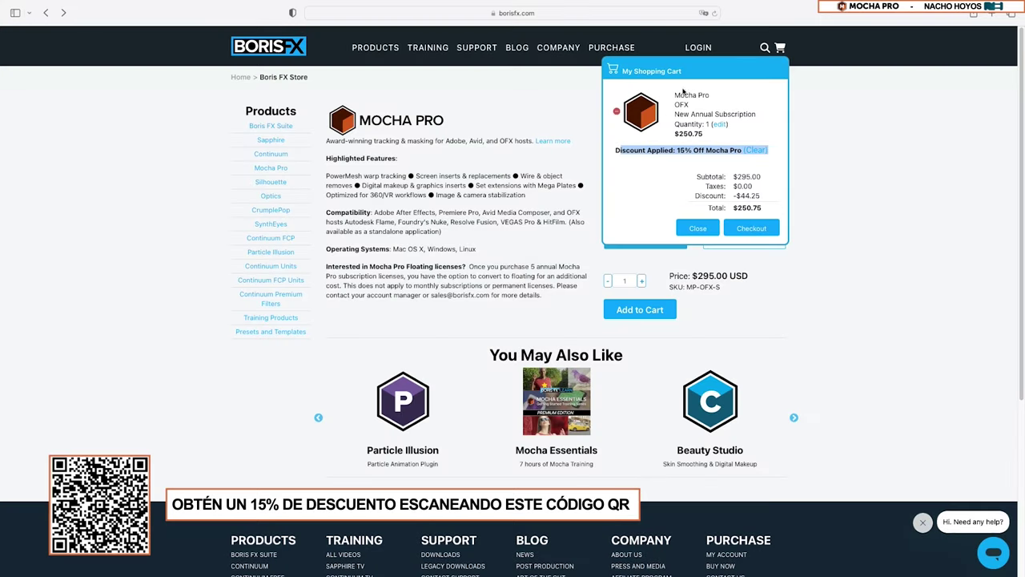